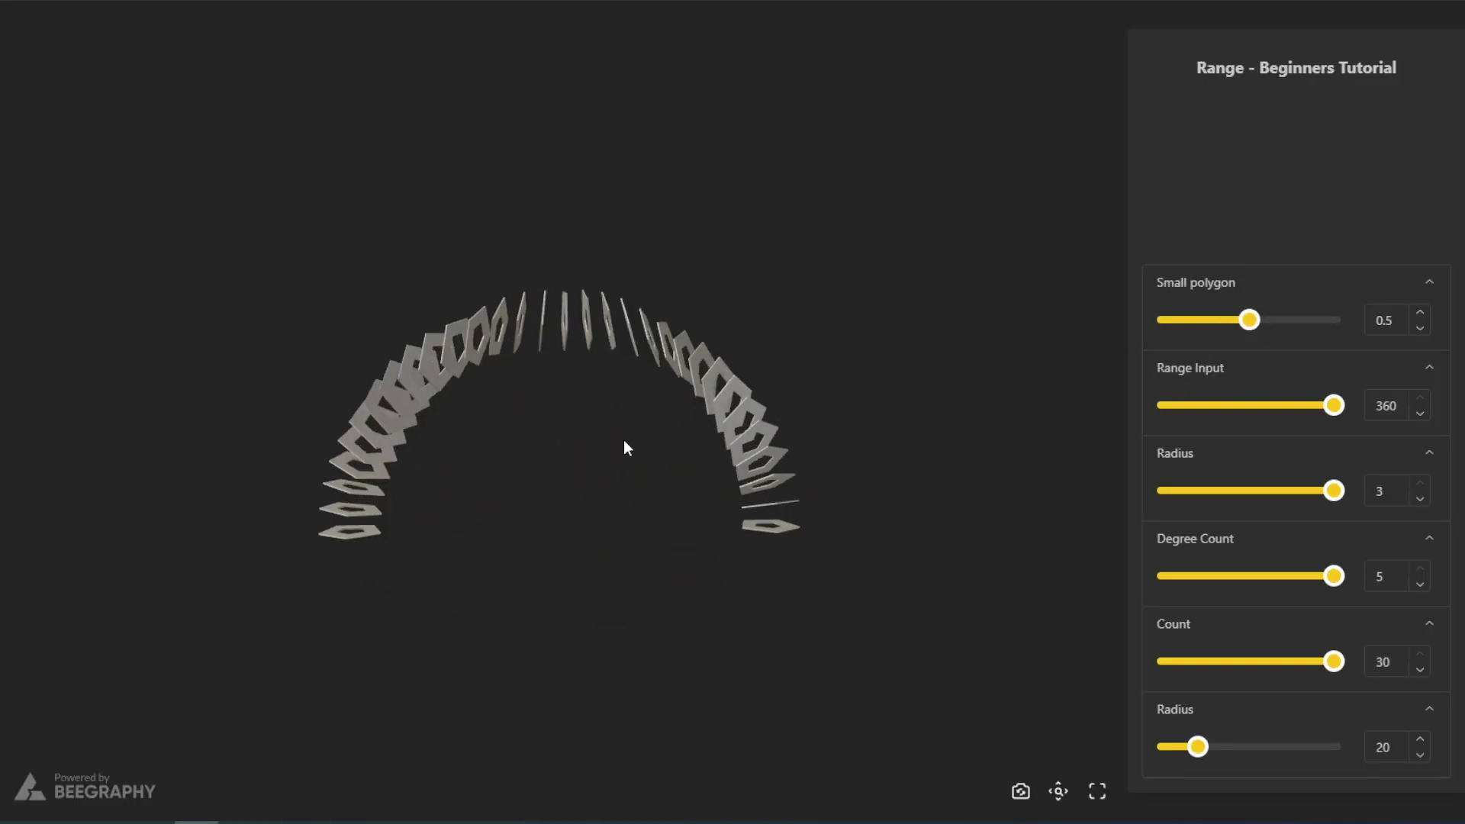
# Set the Small polygon parameter to 0.2 and the Range Input to 304 on the finished arch model.
pyautogui.moveTo(624, 439); pyautogui.dragTo(629, 453)
pyautogui.moveTo(1206, 314); pyautogui.dragTo(1185, 320)
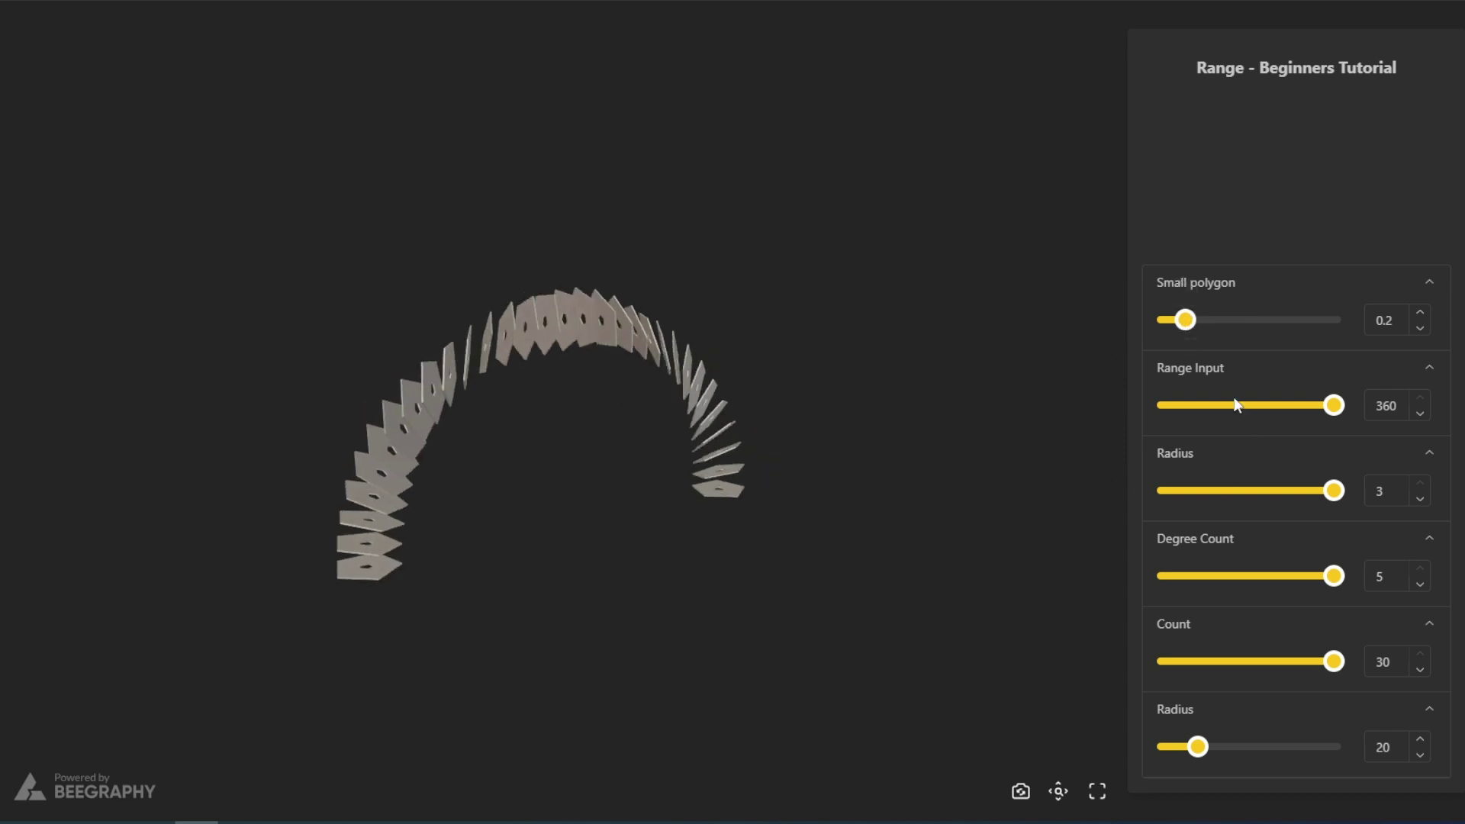
pyautogui.moveTo(1237, 405); pyautogui.dragTo(1229, 405)
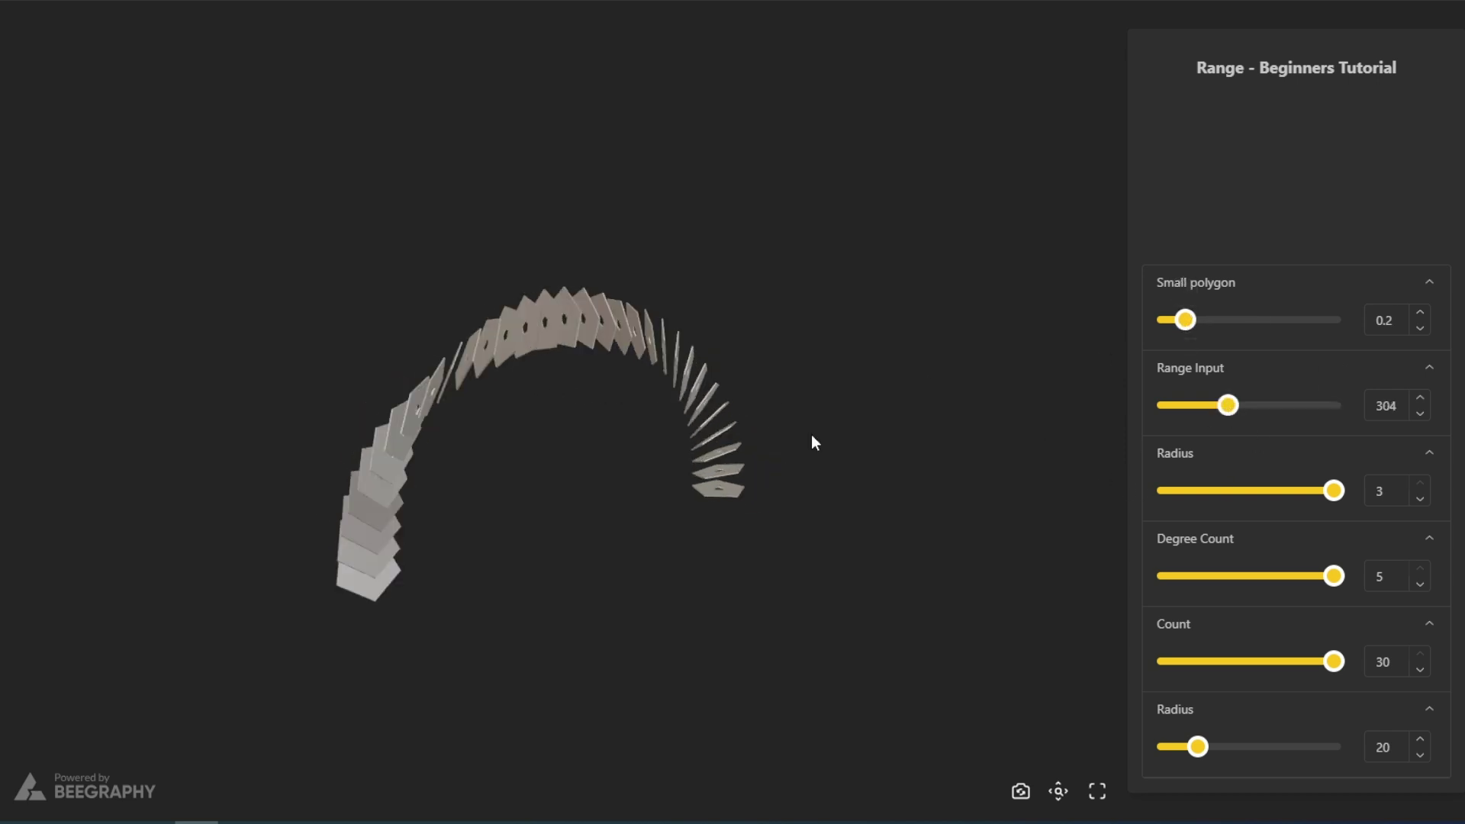
pyautogui.moveTo(812, 435); pyautogui.dragTo(1038, 451)
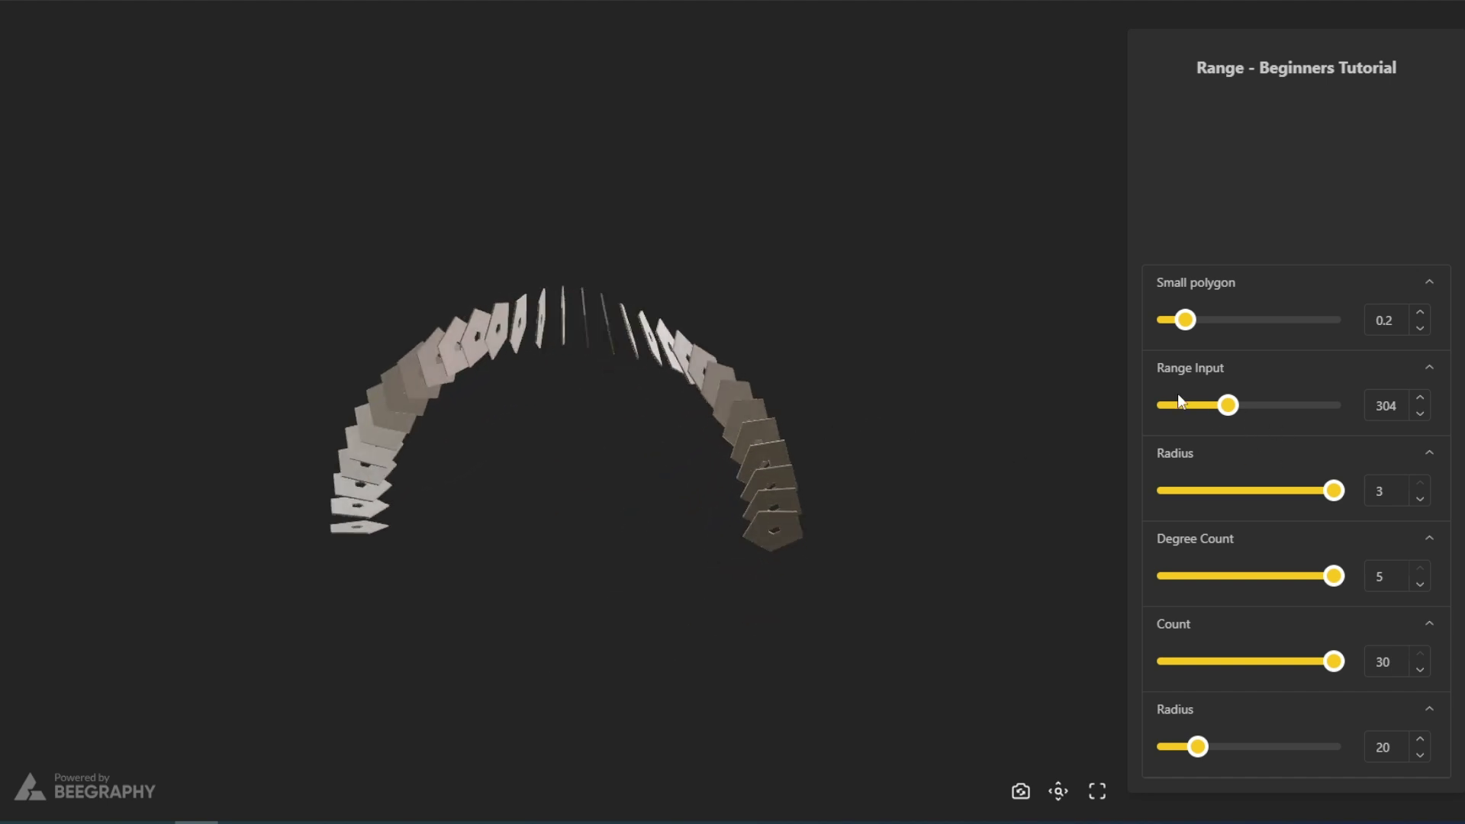
# Try the arch with the Range Input at 278 and the polygon Radius above Degree Count at 0.7.
pyautogui.moveTo(1180, 401); pyautogui.dragTo(1179, 405)
pyautogui.moveTo(422, 476); pyautogui.dragTo(674, 479)
pyautogui.click(1203, 490)
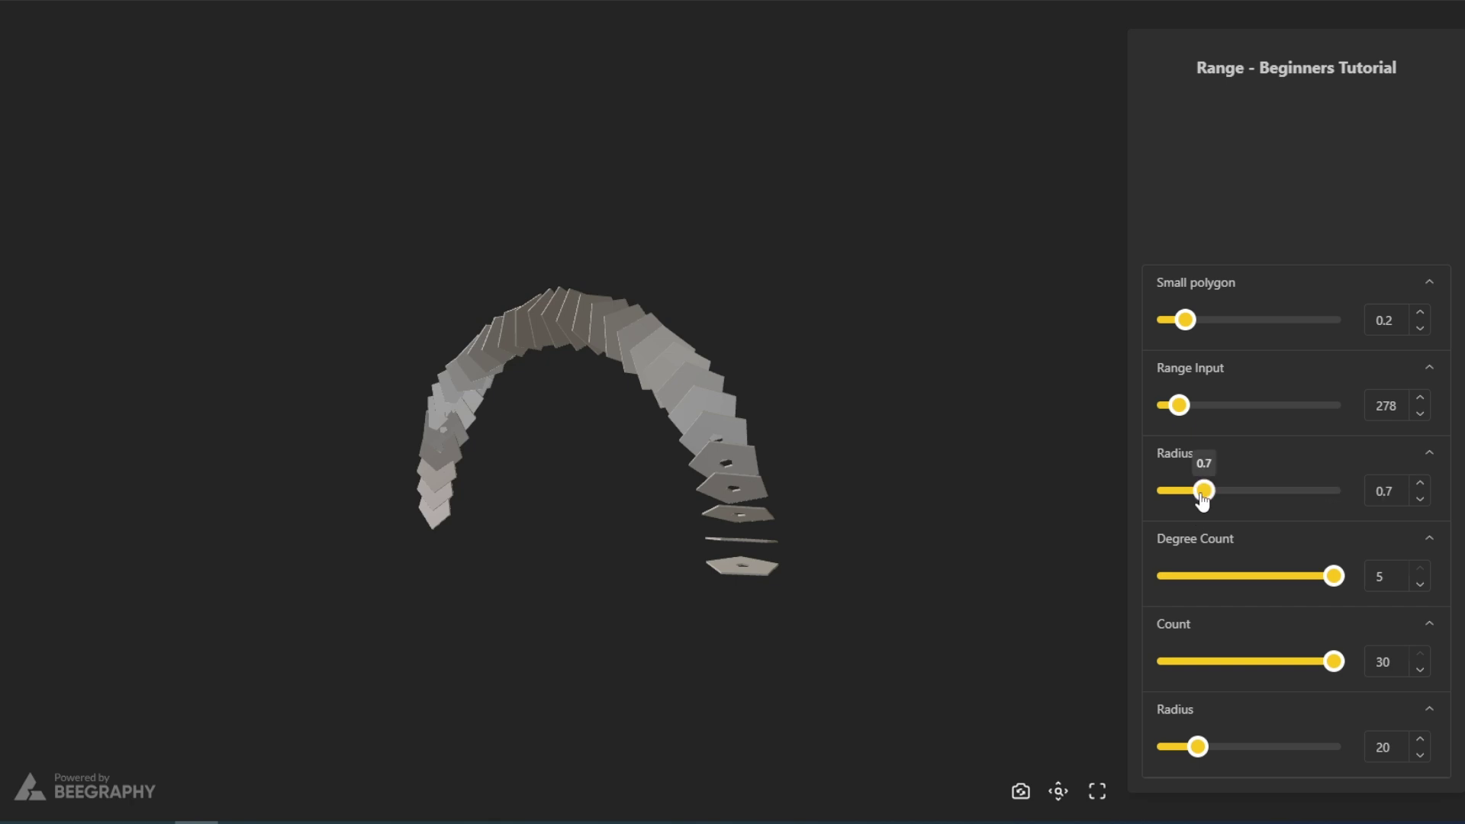
pyautogui.moveTo(784, 539); pyautogui.dragTo(740, 395)
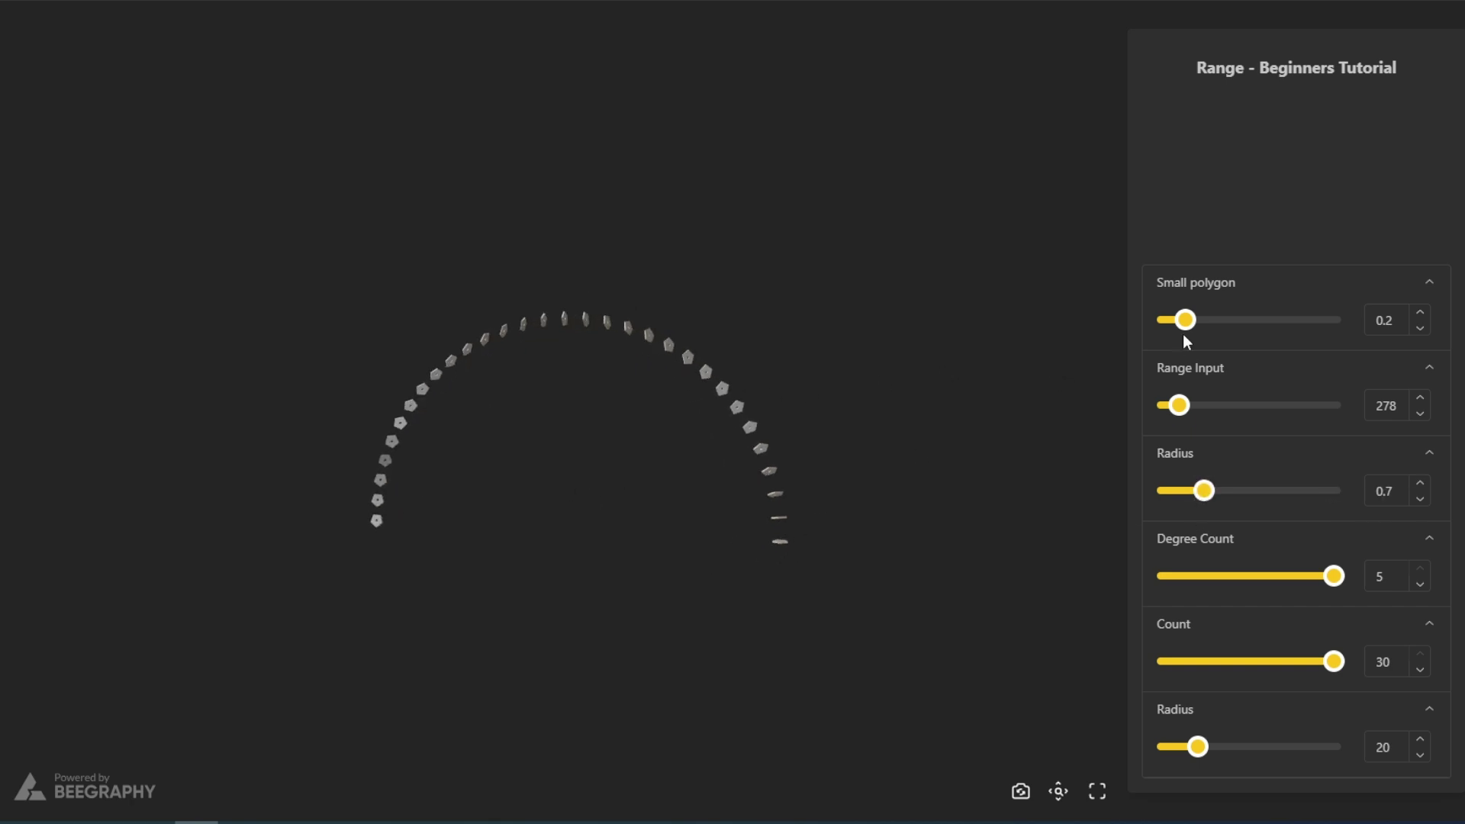
# Set the Range Input to 360 and inspect the arch from another angle.
pyautogui.moveTo(1179, 406); pyautogui.dragTo(1402, 406)
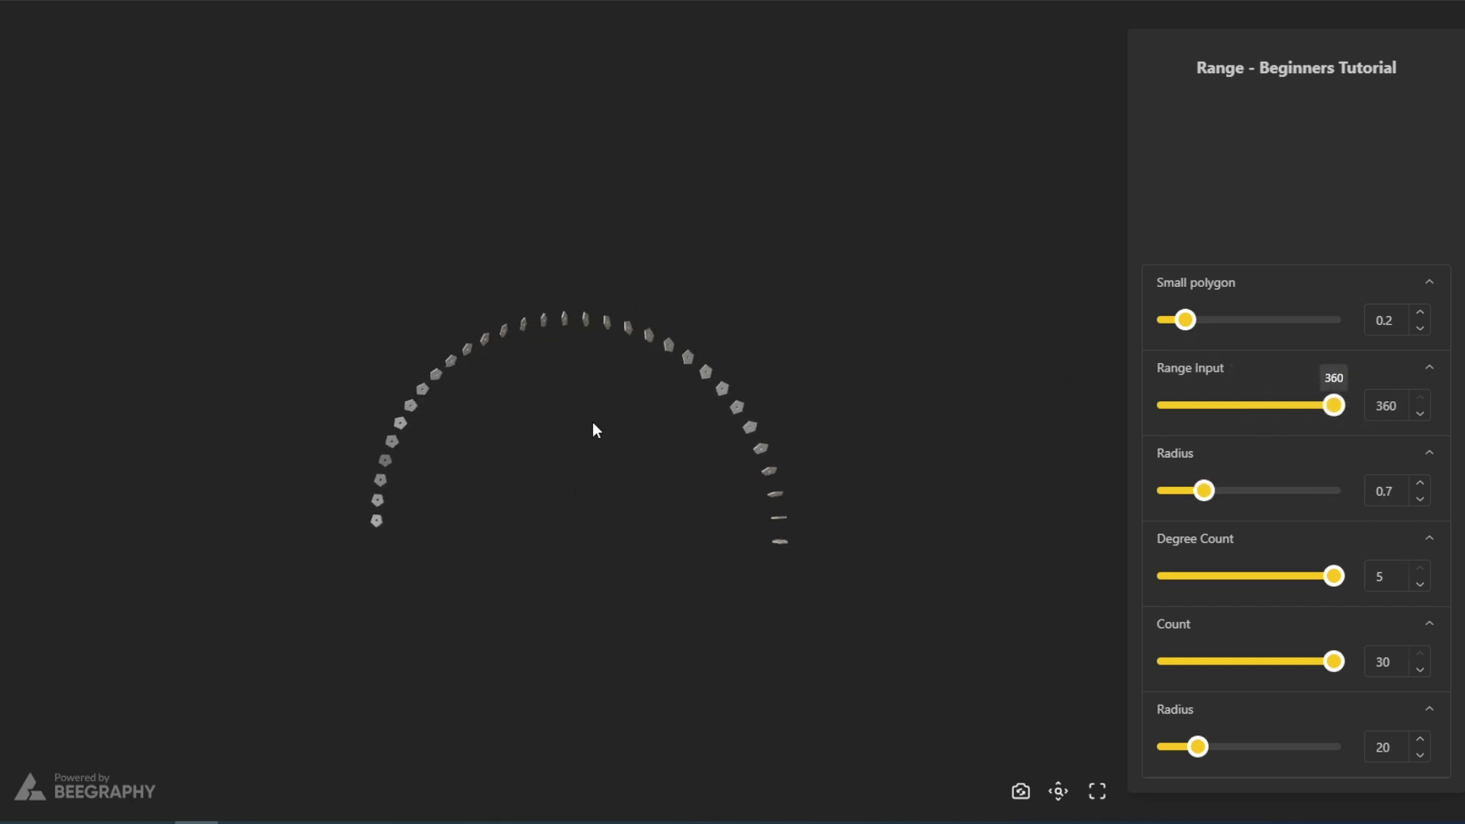
pyautogui.moveTo(599, 446); pyautogui.dragTo(634, 416)
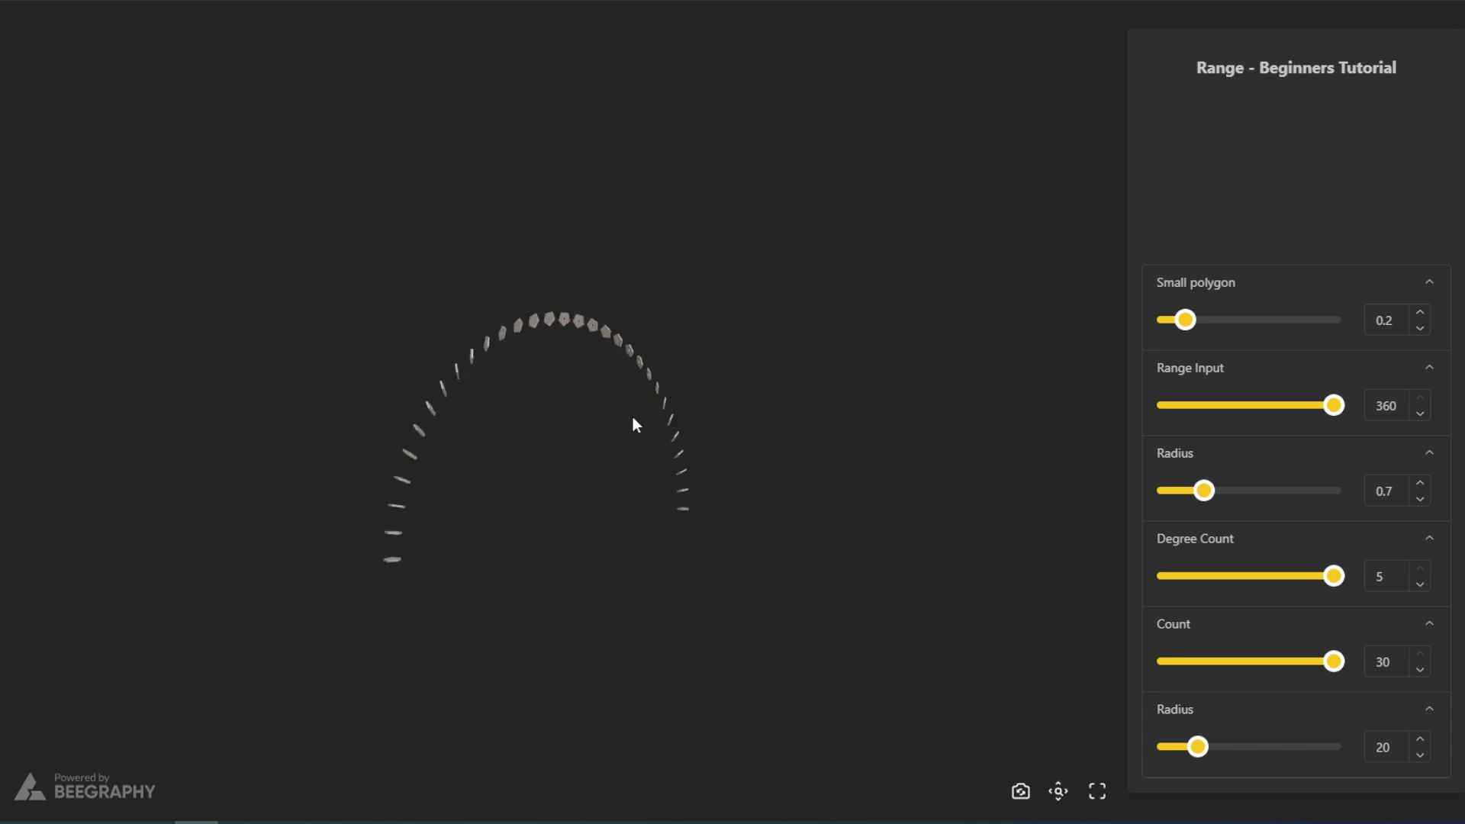
# Set the Degree Count to 4 and the polygon Radius above it to 2.
pyautogui.click(1245, 578)
pyautogui.click(1277, 494)
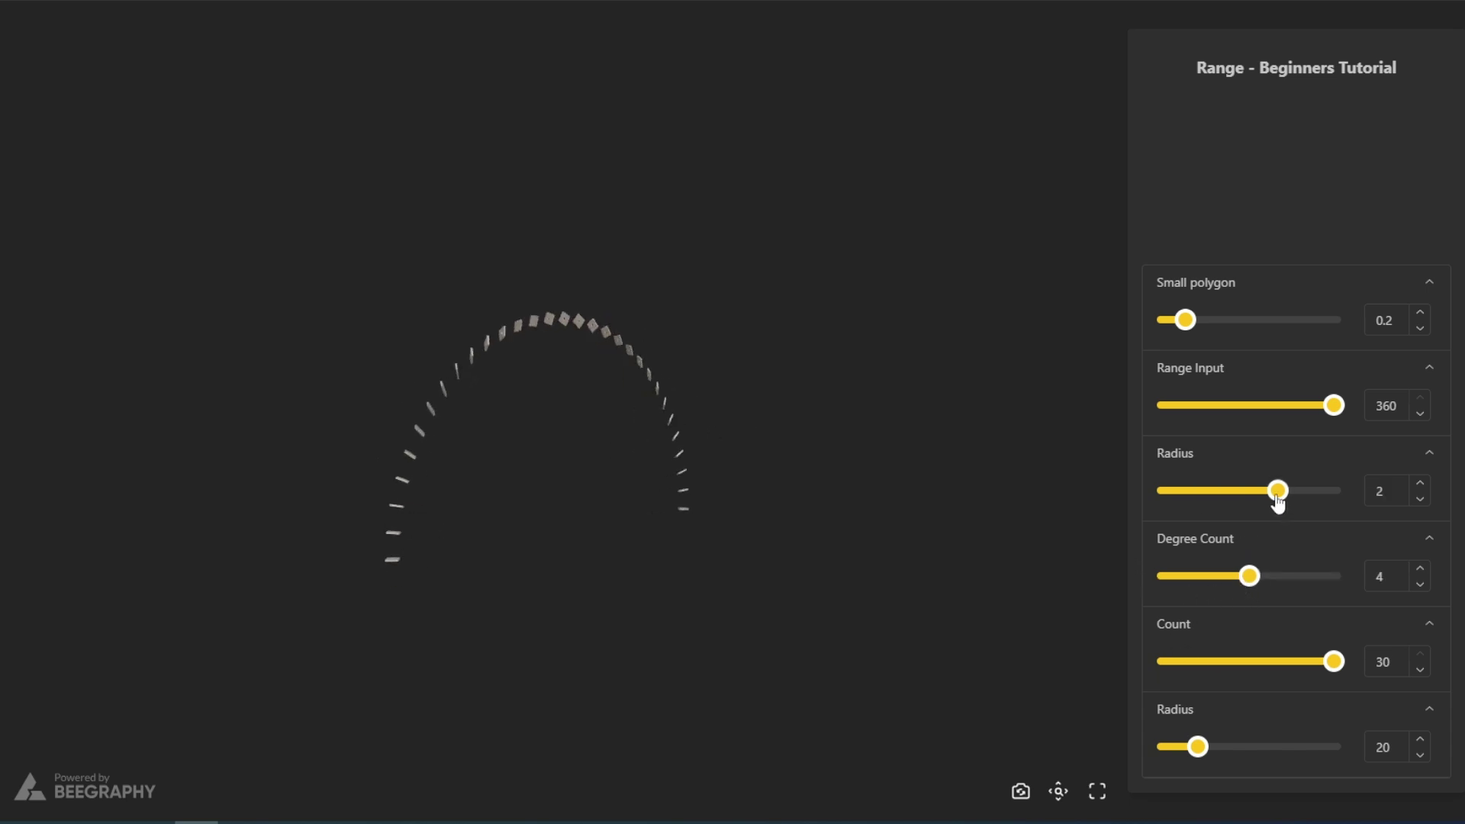
pyautogui.moveTo(479, 510); pyautogui.dragTo(892, 647)
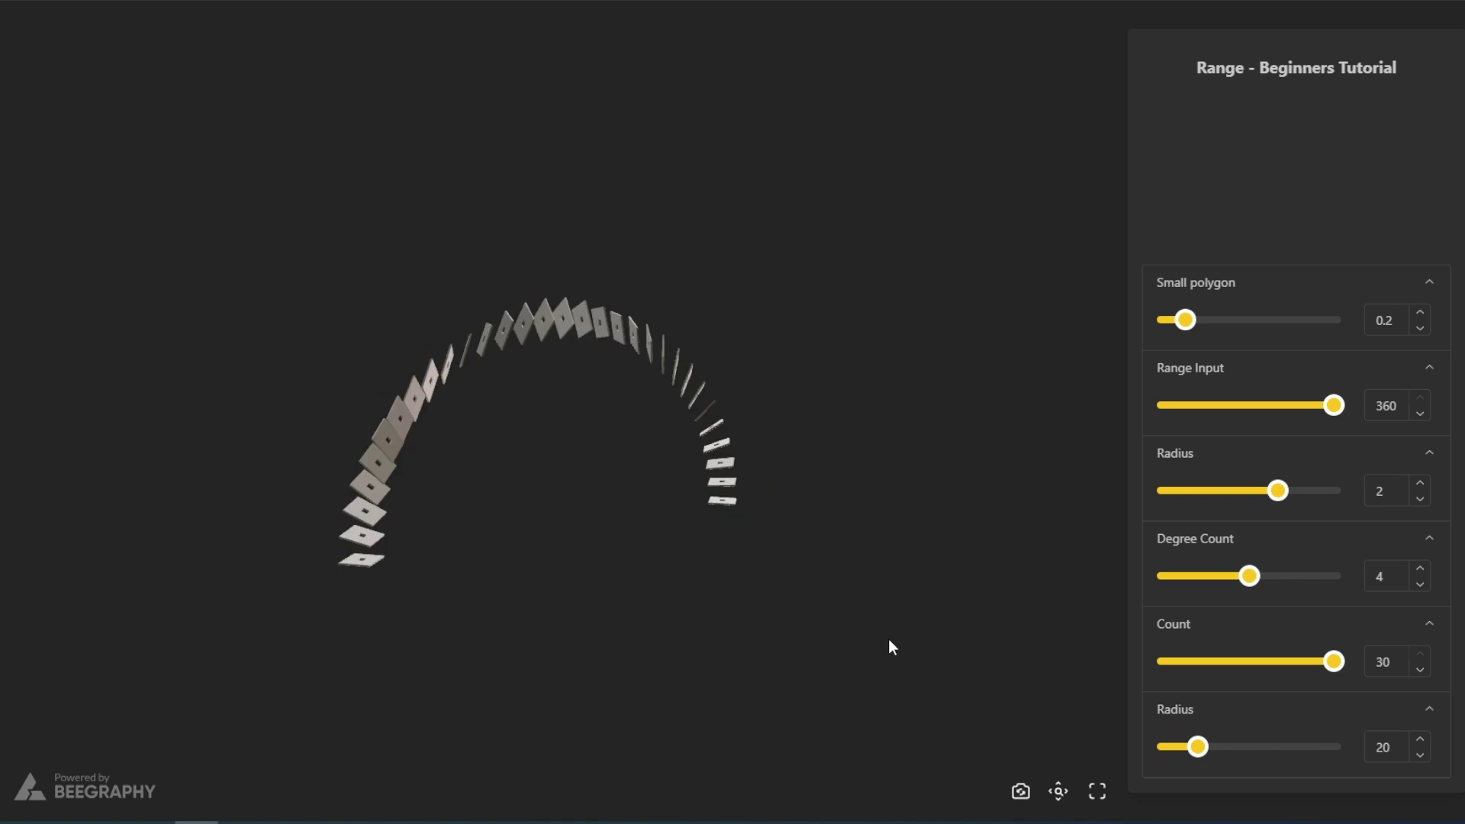
pyautogui.click(1328, 580)
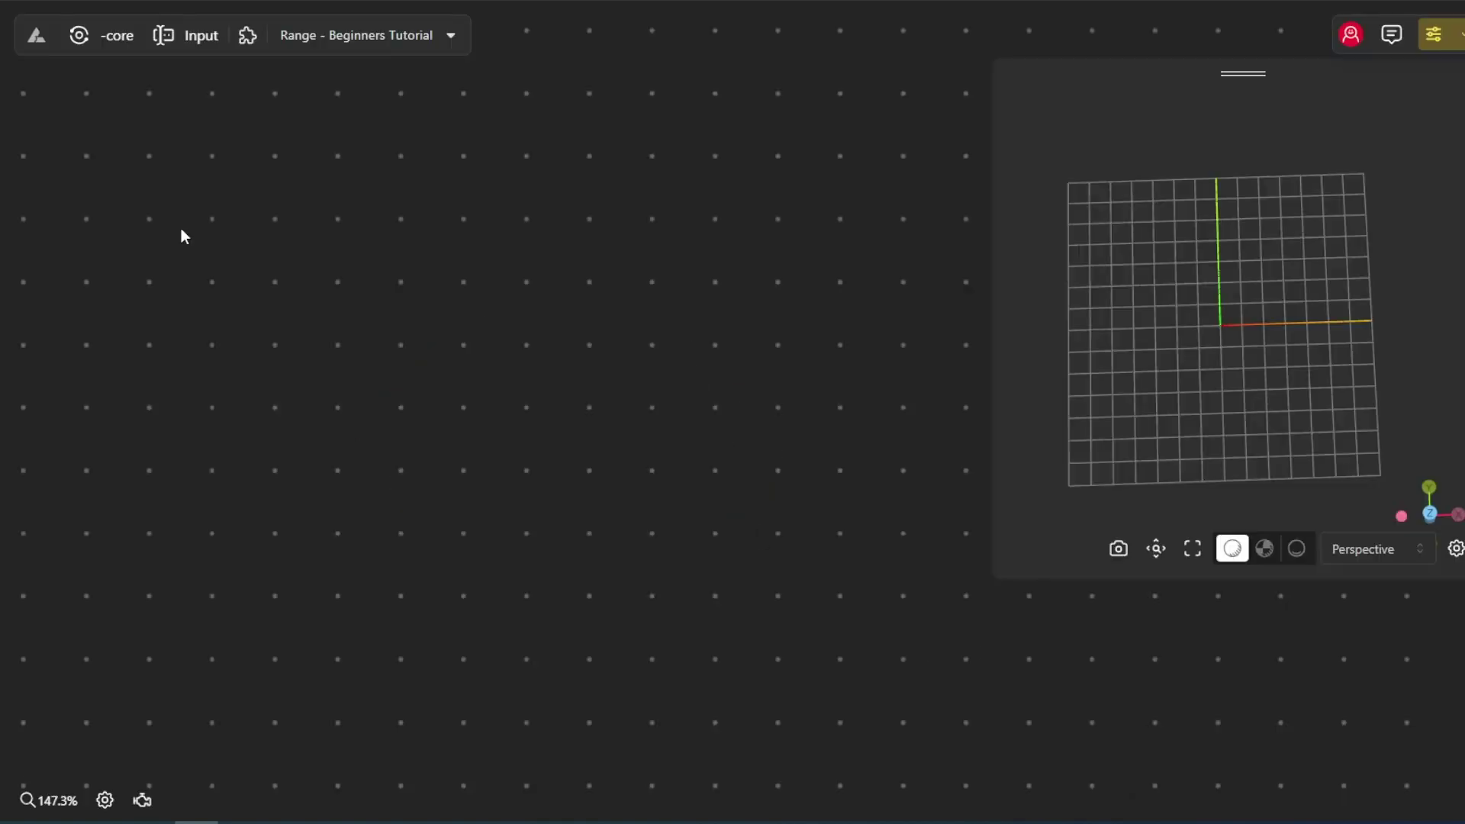
# Add a Range Input node with the value 20 to the empty canvas and rename it Radius.
pyautogui.doubleClick(181, 236)
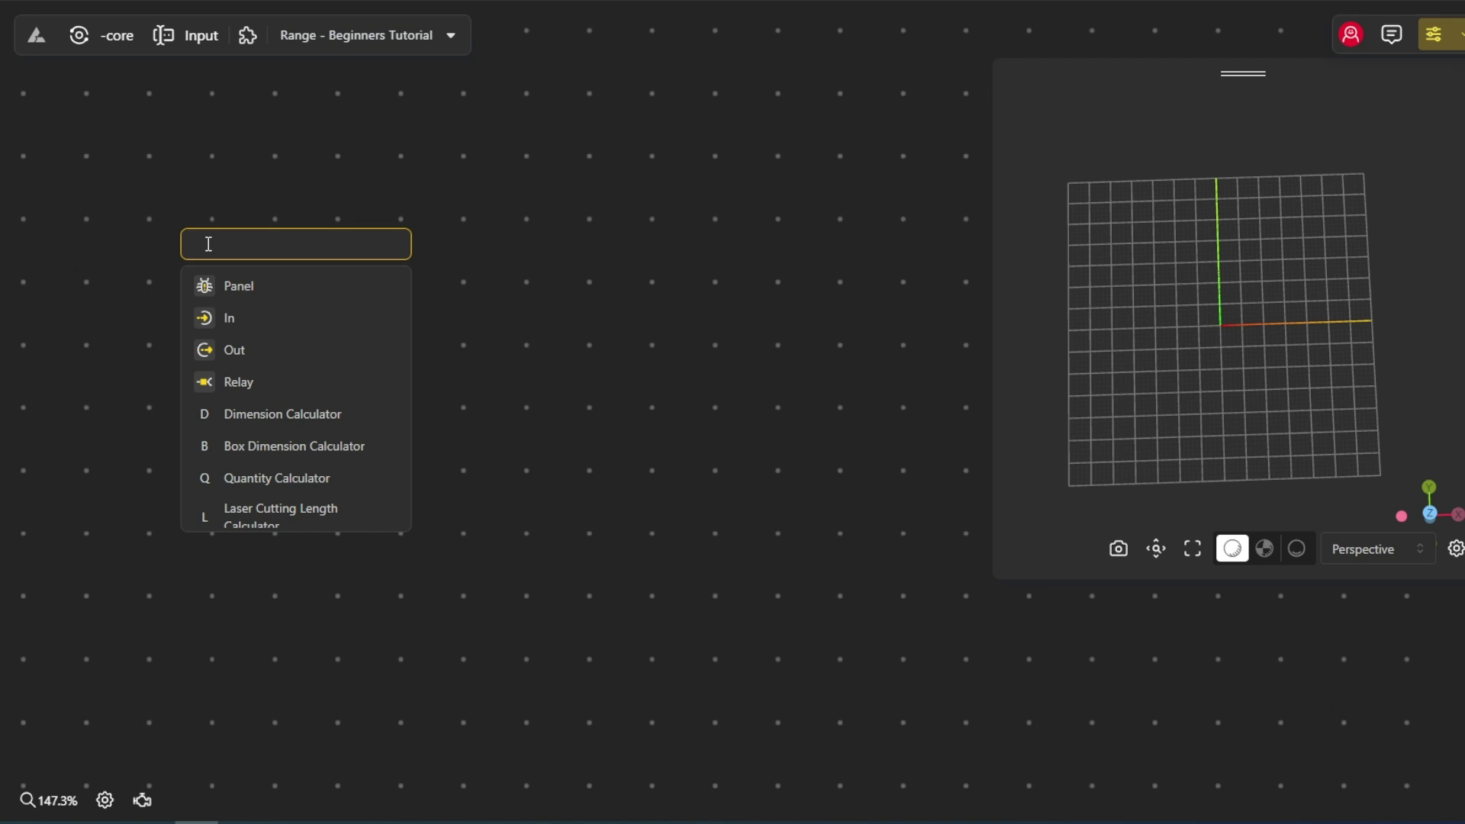
pyautogui.write('20')
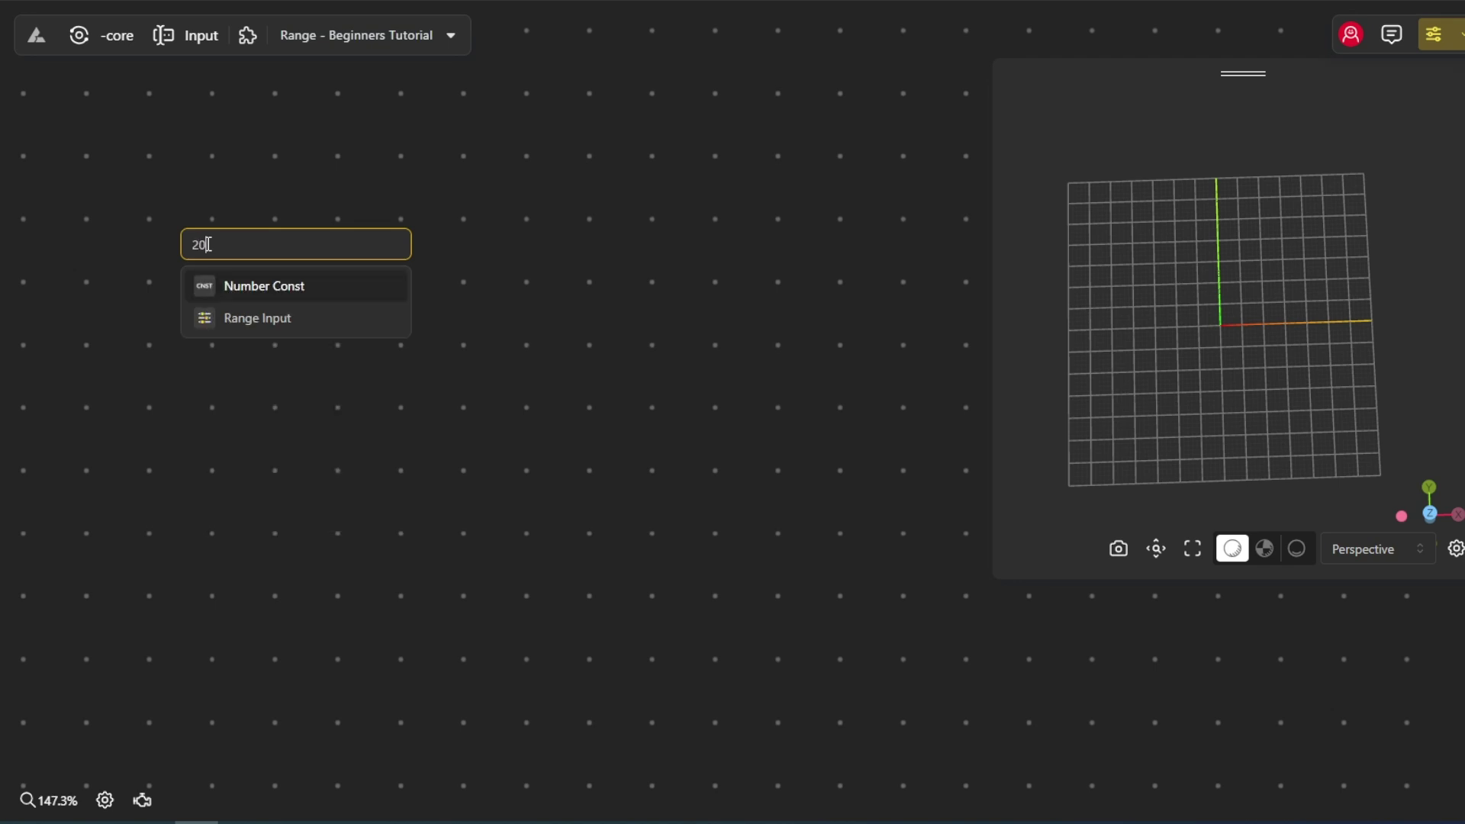
pyautogui.click(292, 319)
pyautogui.doubleClick(310, 276)
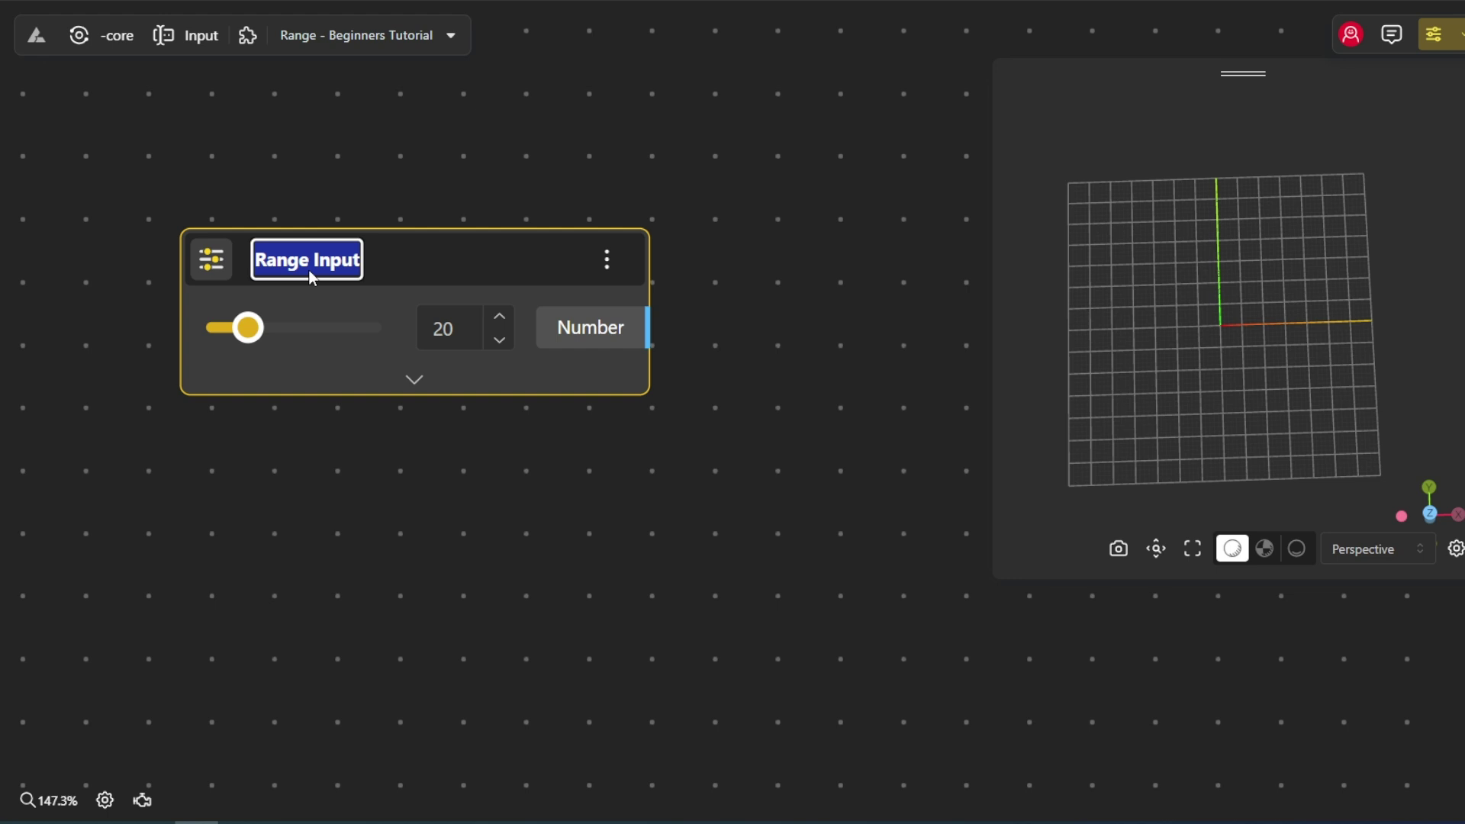
pyautogui.write('Radi')
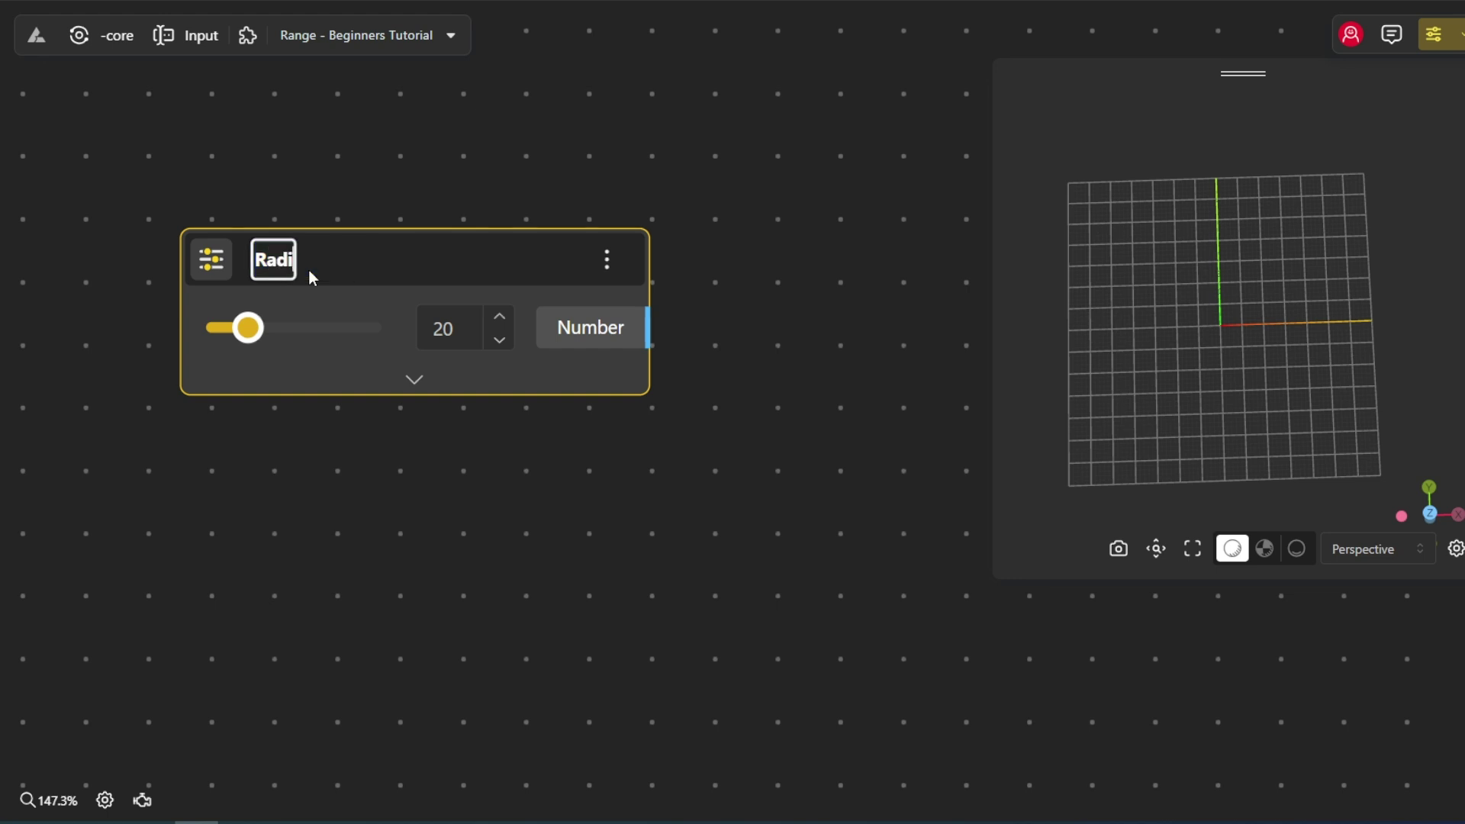
pyautogui.write('us')
pyautogui.click(556, 478)
pyautogui.moveTo(495, 462); pyautogui.dragTo(396, 461)
pyautogui.scroll(-4, 461, 452)
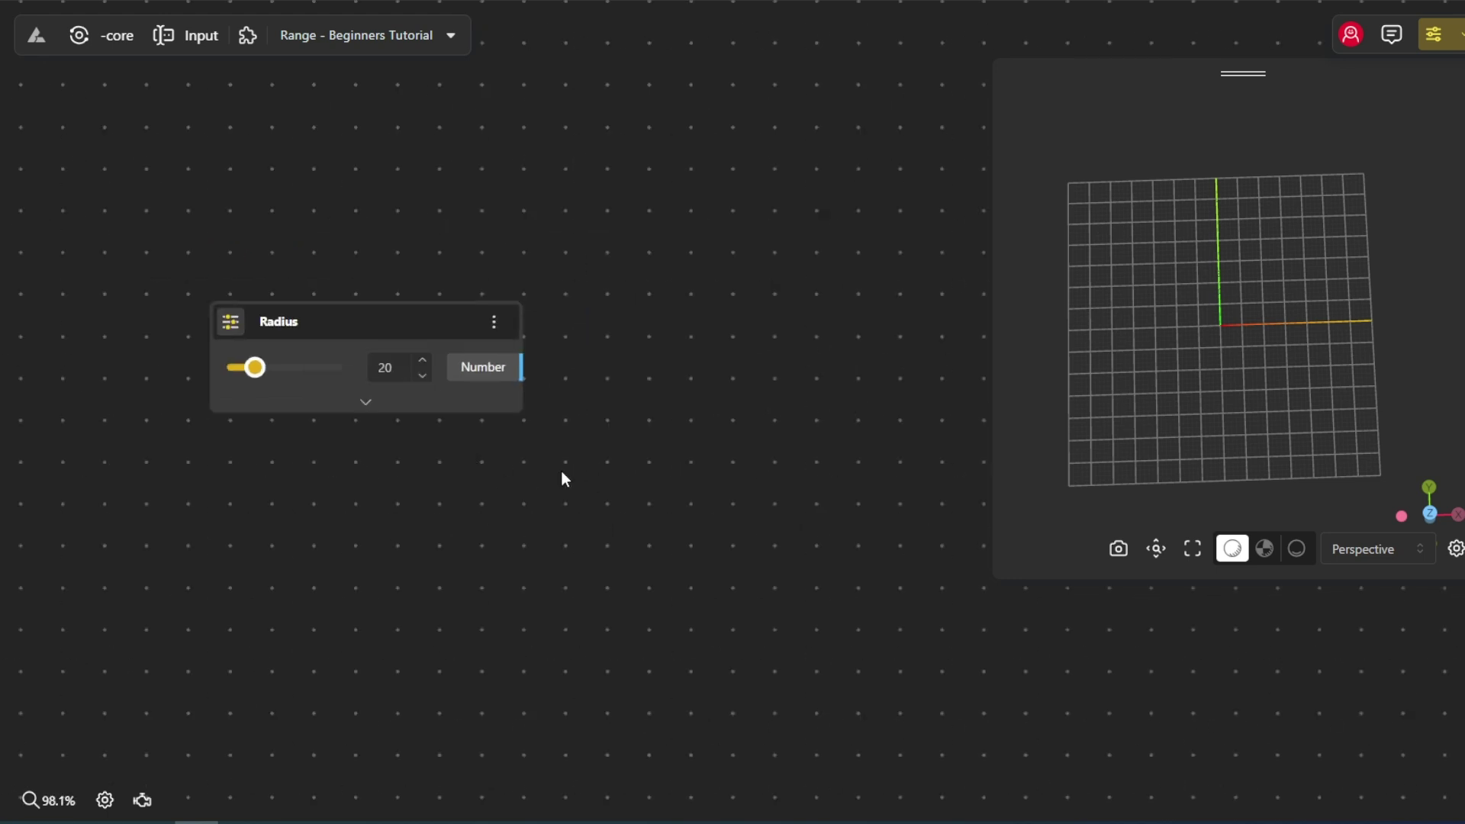
# Add a Construct Point node beside the Radius node, duplicate it twice and arrange the three nodes in a column.
pyautogui.moveTo(567, 470); pyautogui.dragTo(417, 423)
pyautogui.doubleClick(520, 241)
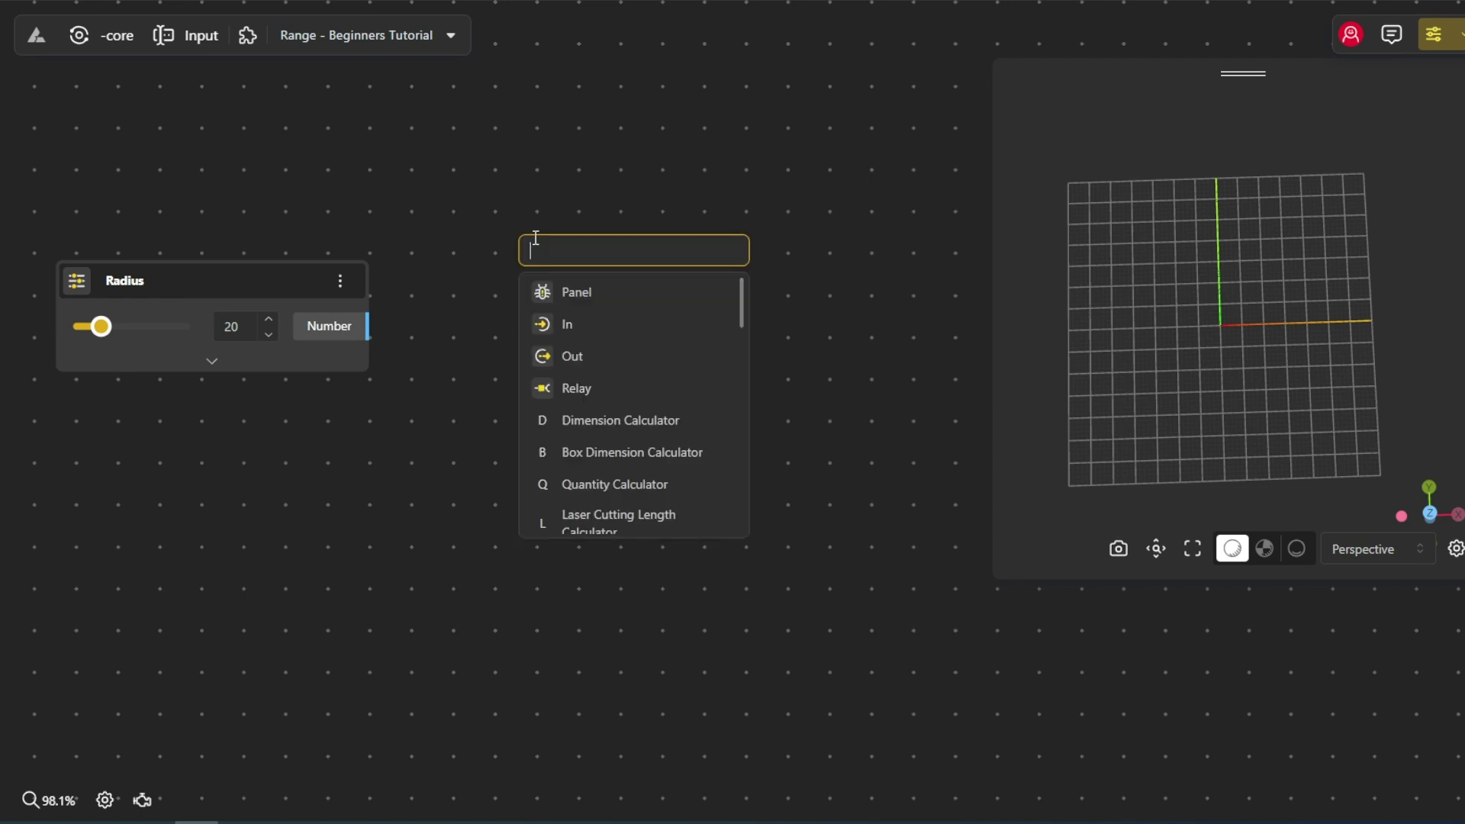
pyautogui.write('xyz')
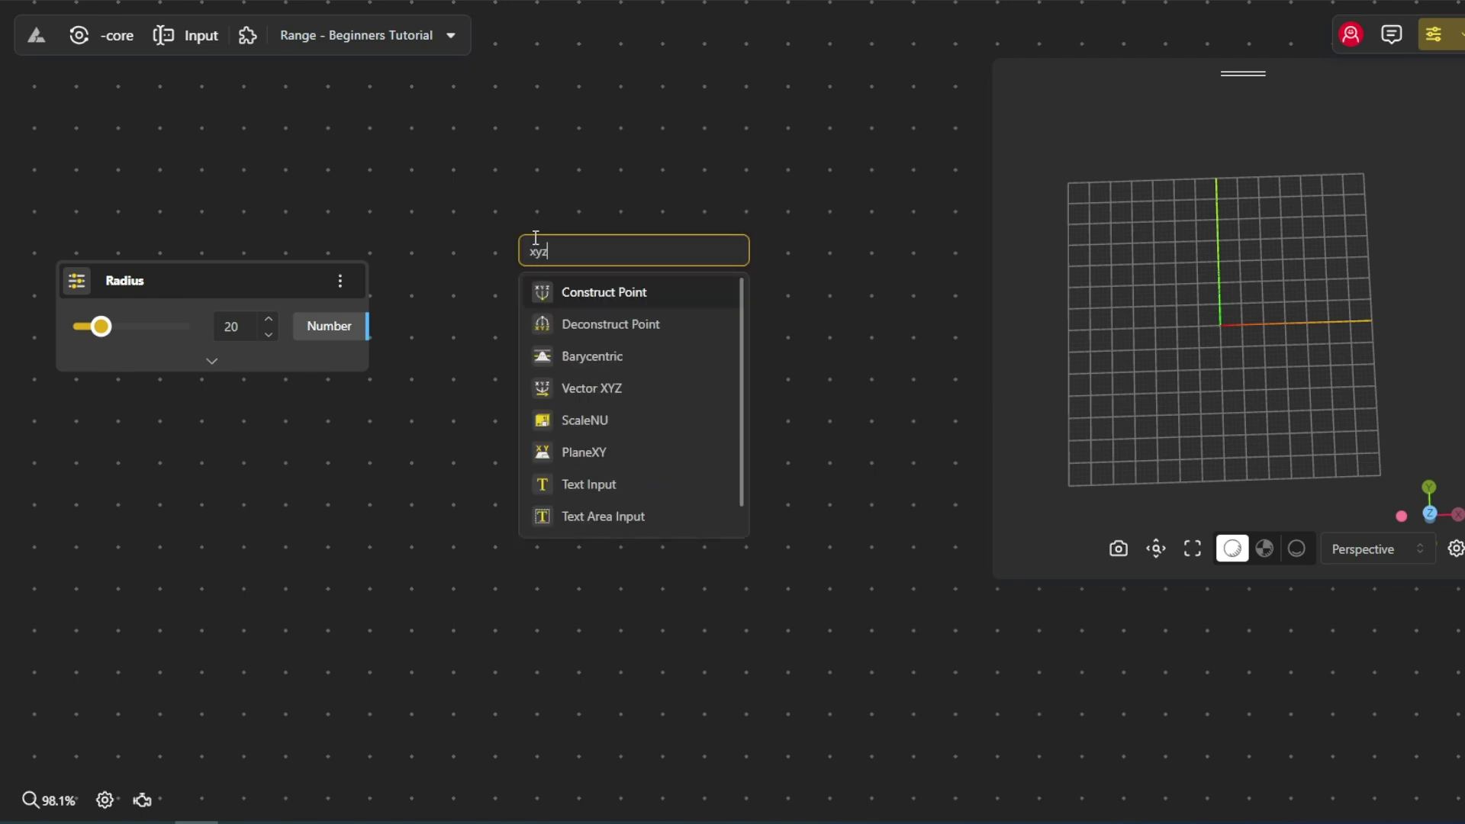
pyautogui.click(582, 296)
pyautogui.moveTo(671, 302); pyautogui.dragTo(723, 425)
pyautogui.hotkey('ctrl', 'd')
pyautogui.hotkey('ctrl', 'd')
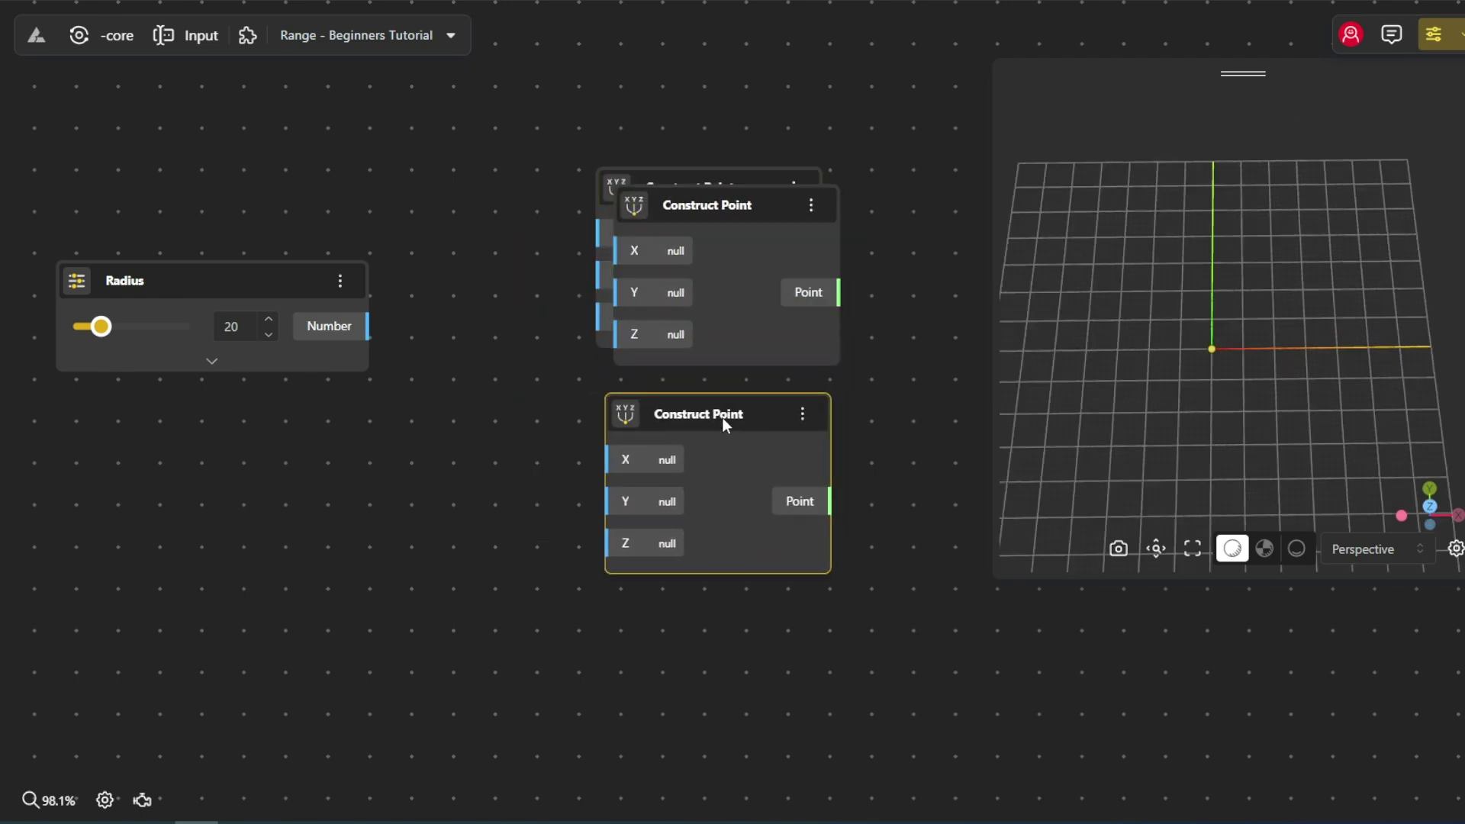
pyautogui.moveTo(747, 309); pyautogui.dragTo(733, 698)
# Connect the Radius number to the Z input of the middle Construct Point node.
pyautogui.moveTo(366, 328); pyautogui.dragTo(611, 535)
pyautogui.moveTo(1180, 468); pyautogui.dragTo(1205, 328)
pyautogui.scroll(-1, 687, 534)
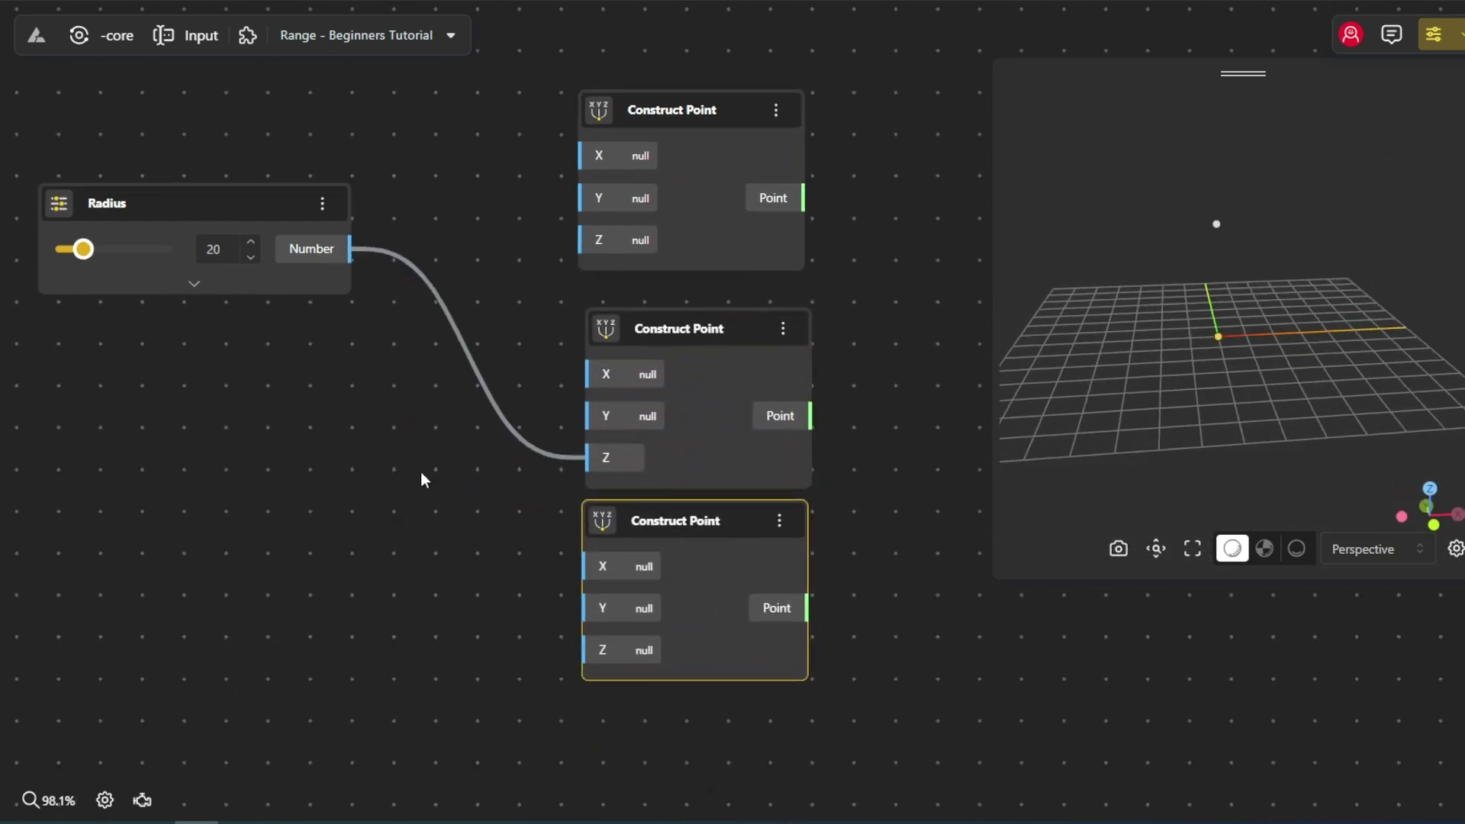
# Add a Multiplication node with factor 2, wire Radius into its A and the middle point's X, and its output into the third point's X.
pyautogui.doubleClick(421, 478)
pyautogui.write('*2')
pyautogui.click(486, 527)
pyautogui.moveTo(453, 487); pyautogui.dragTo(315, 442)
pyautogui.moveTo(324, 255); pyautogui.dragTo(300, 494)
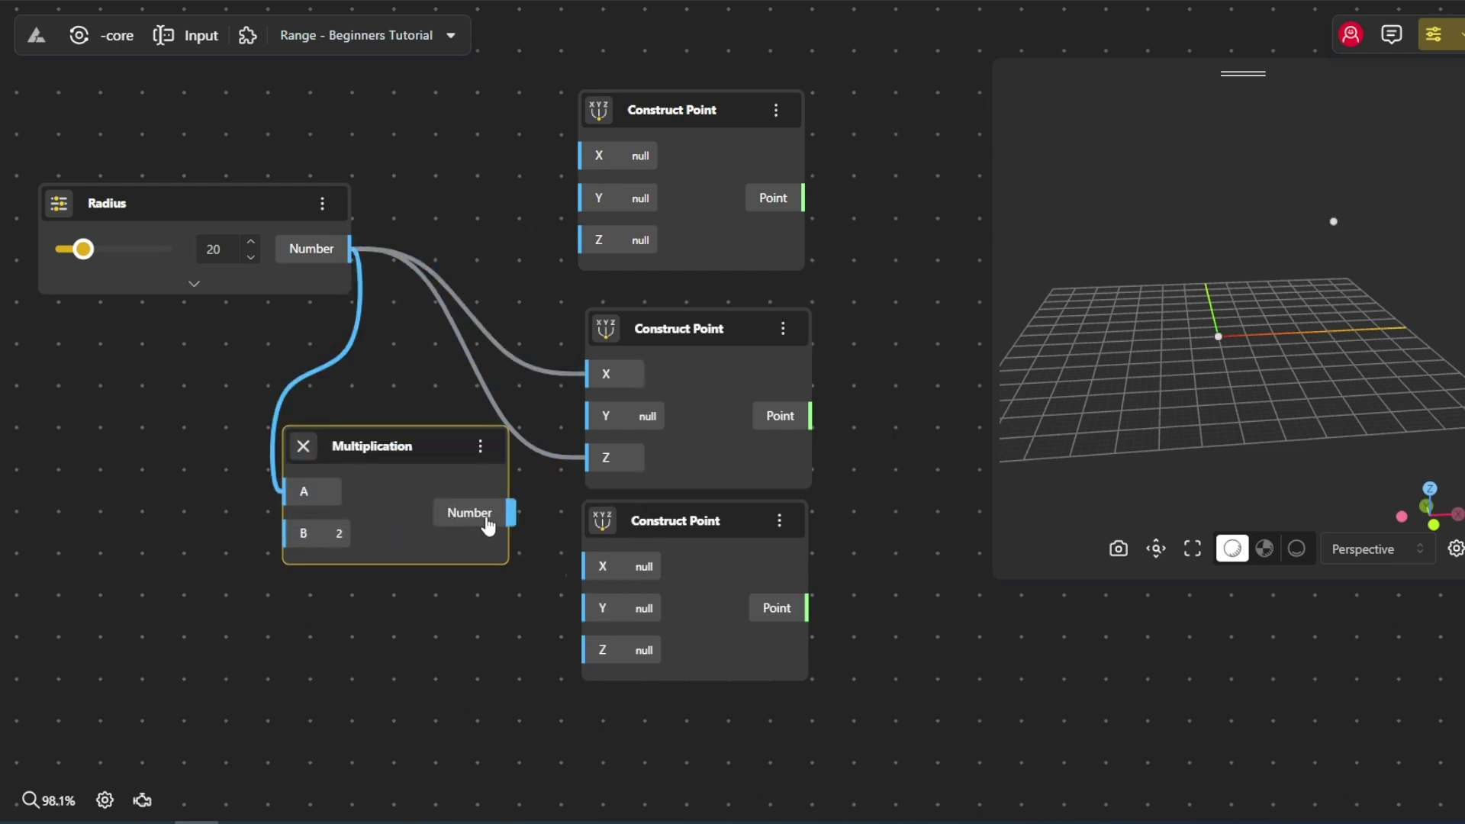
pyautogui.moveTo(507, 513); pyautogui.dragTo(622, 565)
# Add an Arc 3Pnt node beyond the three Construct Point nodes.
pyautogui.hscroll(2, 763, 603)
pyautogui.moveTo(819, 285); pyautogui.dragTo(419, 363)
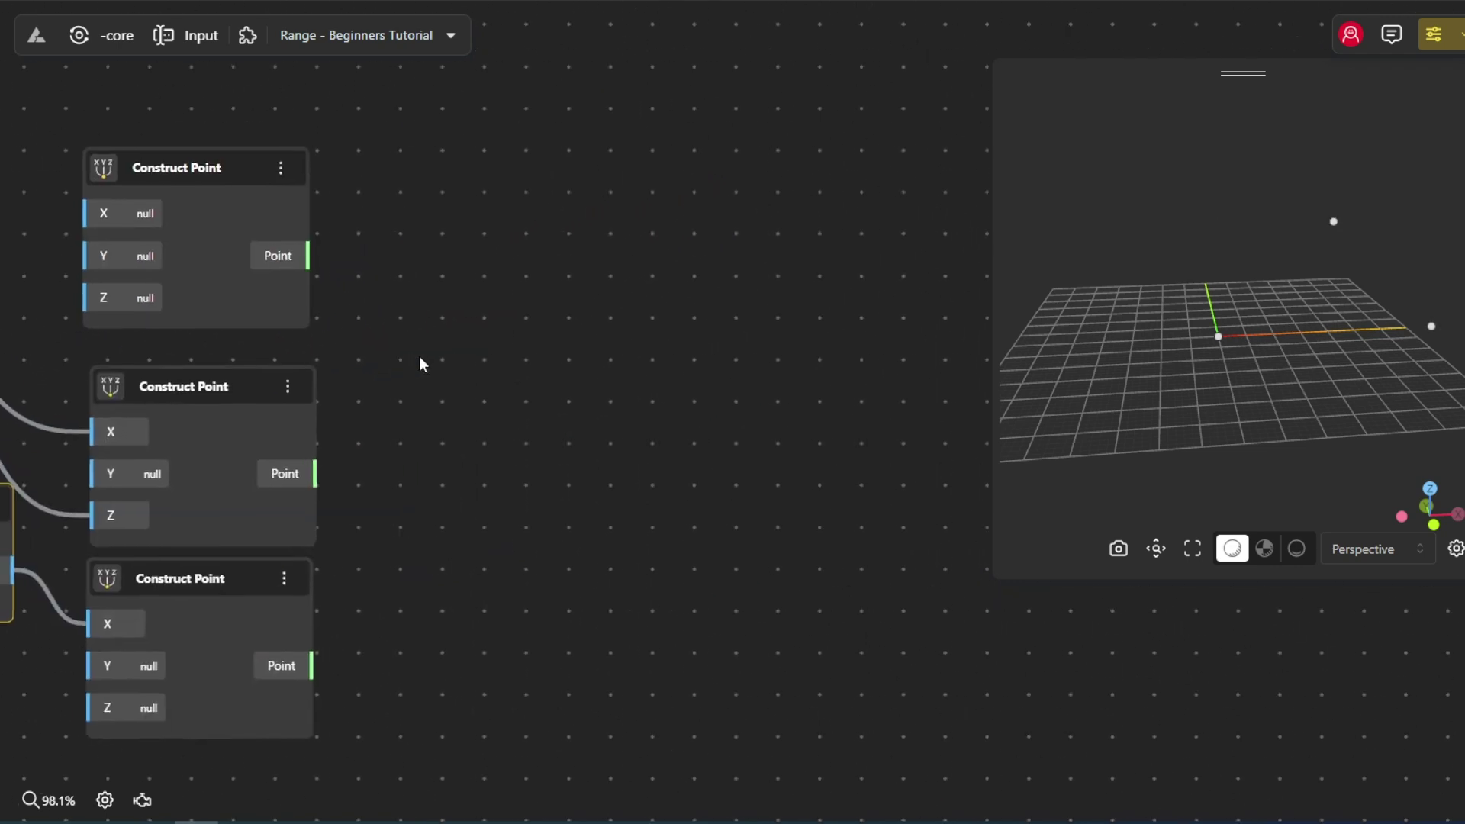
pyautogui.doubleClick(563, 337)
pyautogui.write('arc 3')
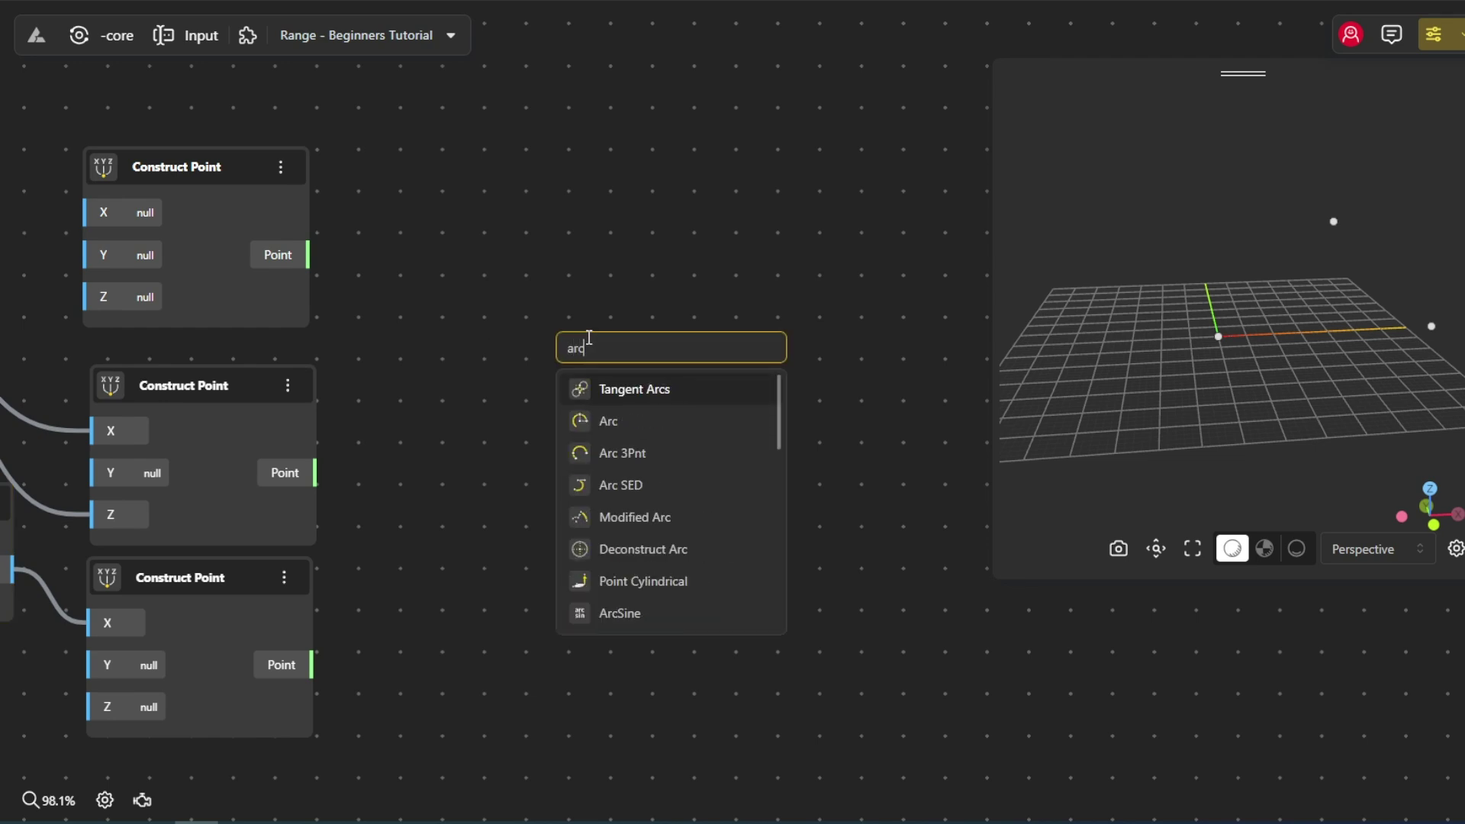
pyautogui.click(641, 457)
# Connect the three constructed points, from the upper to the lower node, to Point 1, Point 2 and Point 3 of Arc 3Pnt.
pyautogui.click(282, 233)
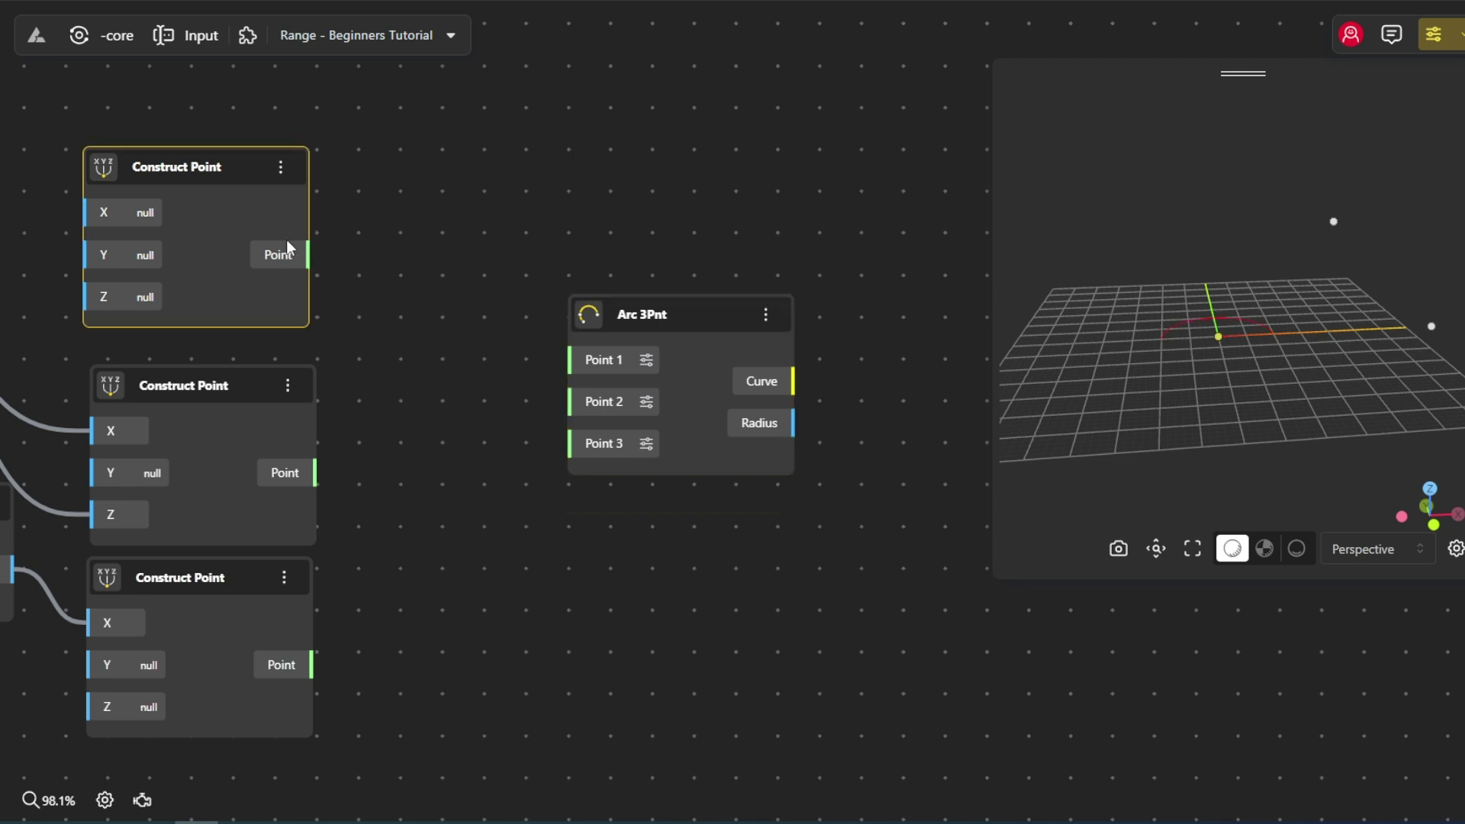
pyautogui.moveTo(308, 255); pyautogui.dragTo(572, 381)
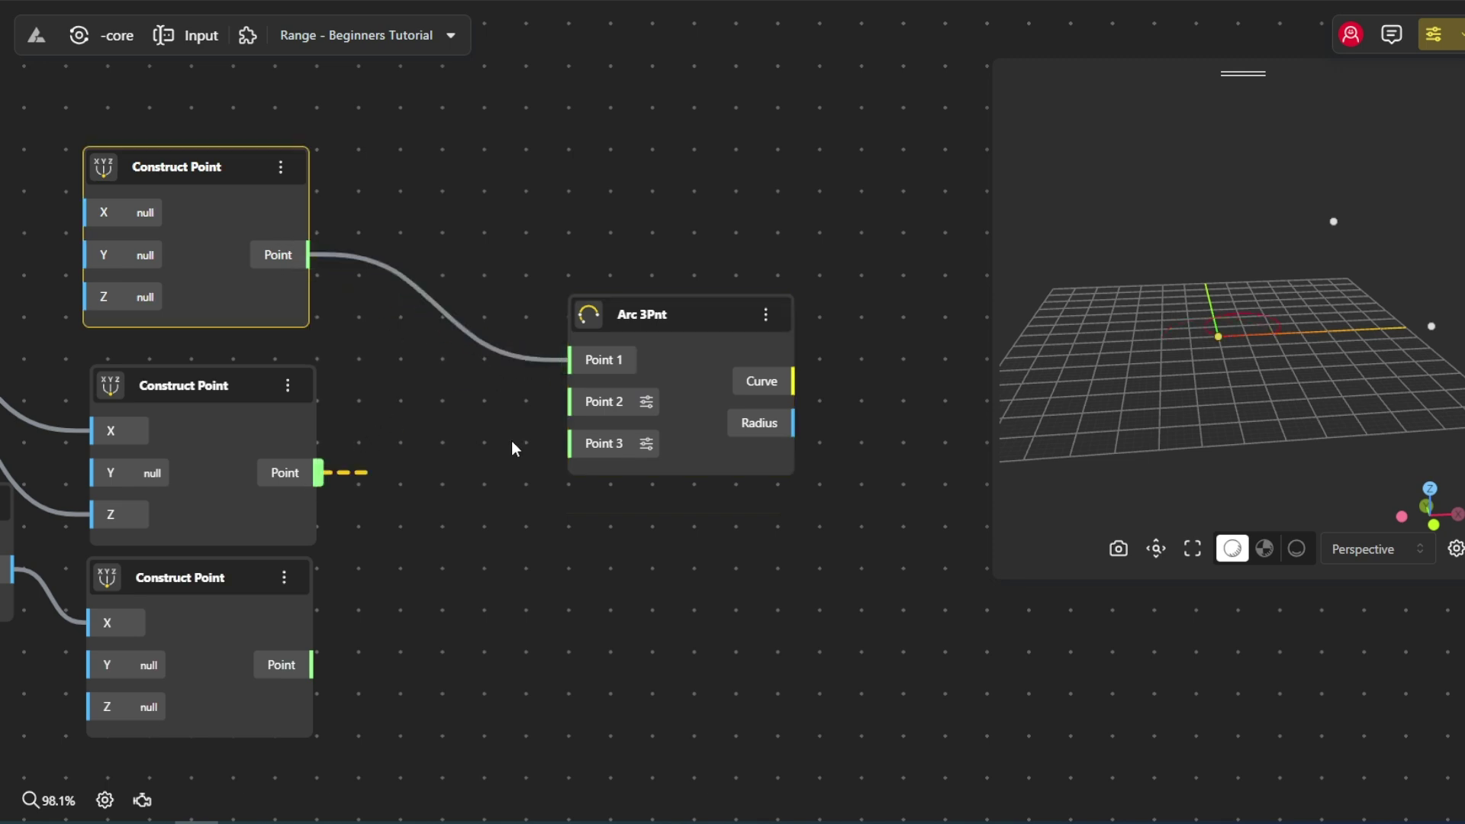
pyautogui.moveTo(511, 443); pyautogui.dragTo(571, 401)
pyautogui.moveTo(312, 664); pyautogui.dragTo(580, 445)
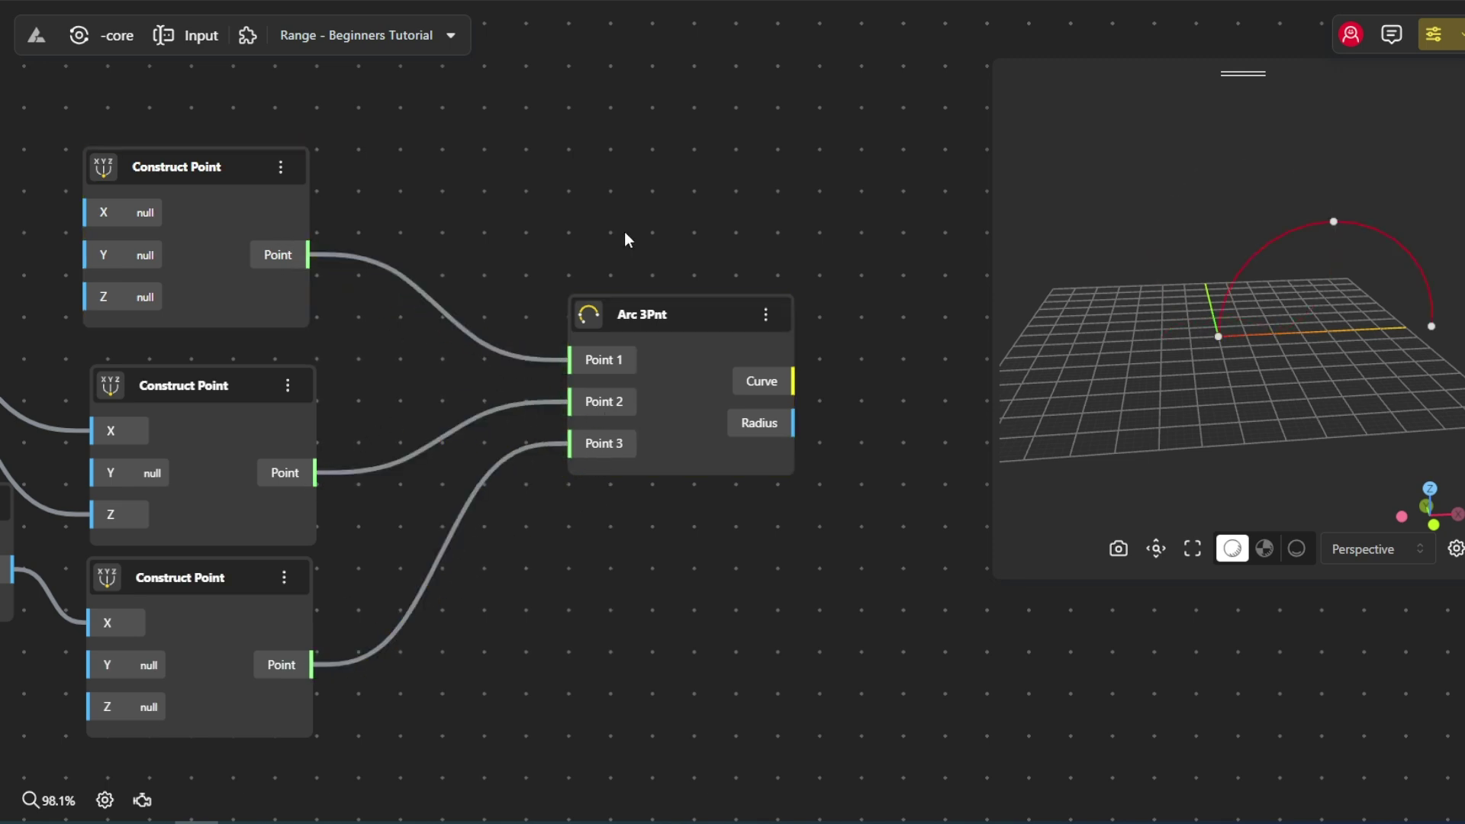
# Add a Perp Planes node and connect the Arc 3Pnt curve to its Curve input.
pyautogui.hscroll(10, 624, 235)
pyautogui.doubleClick(577, 232)
pyautogui.write('p')
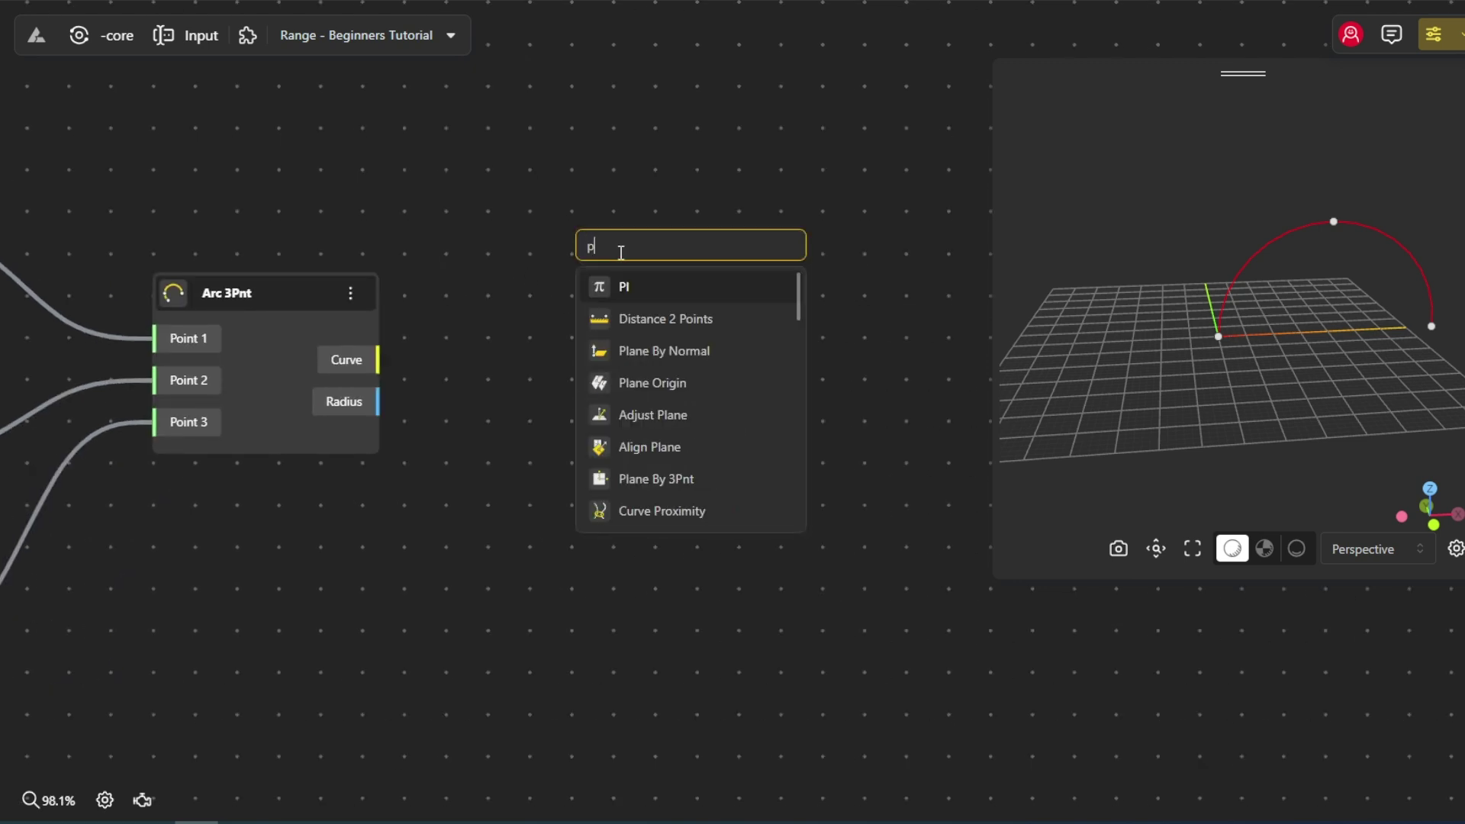
pyautogui.write('erp planes')
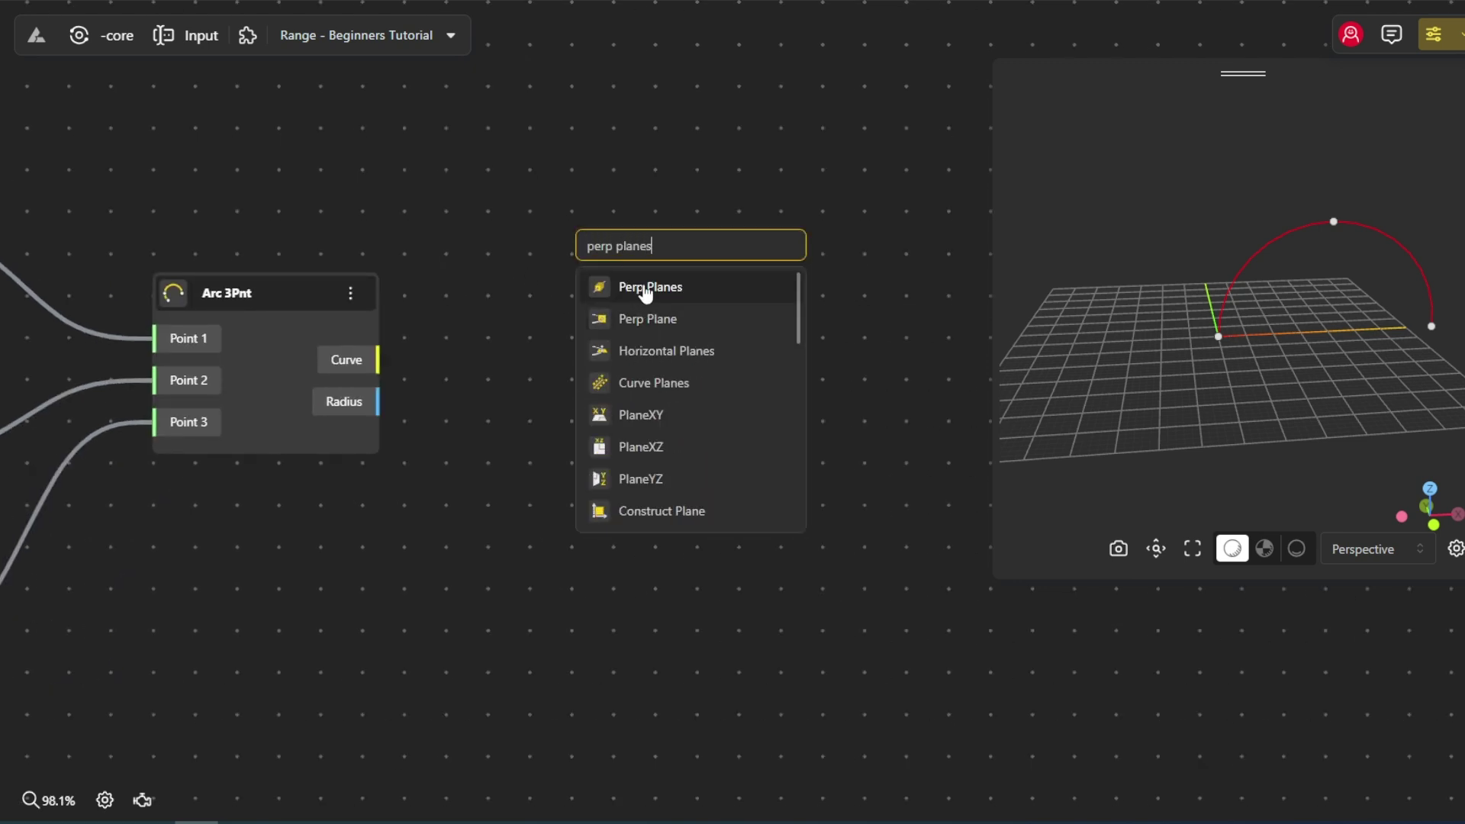
pyautogui.click(646, 293)
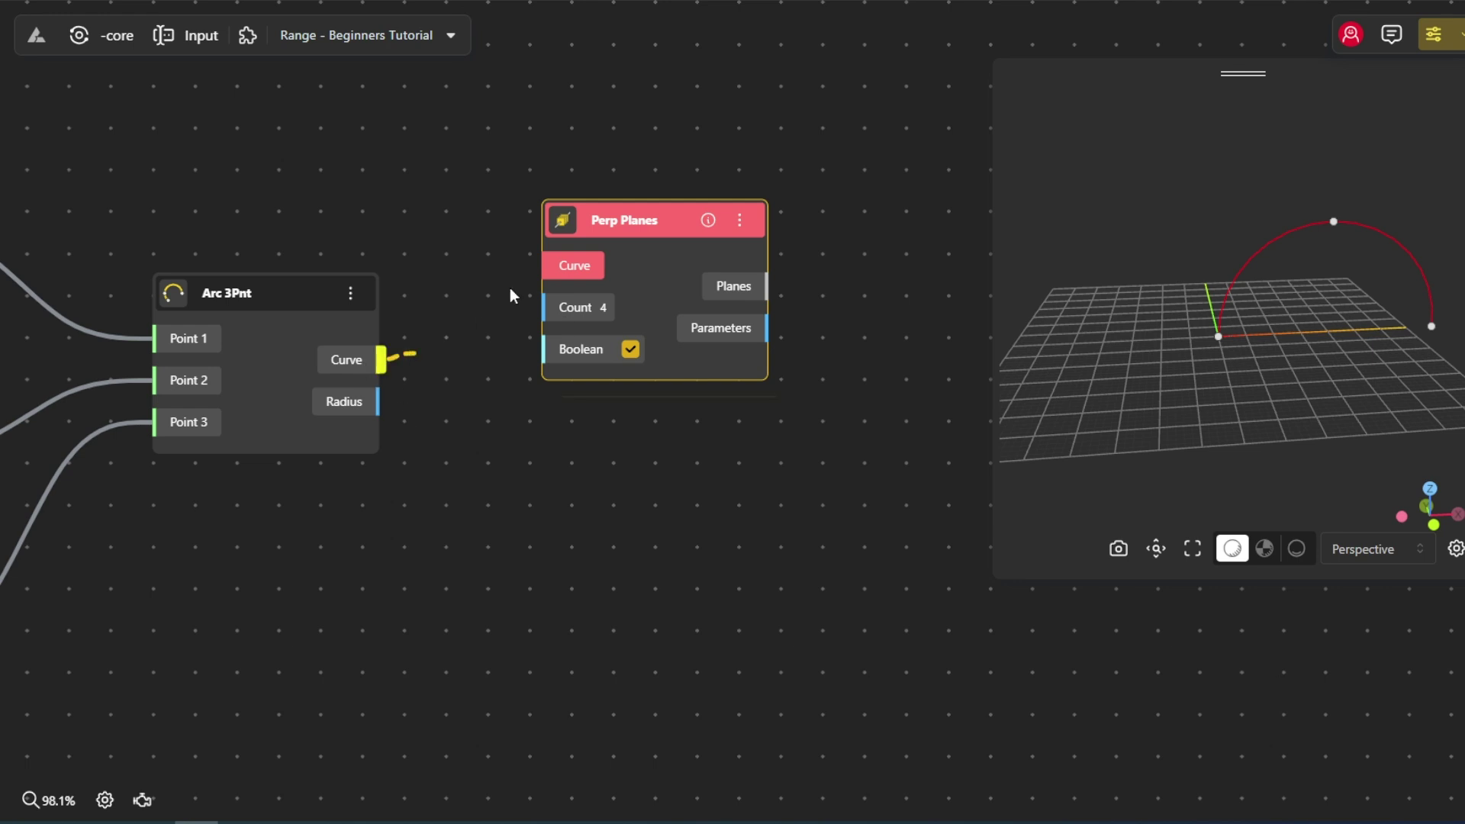
pyautogui.moveTo(510, 288); pyautogui.dragTo(545, 266)
pyautogui.moveTo(662, 328); pyautogui.dragTo(693, 371)
# Add a Range Input node with the value 30 below the Arc 3Pnt node and rename it Count.
pyautogui.moveTo(269, 575); pyautogui.dragTo(455, 504)
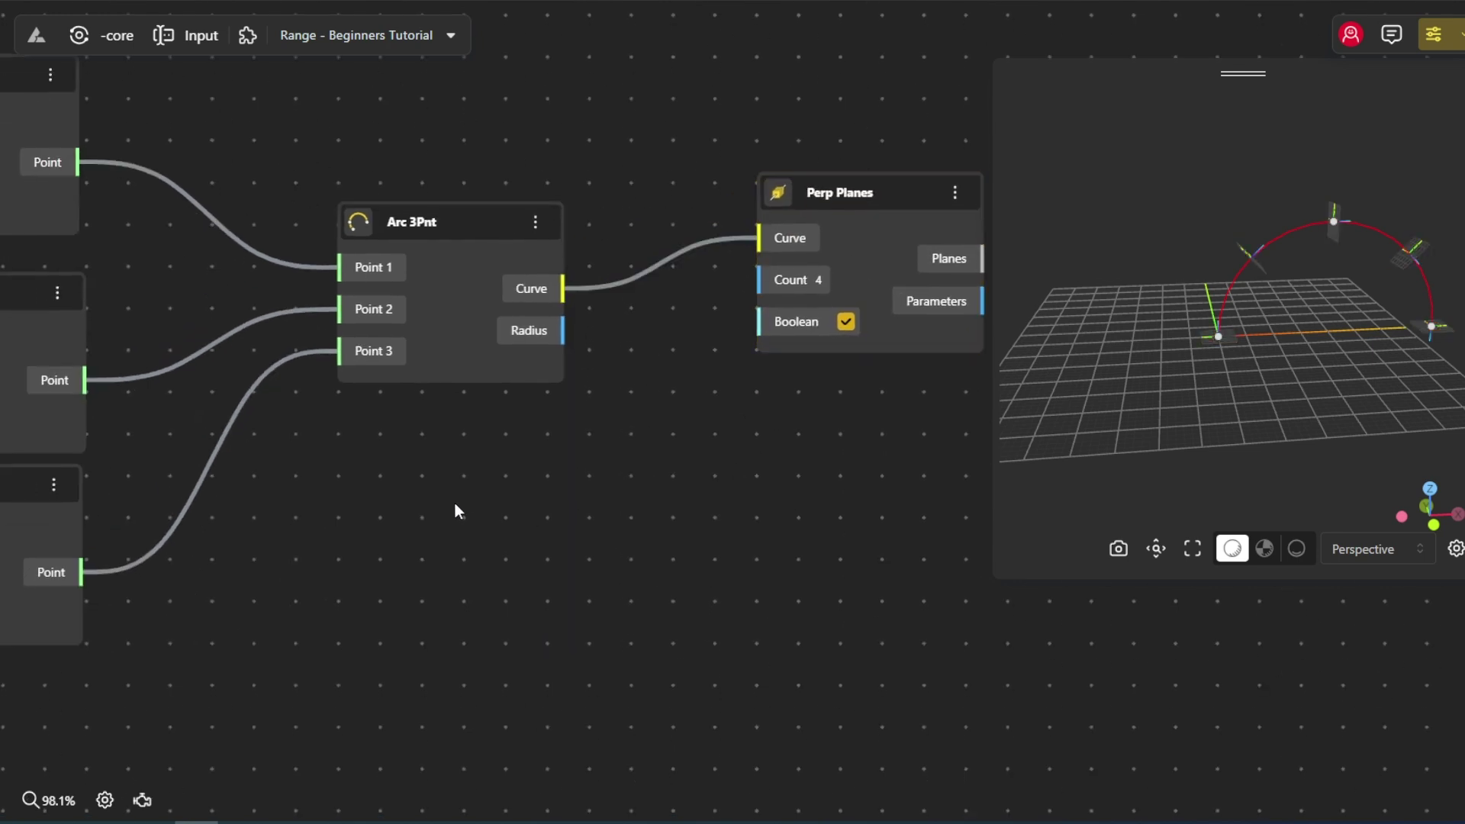
pyautogui.doubleClick(455, 507)
pyautogui.write('ra')
pyautogui.click(563, 591)
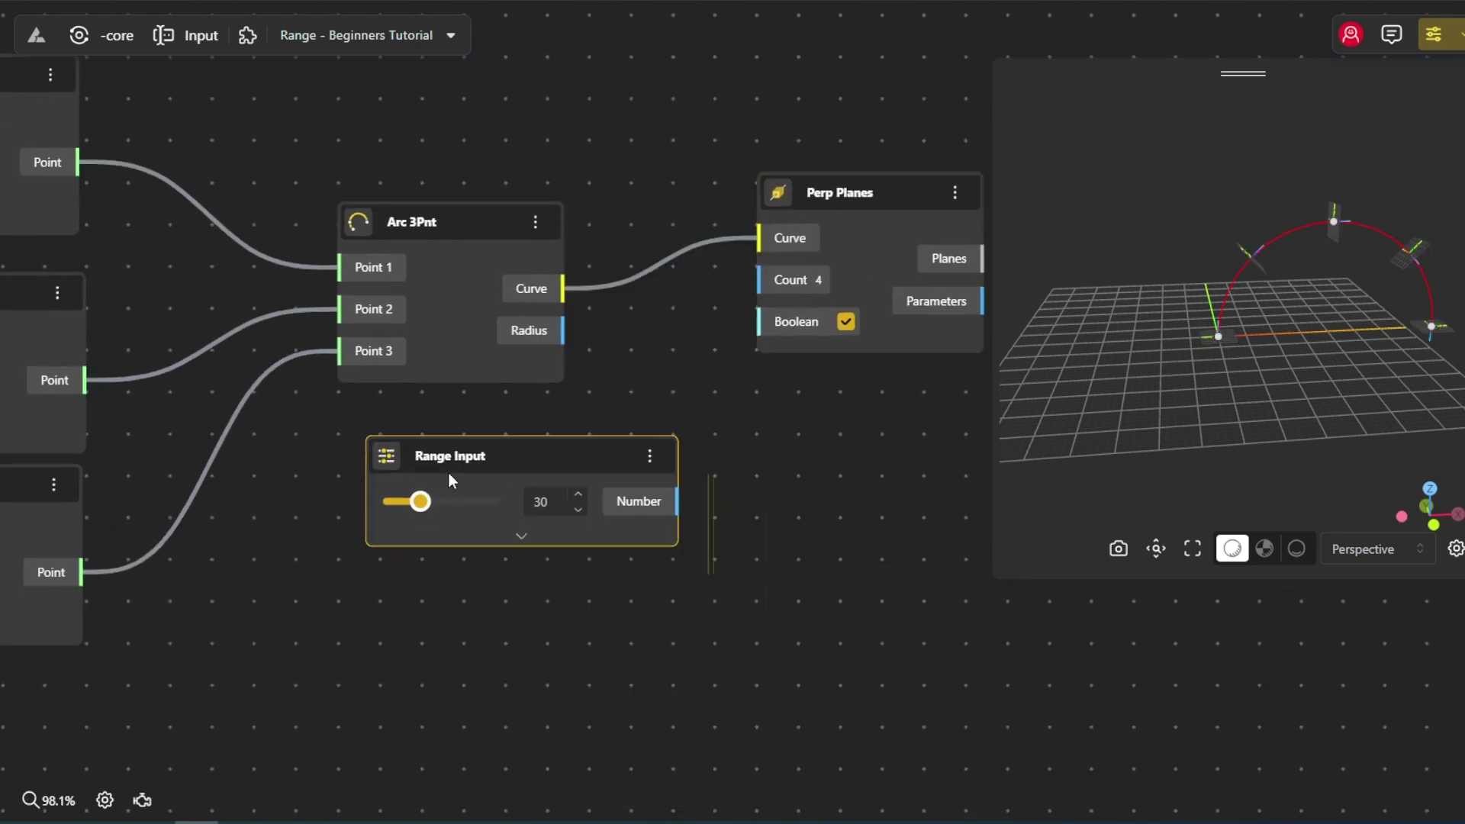
pyautogui.doubleClick(453, 463)
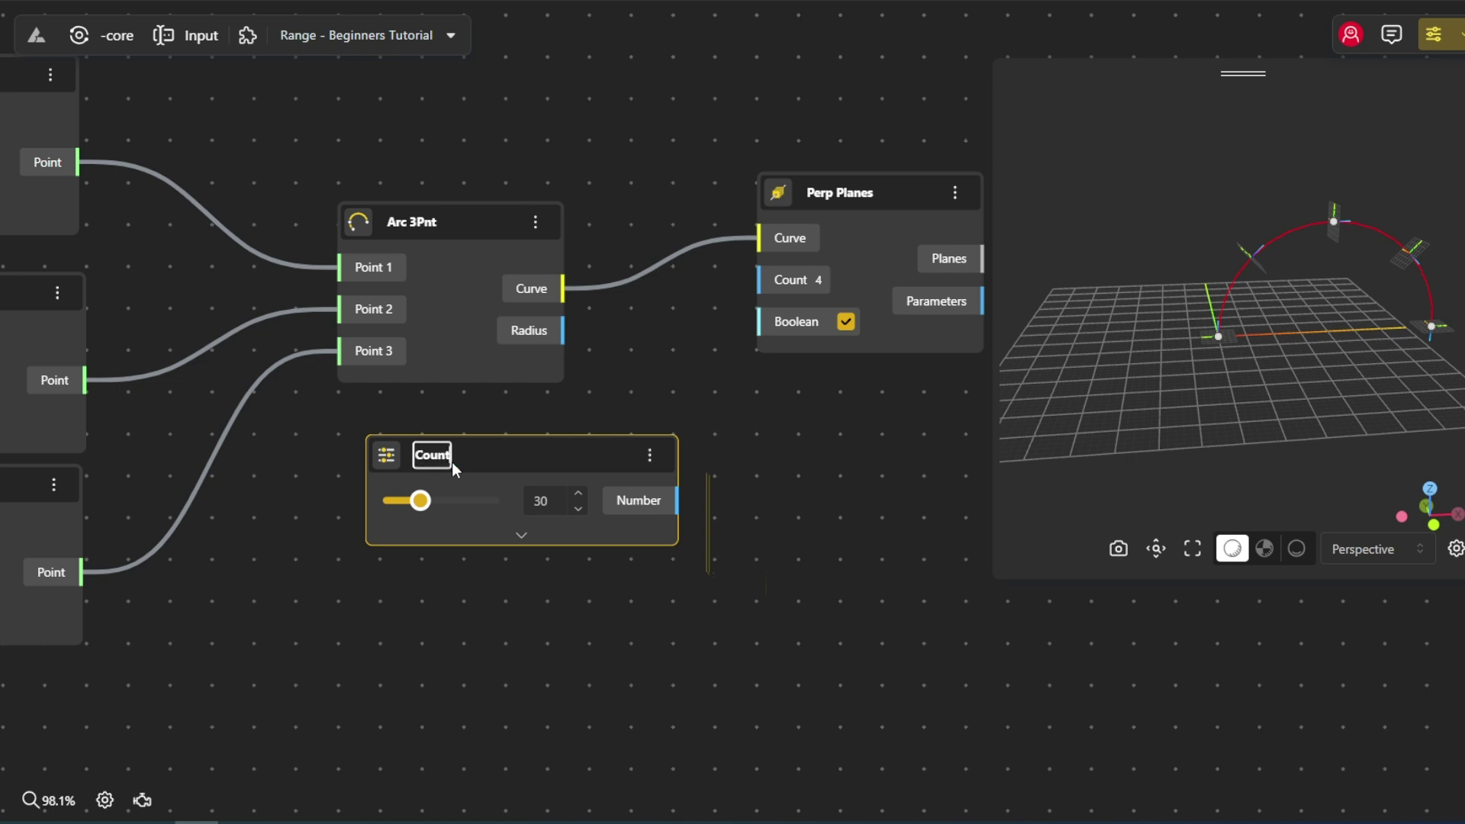
pyautogui.press('Return')
# Set the Count slider's minimum to 20 and its maximum to 30.
pyautogui.click(521, 535)
pyautogui.click(518, 549)
pyautogui.write('20')
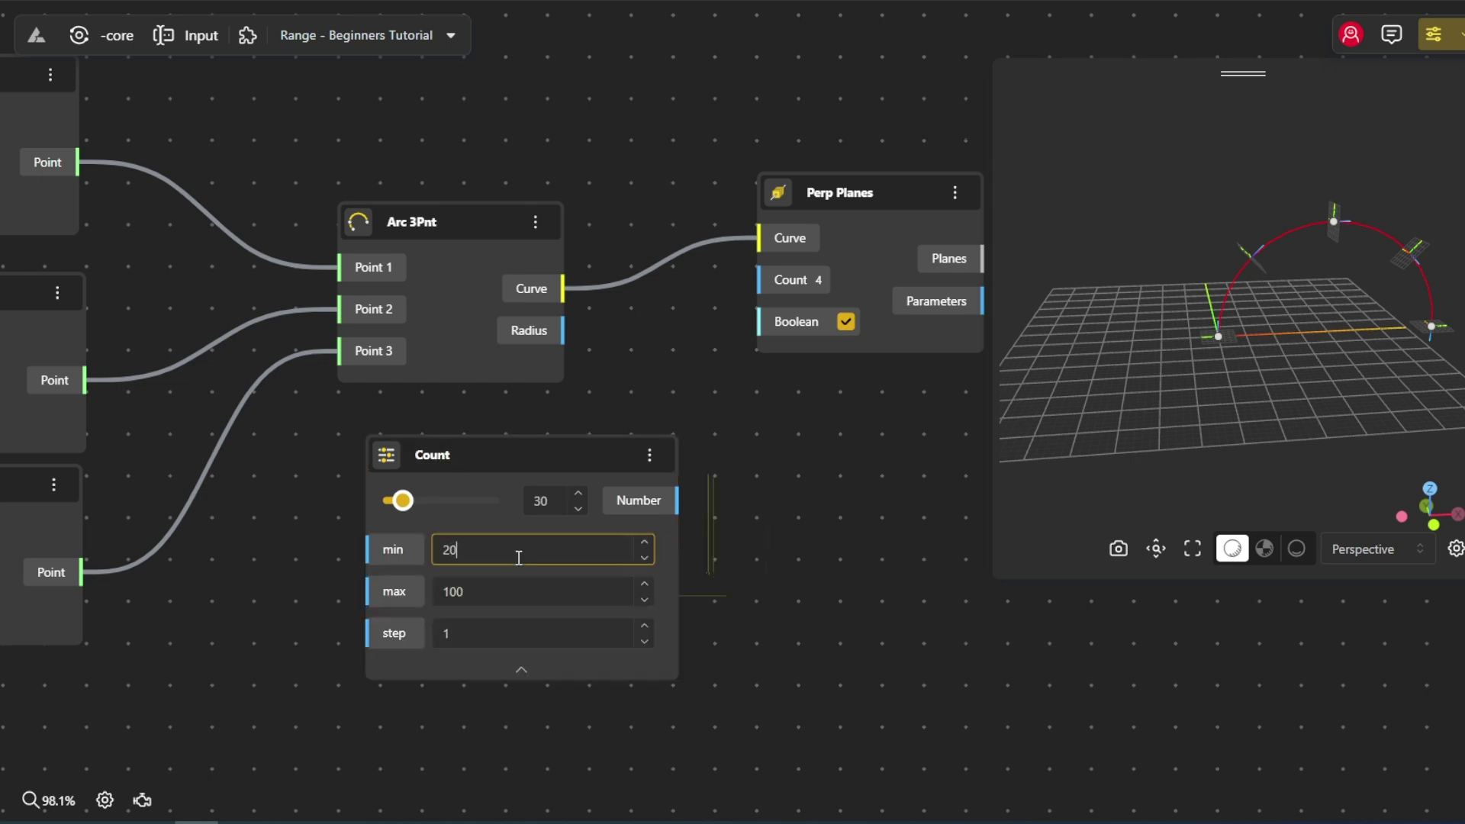
pyautogui.press('Tab')
pyautogui.write('30')
pyautogui.click(521, 669)
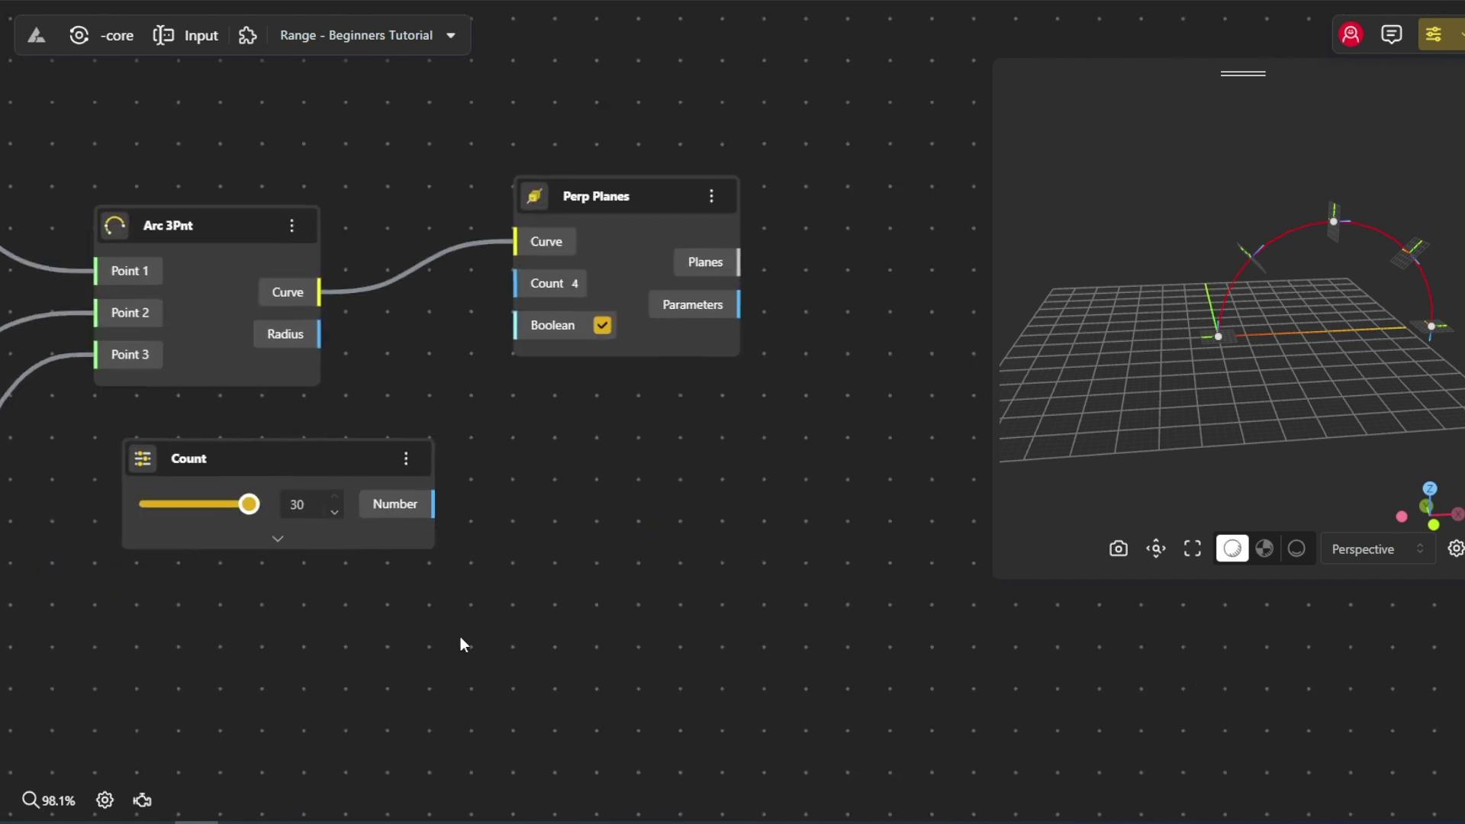
# Connect the Count number to the Count input of Perp Planes and inspect the planes along the arc.
pyautogui.moveTo(460, 637); pyautogui.dragTo(425, 641, button='right')
pyautogui.moveTo(387, 513); pyautogui.dragTo(490, 299)
pyautogui.moveTo(611, 449); pyautogui.dragTo(420, 533, button='right')
pyautogui.moveTo(1323, 345); pyautogui.dragTo(1295, 325)
# Add a Polygon node and connect the Perp Planes node's Planes output to its Origin input.
pyautogui.moveTo(769, 372); pyautogui.dragTo(705, 394, button='right')
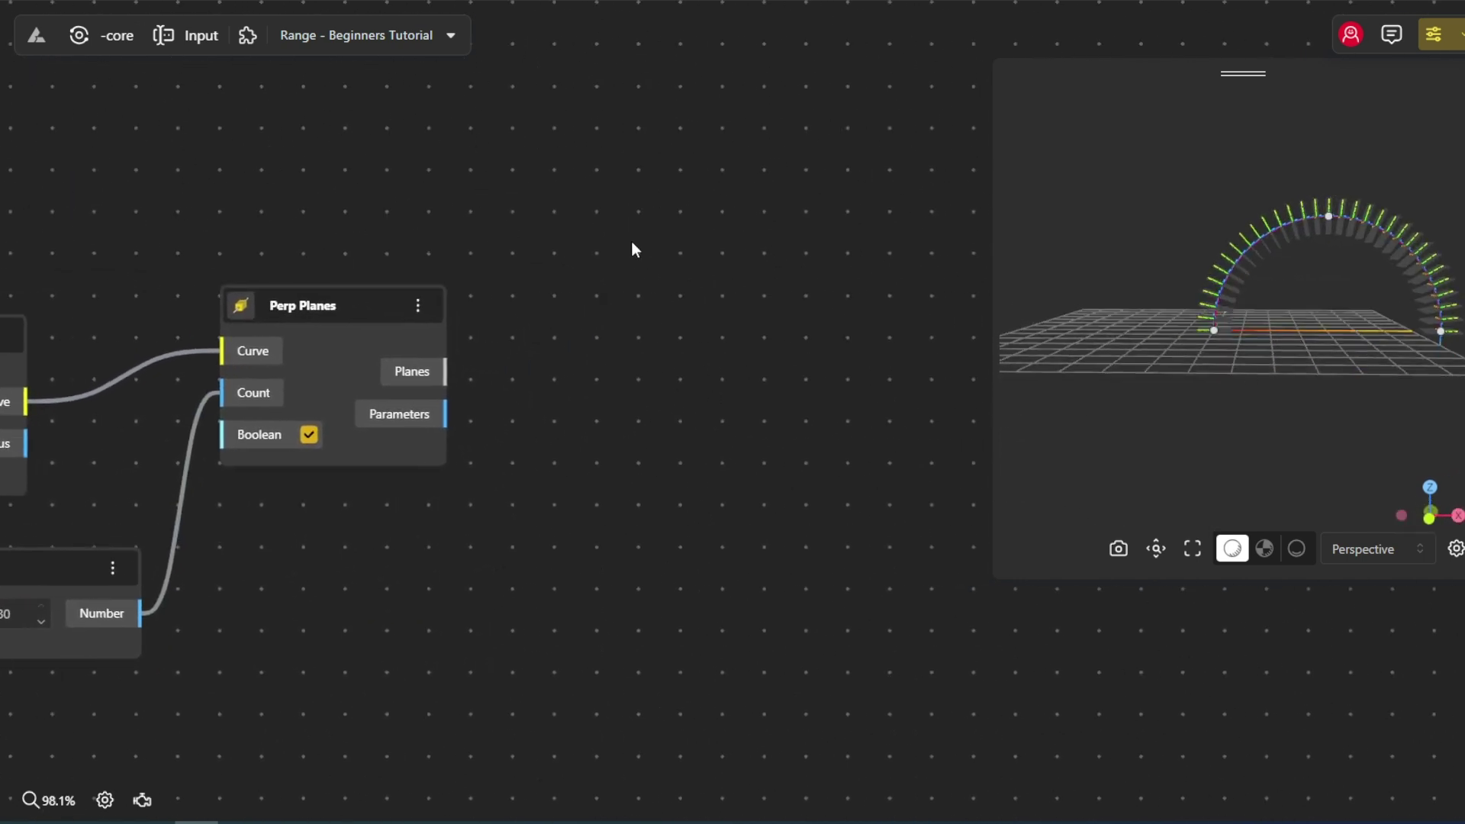
pyautogui.doubleClick(632, 242)
pyautogui.write('pol')
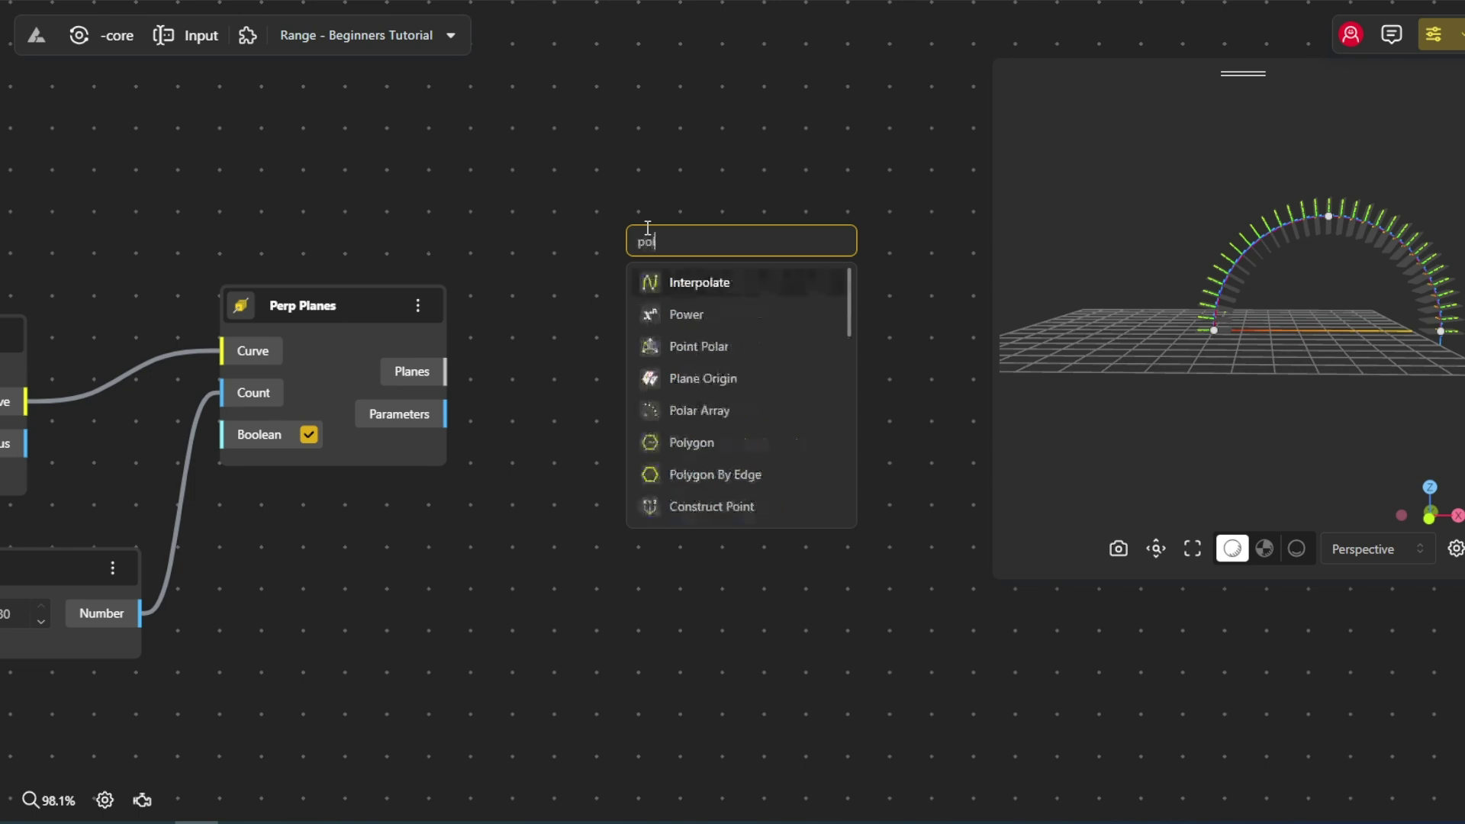
pyautogui.write('y')
pyautogui.click(716, 350)
pyautogui.moveTo(735, 322); pyautogui.dragTo(801, 208)
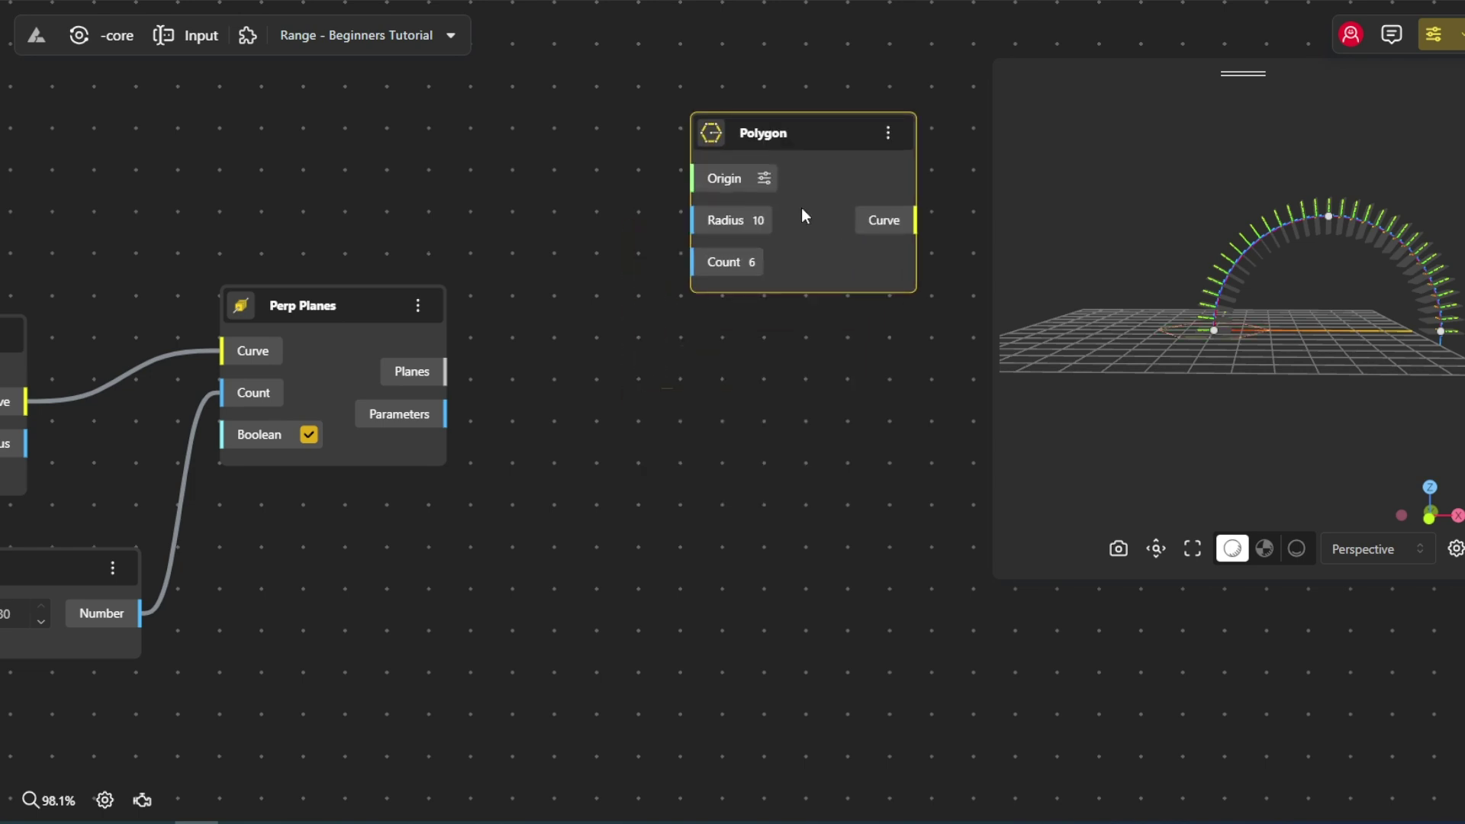
pyautogui.moveTo(665, 196); pyautogui.dragTo(697, 186)
pyautogui.moveTo(1215, 380); pyautogui.dragTo(1175, 405)
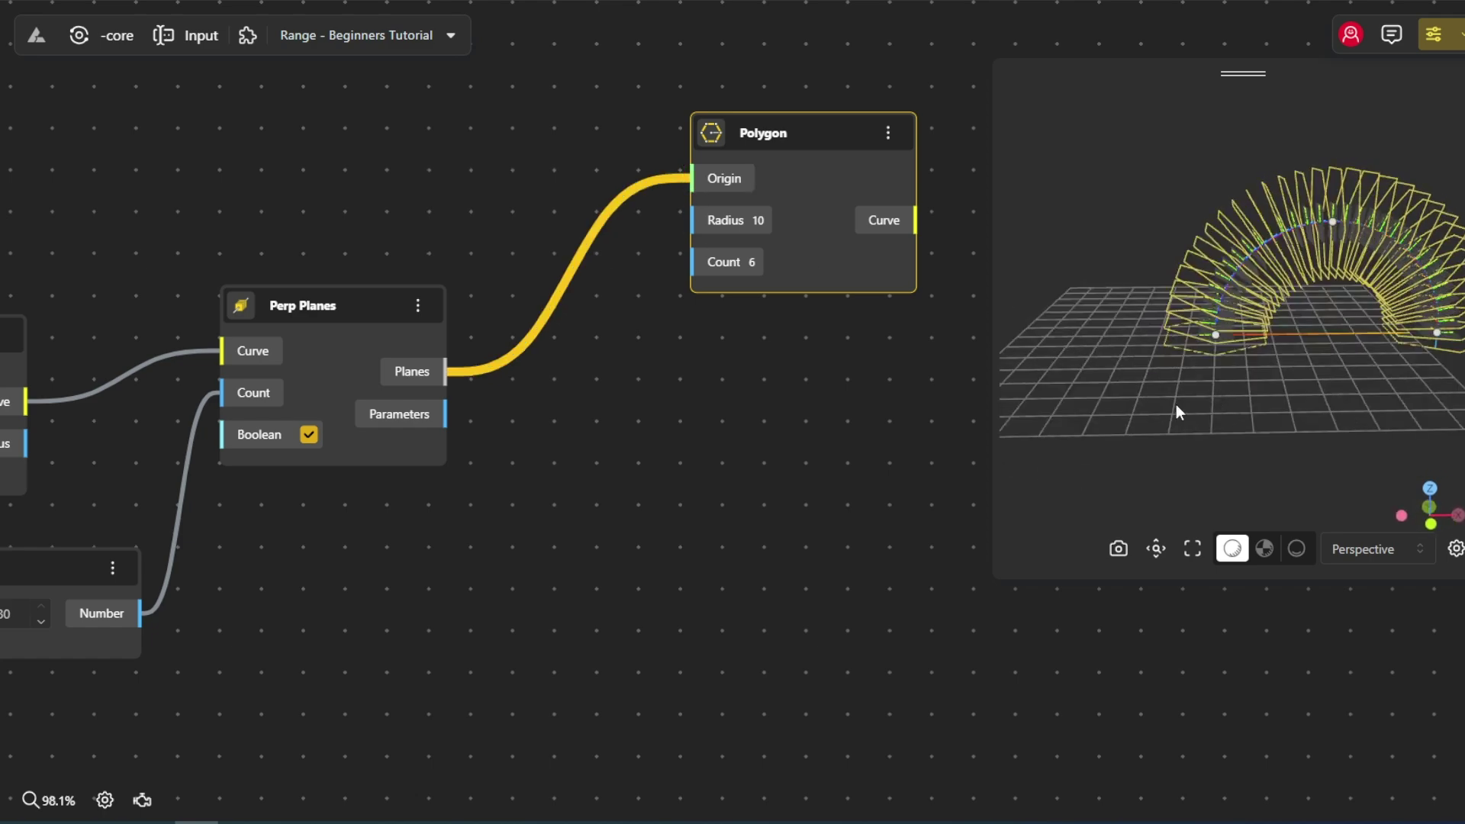
# Add a Range Input node with the value 5 and place it above the Perp Planes node.
pyautogui.click(410, 139)
pyautogui.doubleClick(410, 139)
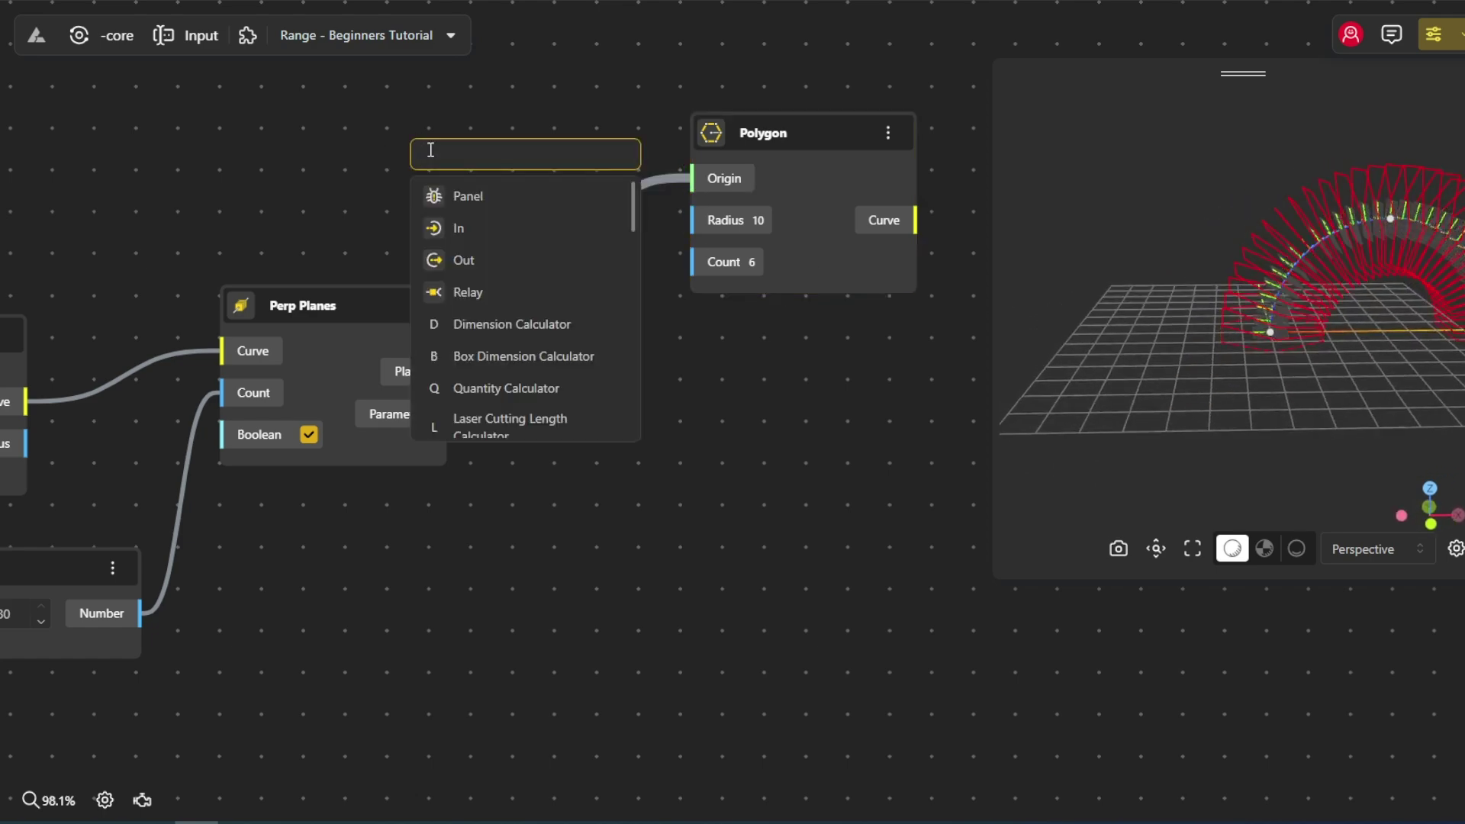
pyautogui.click(341, 112)
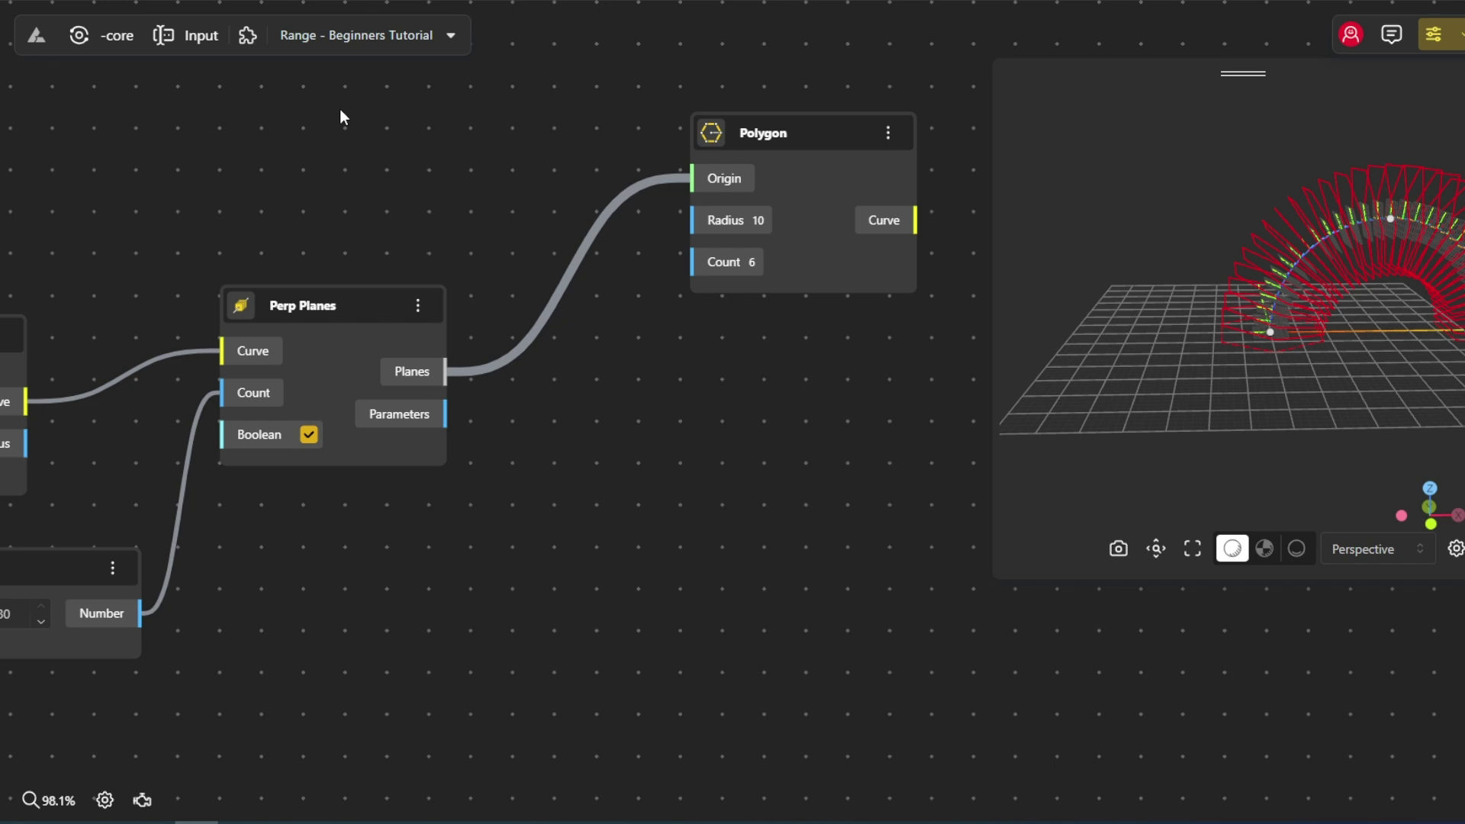
pyautogui.doubleClick(422, 136)
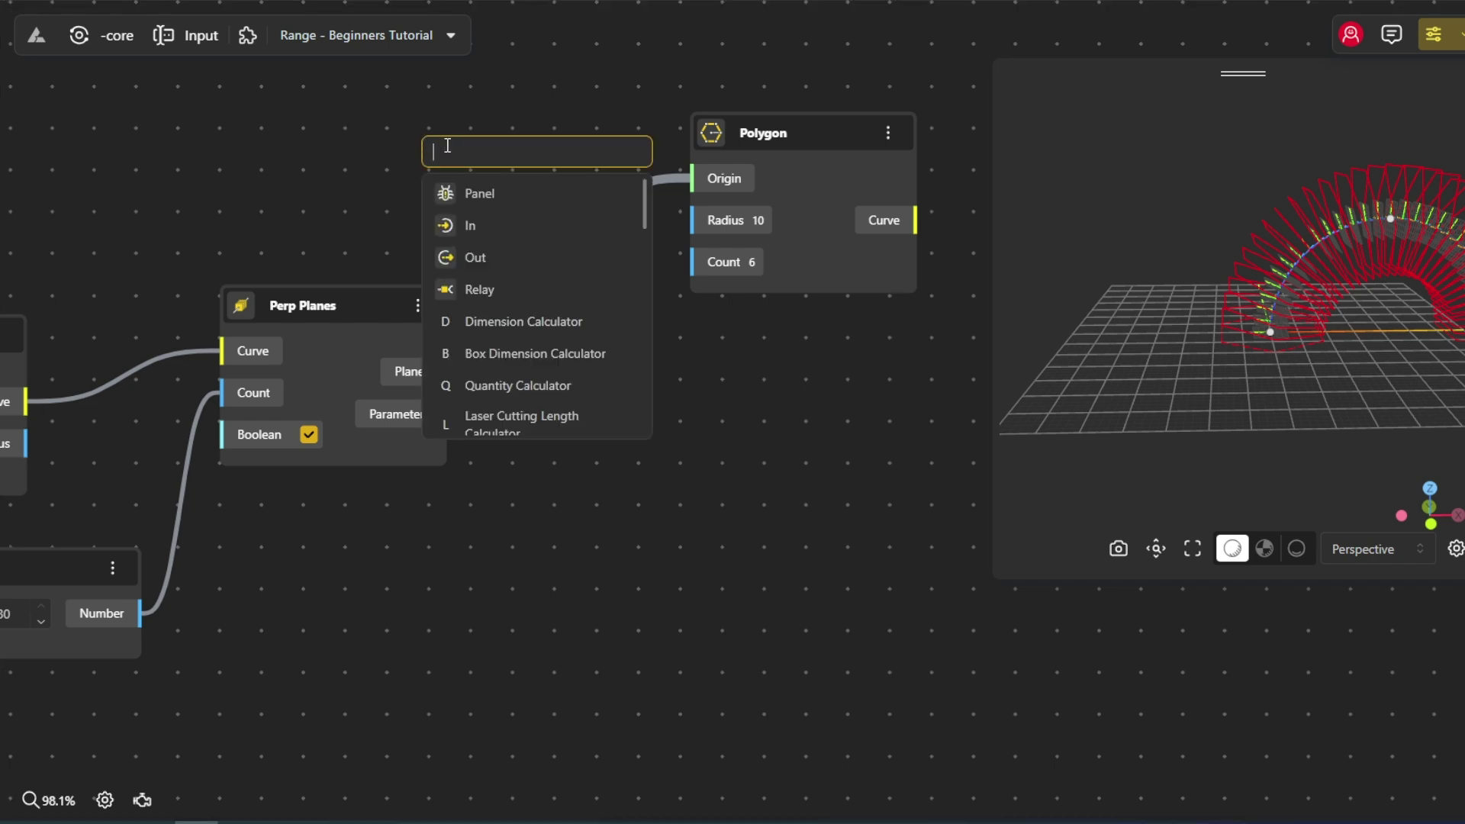
pyautogui.write('5')
pyautogui.click(523, 228)
pyautogui.moveTo(528, 158); pyautogui.dragTo(356, 157)
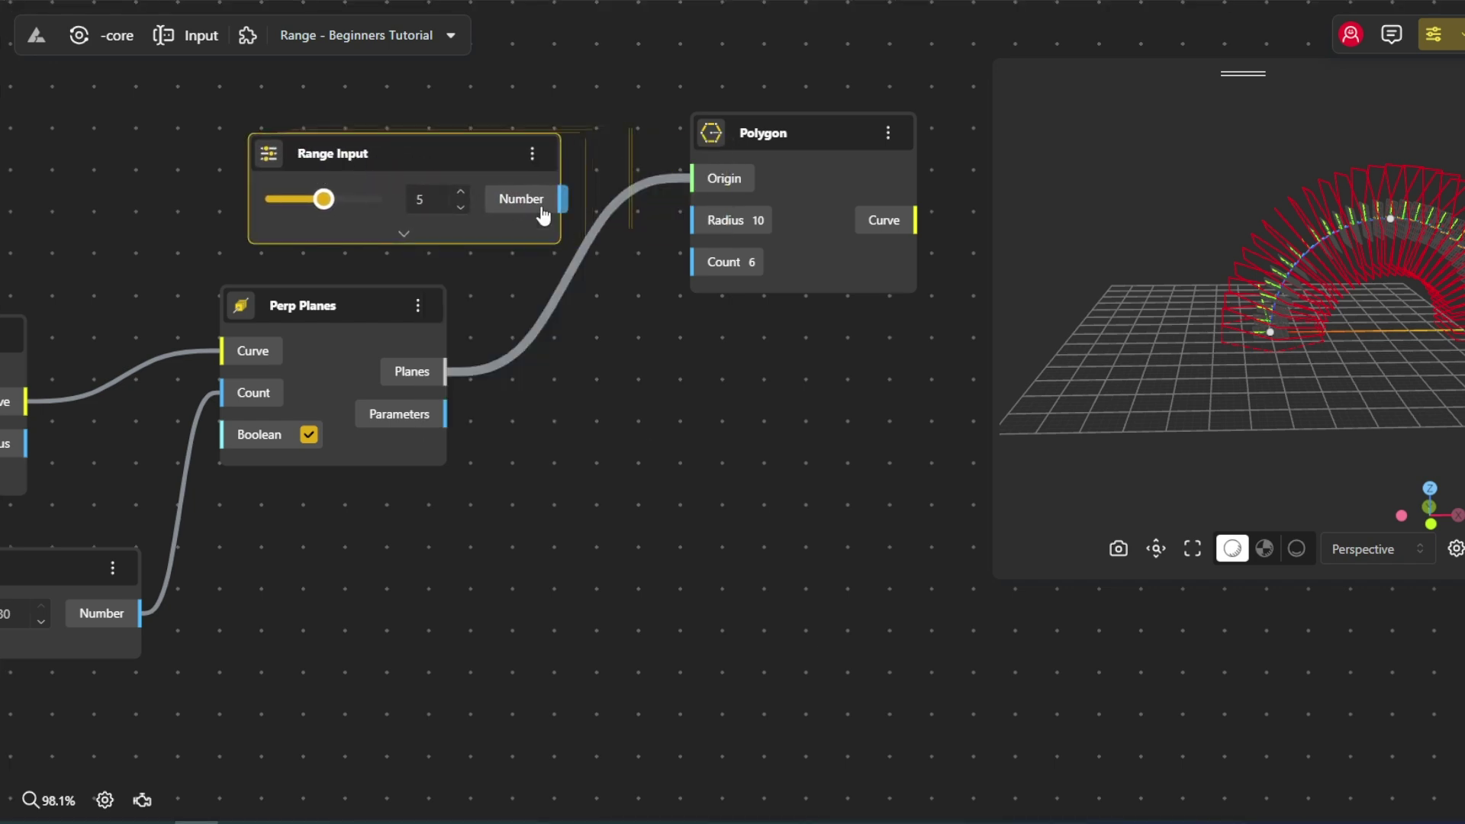
# Set the maximum of the new Range Input above Perp Planes to 5.
pyautogui.click(409, 238)
pyautogui.doubleClick(400, 297)
pyautogui.write('5')
pyautogui.click(410, 249)
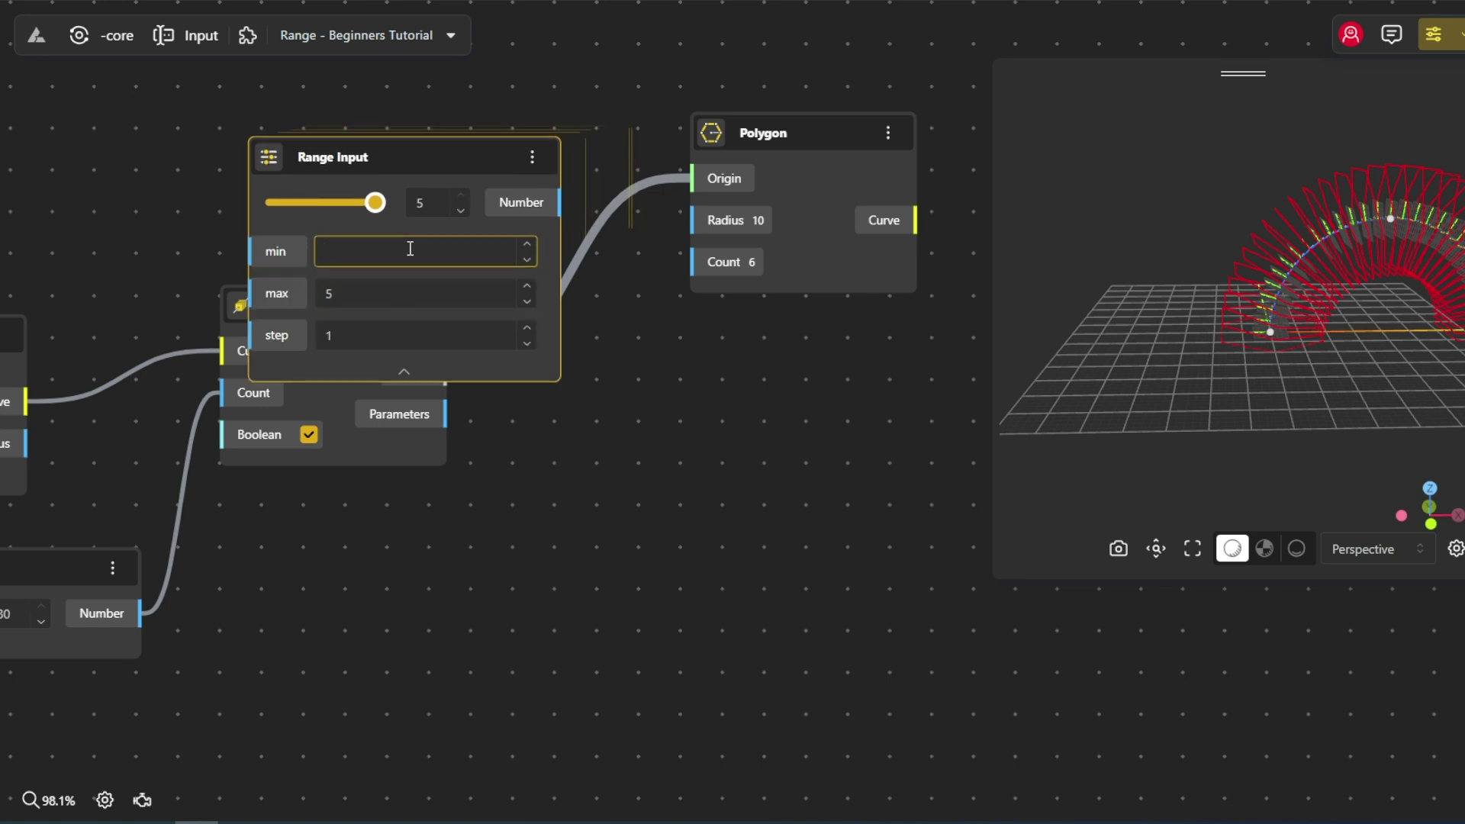
pyautogui.click(425, 376)
# Rename the Range Input Degree Count and connect its Number output to the Count input of Polygon.
pyautogui.doubleClick(333, 158)
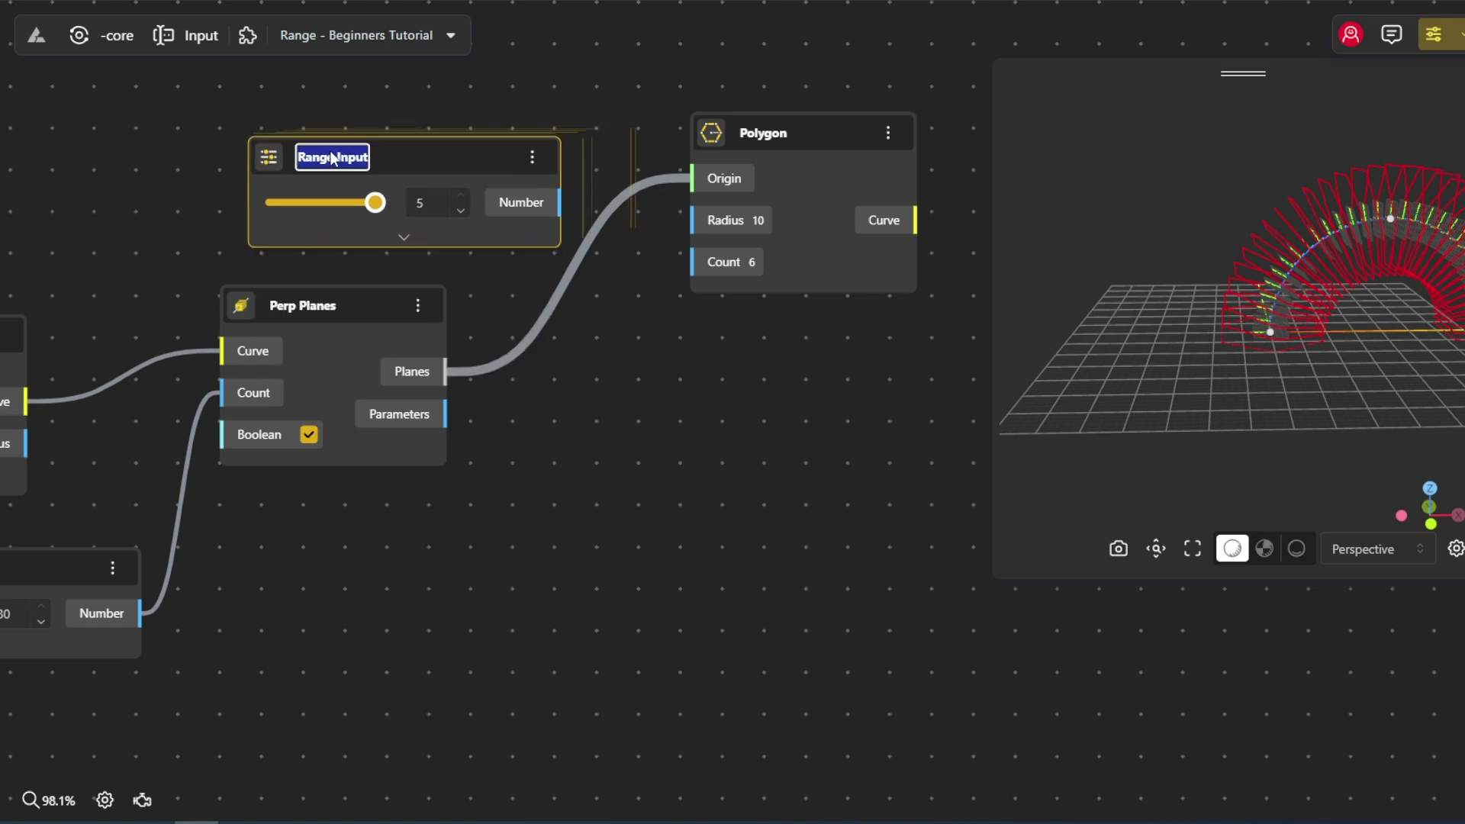
pyautogui.write('Degree Count')
pyautogui.moveTo(419, 159); pyautogui.dragTo(392, 179)
pyautogui.moveTo(535, 223); pyautogui.dragTo(690, 261)
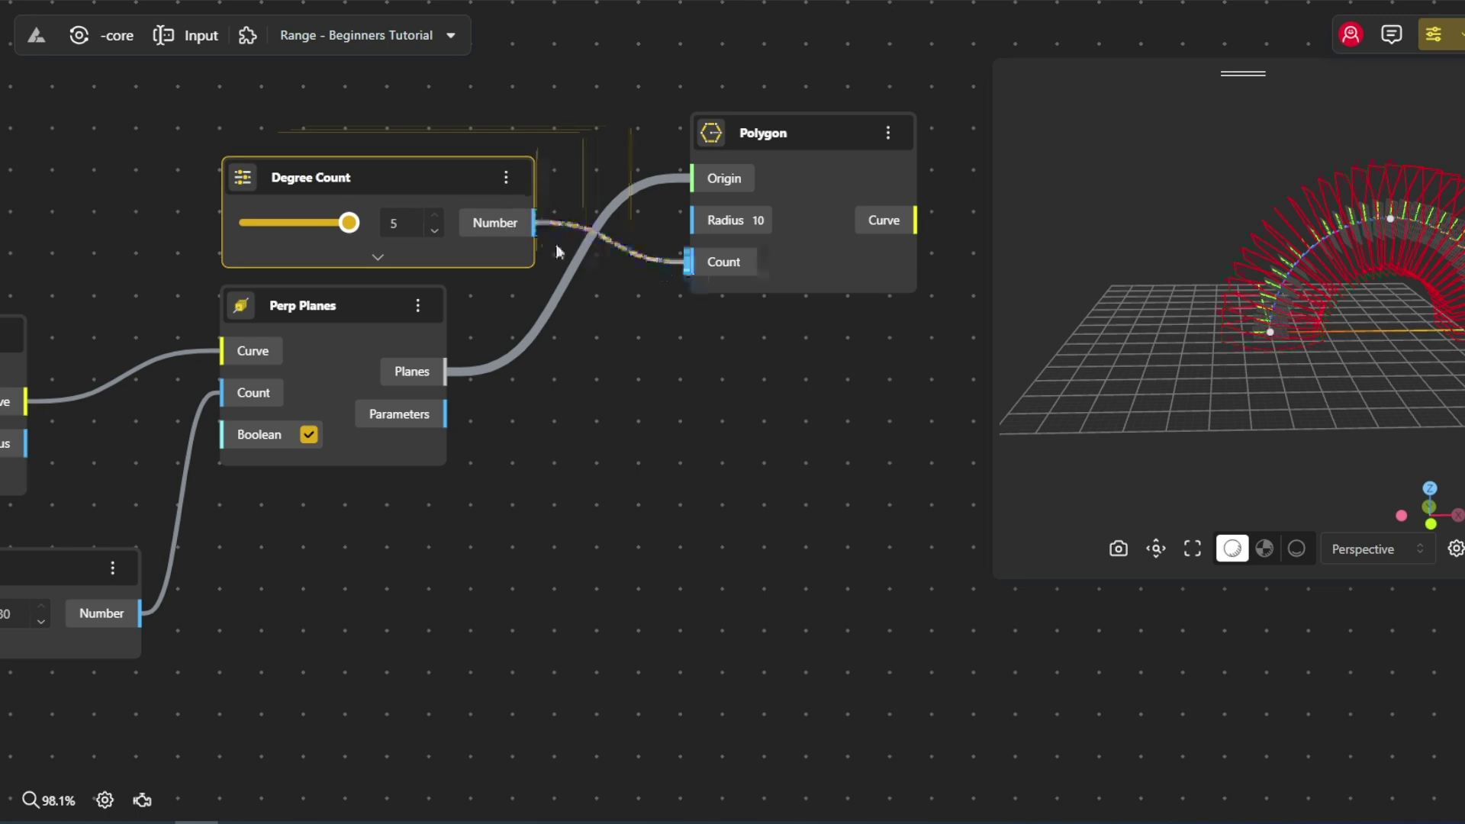
# Add a Range Input node with the value 3 above Degree Count, with a maximum of 3 and a step of 0.1.
pyautogui.doubleClick(334, 103)
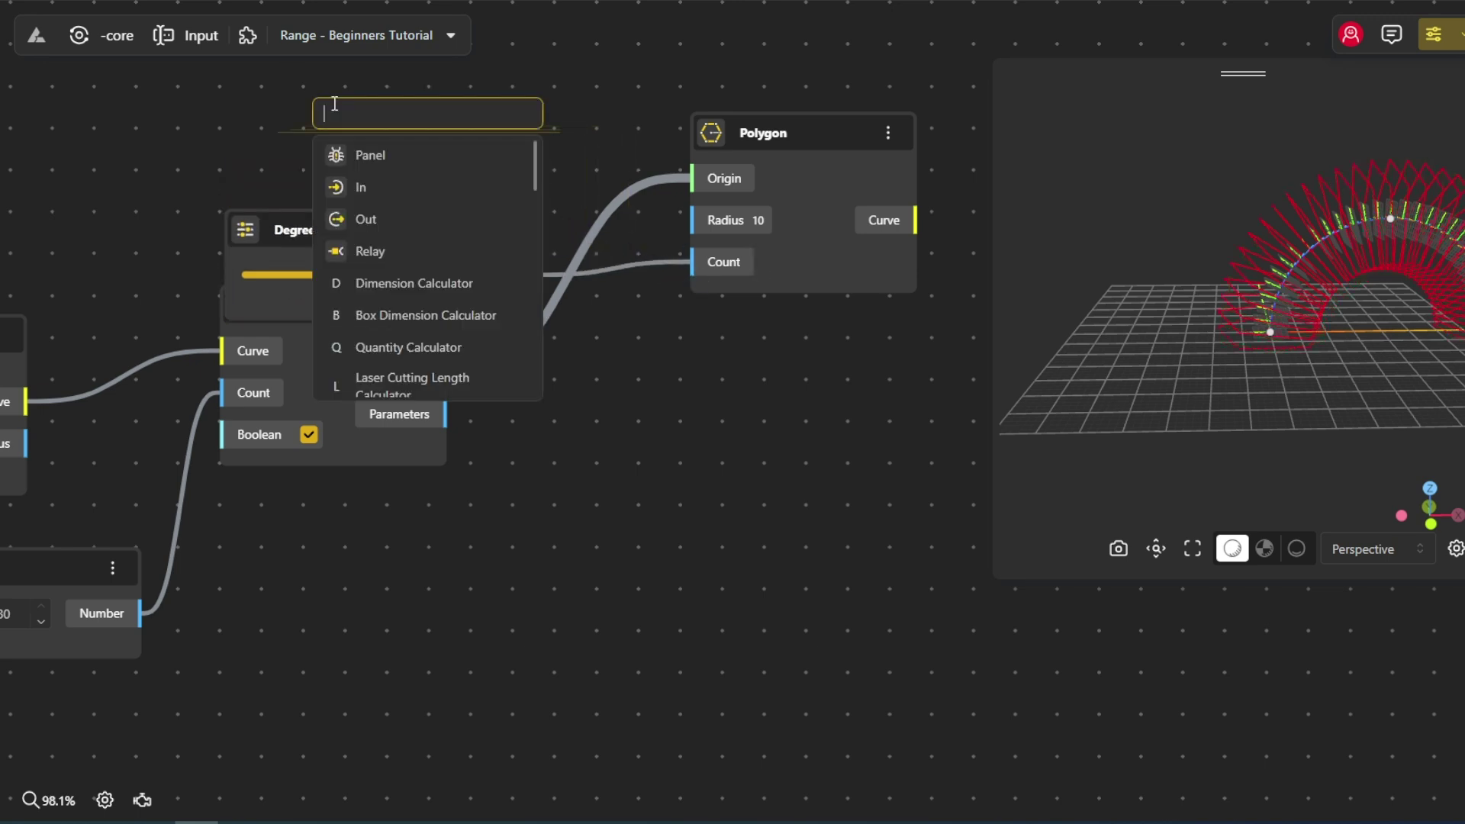
pyautogui.write('3')
pyautogui.click(356, 191)
pyautogui.click(464, 207)
pyautogui.doubleClick(467, 257)
pyautogui.write('3')
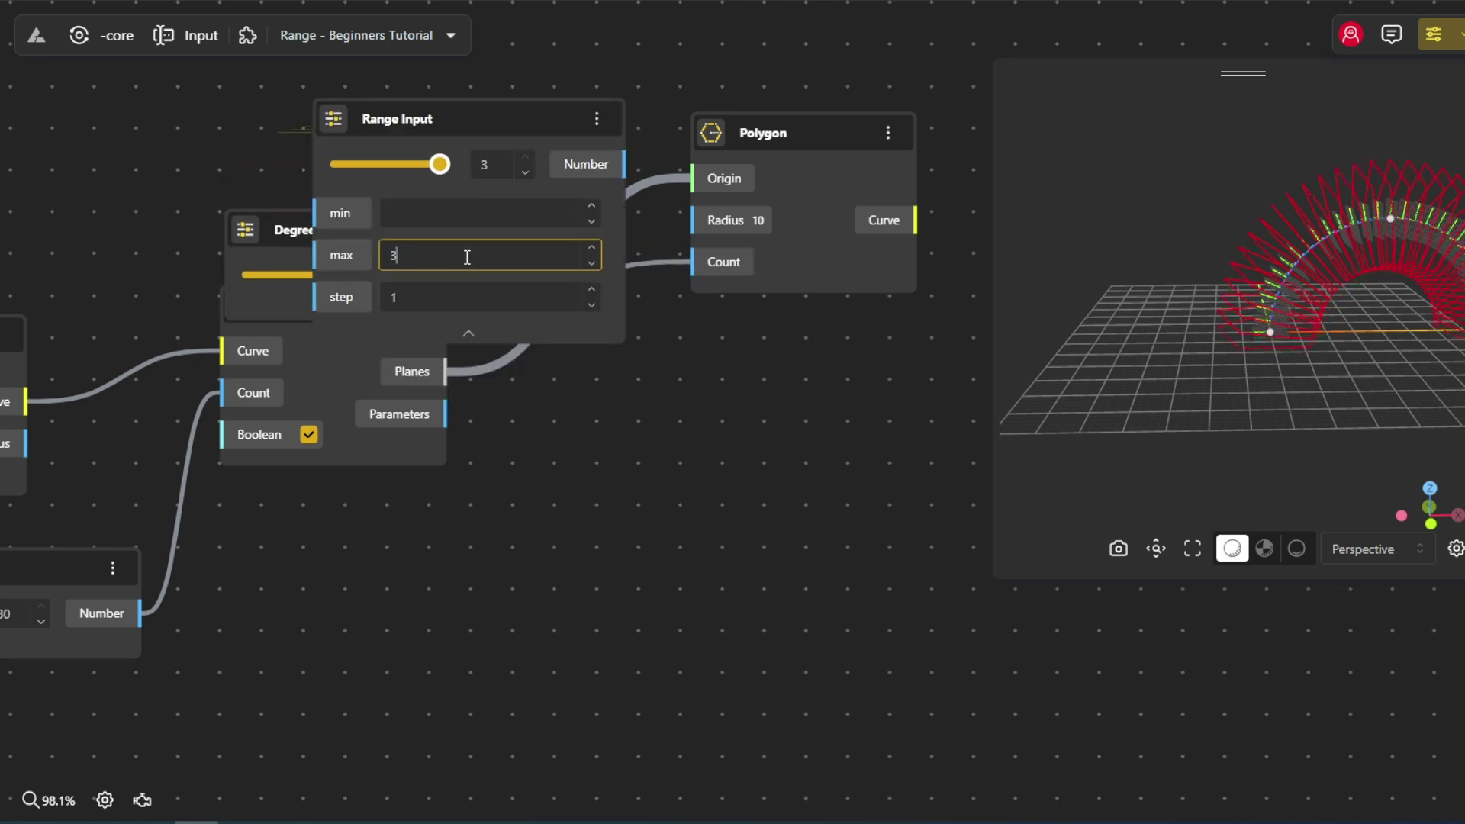
pyautogui.doubleClick(458, 305)
pyautogui.write('0.1')
pyautogui.click(469, 334)
# Rename the new Range Input Radius and connect its Number output to the Radius input of Polygon.
pyautogui.moveTo(449, 133); pyautogui.dragTo(379, 114)
pyautogui.moveTo(554, 147); pyautogui.dragTo(692, 229)
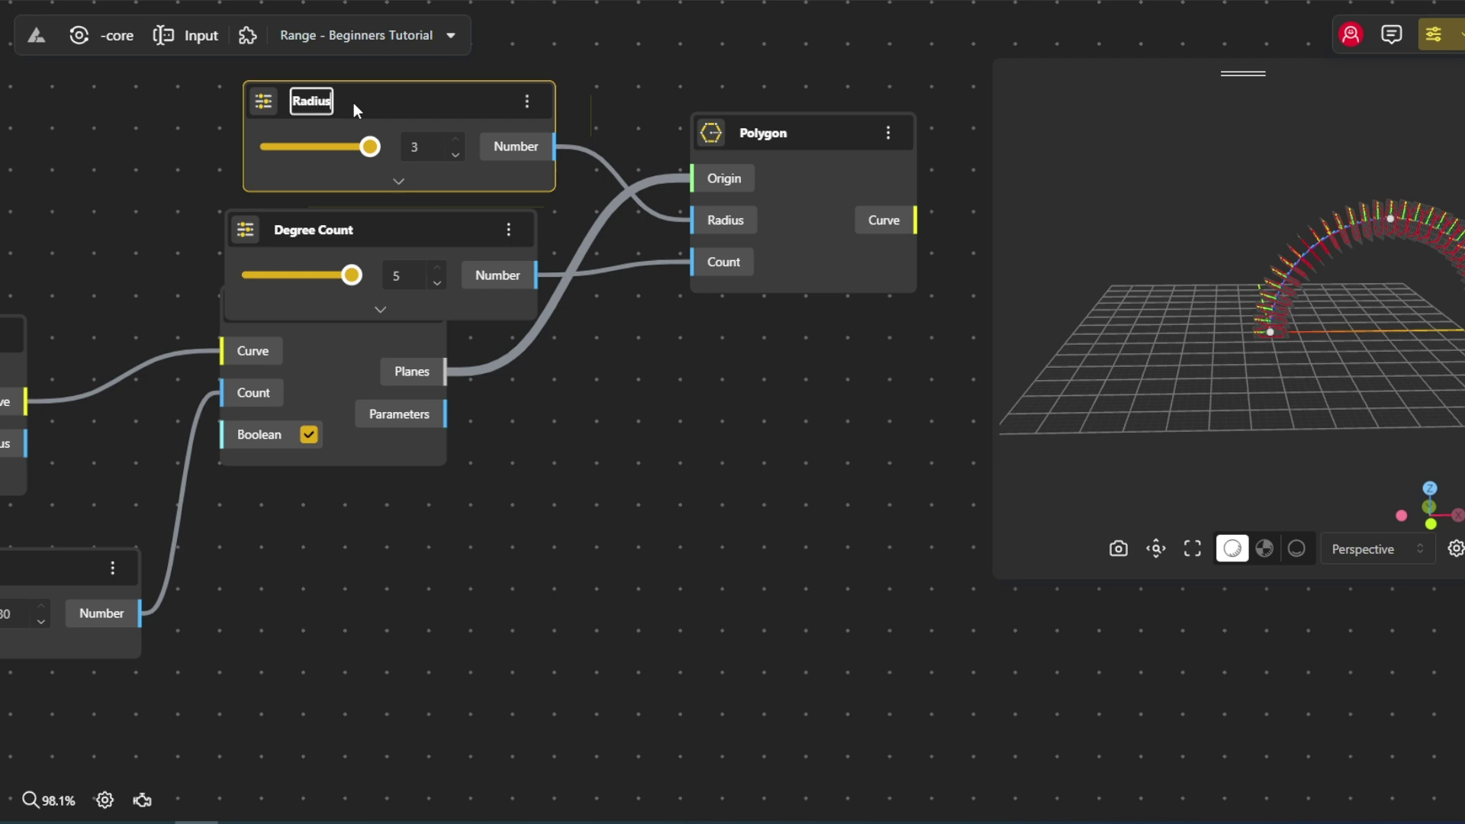
# Space out the Degree Count and Perp Planes nodes and hide the Perp Planes preview.
pyautogui.moveTo(413, 218); pyautogui.dragTo(426, 208)
pyautogui.moveTo(666, 330); pyautogui.dragTo(567, 371, button='middle')
pyautogui.scroll(-1, 1270, 321)
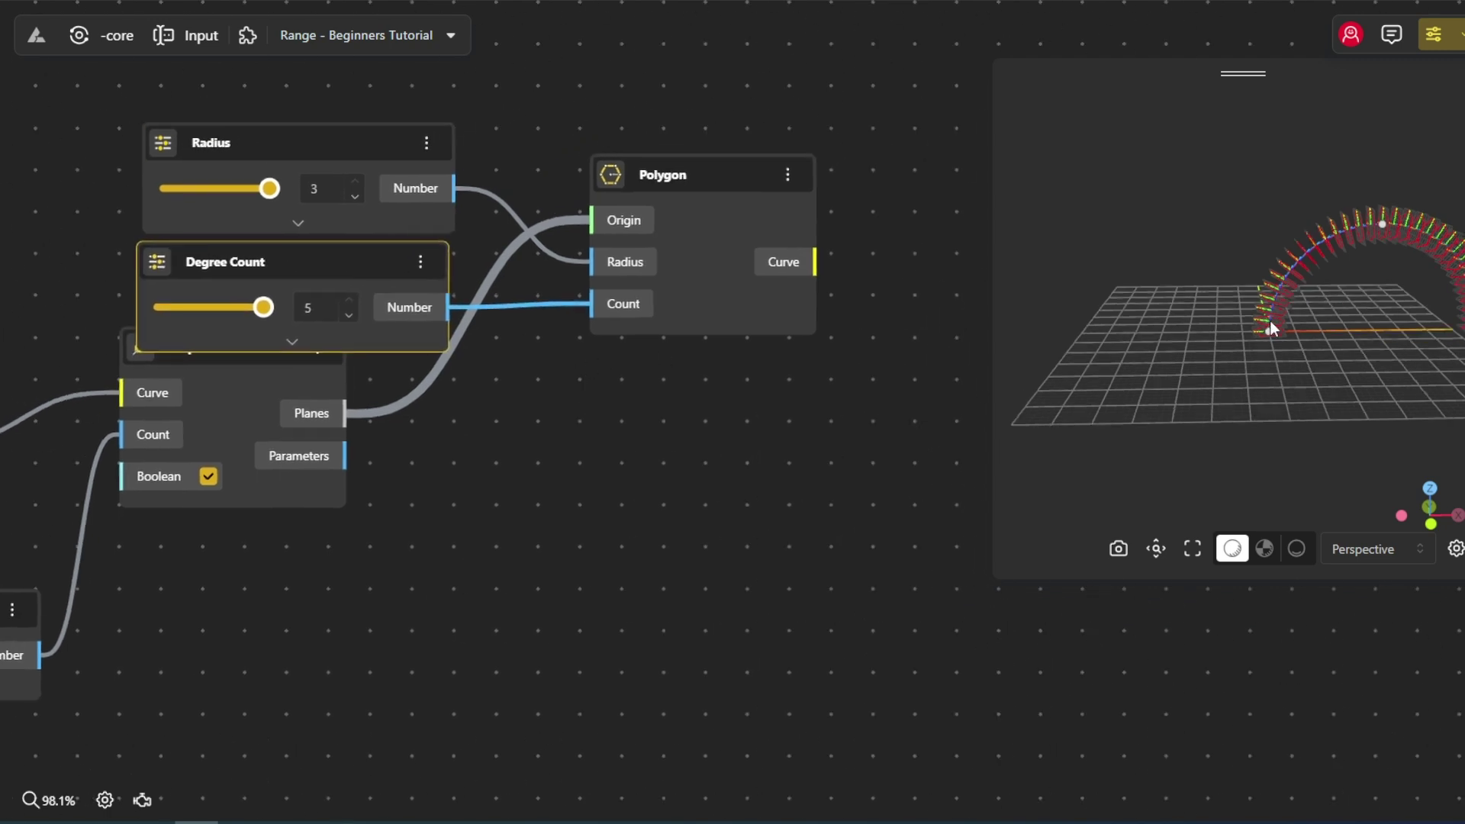
# Add a Rotate node beyond Polygon and connect the Polygon curve to its Geometry input.
pyautogui.doubleClick(759, 461)
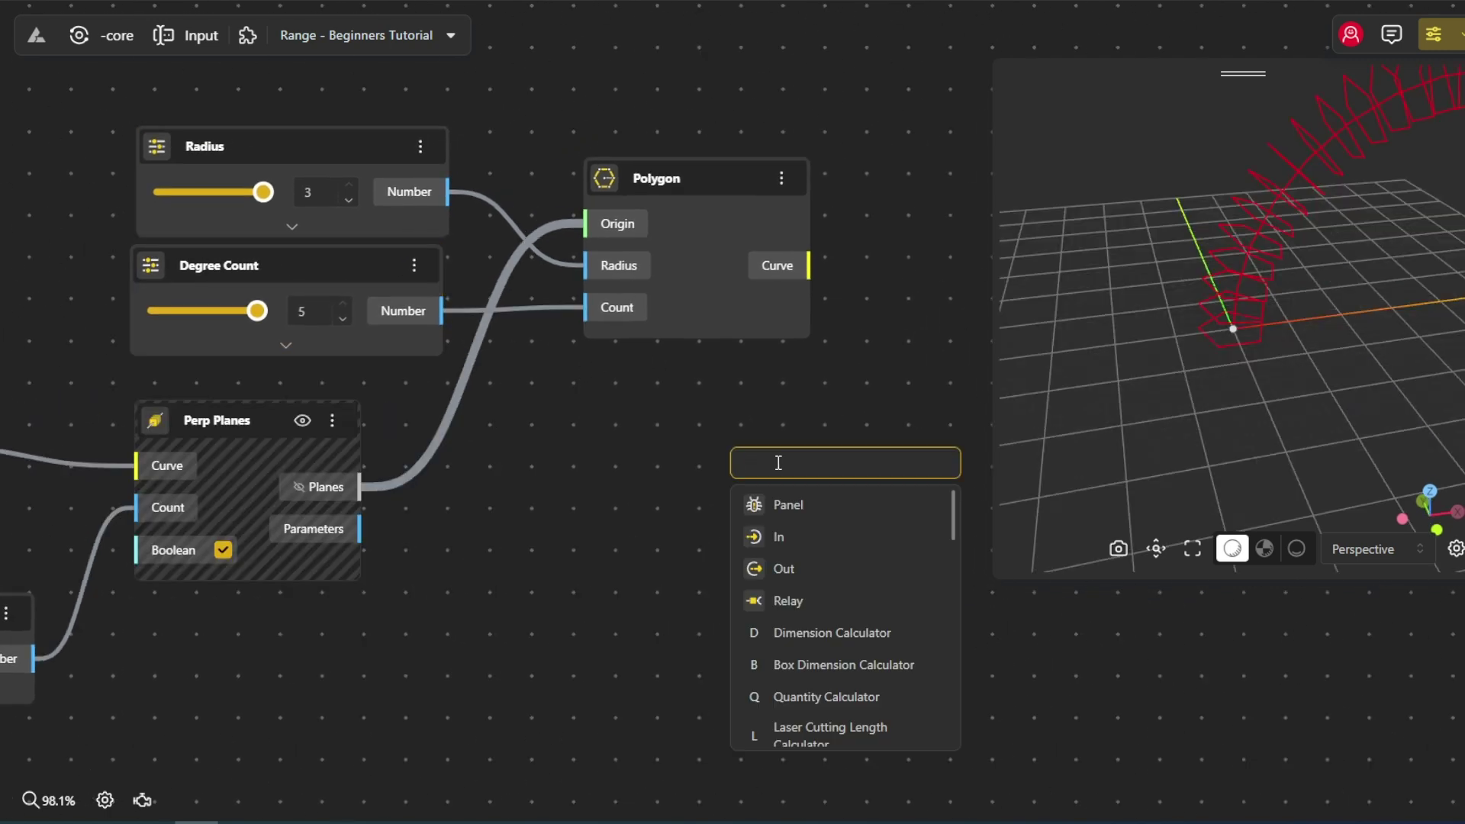
pyautogui.write('rotate')
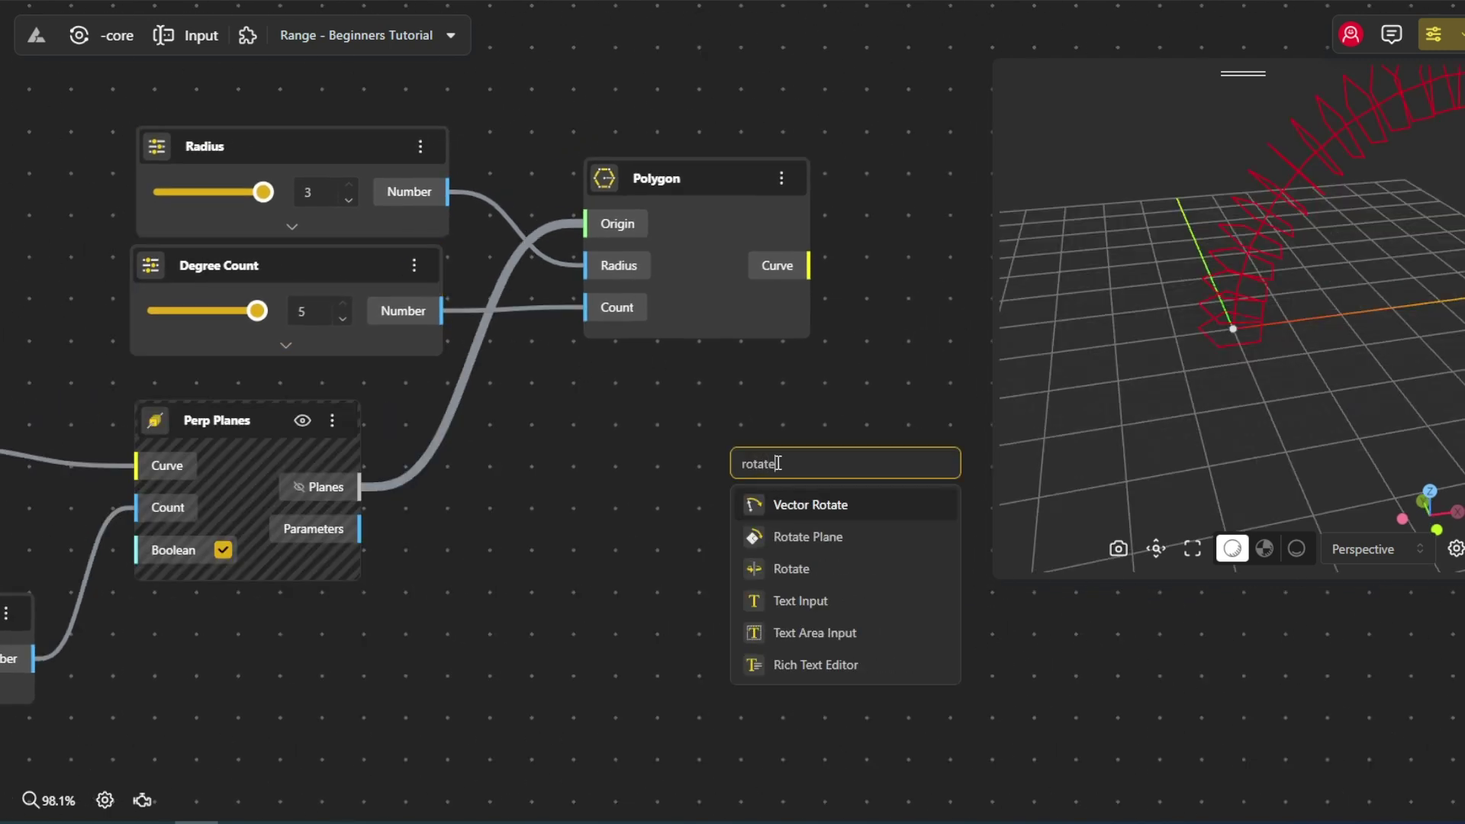
pyautogui.click(794, 568)
pyautogui.scroll(-5, 797, 359)
pyautogui.moveTo(664, 415); pyautogui.dragTo(917, 260)
pyautogui.moveTo(631, 303); pyautogui.dragTo(835, 289)
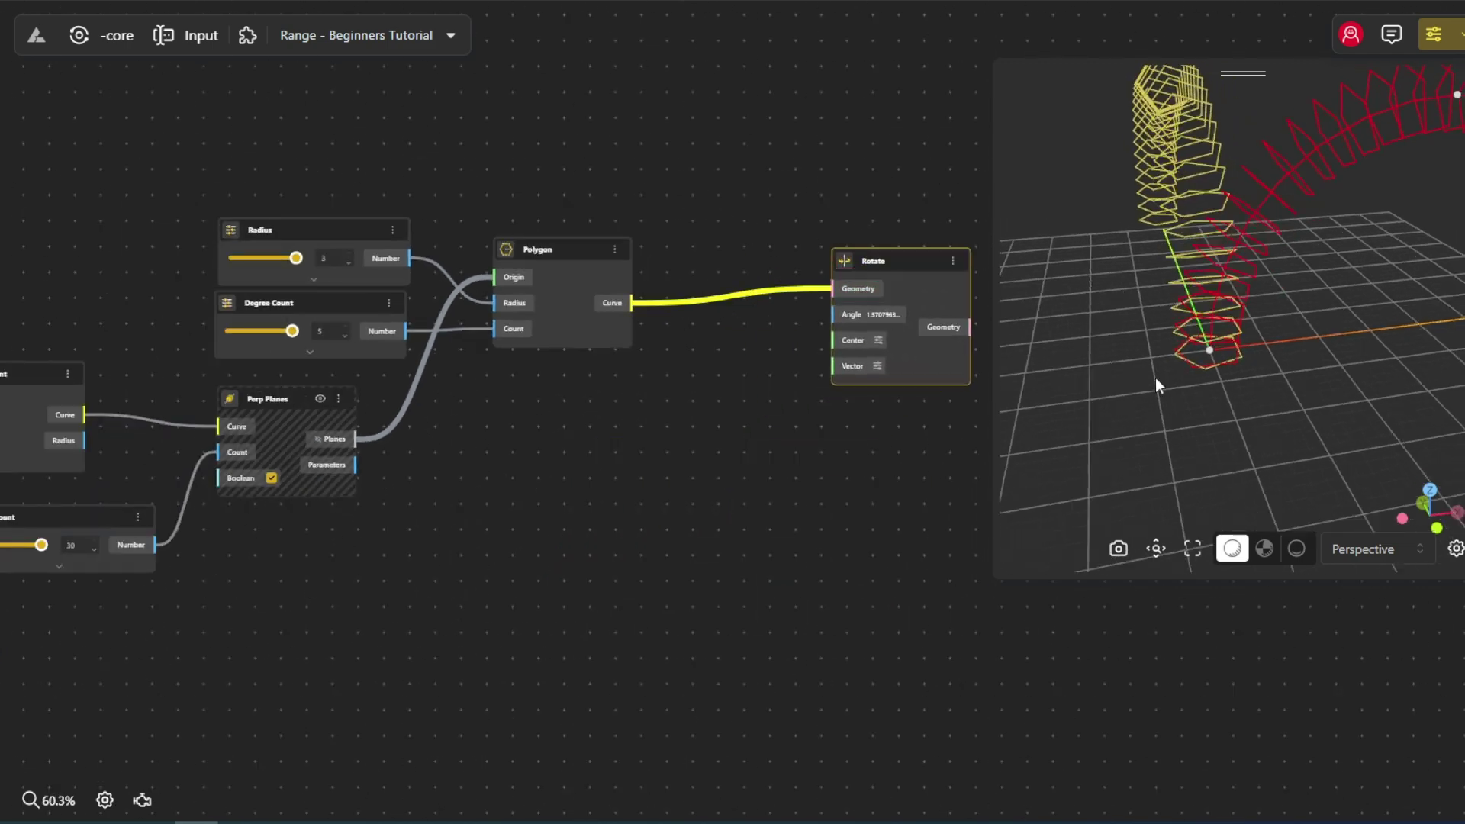
# Add a Centroid node fed by the Polygon curve and connect its Mass output to the Center input of Rotate.
pyautogui.doubleClick(700, 471)
pyautogui.write('cen')
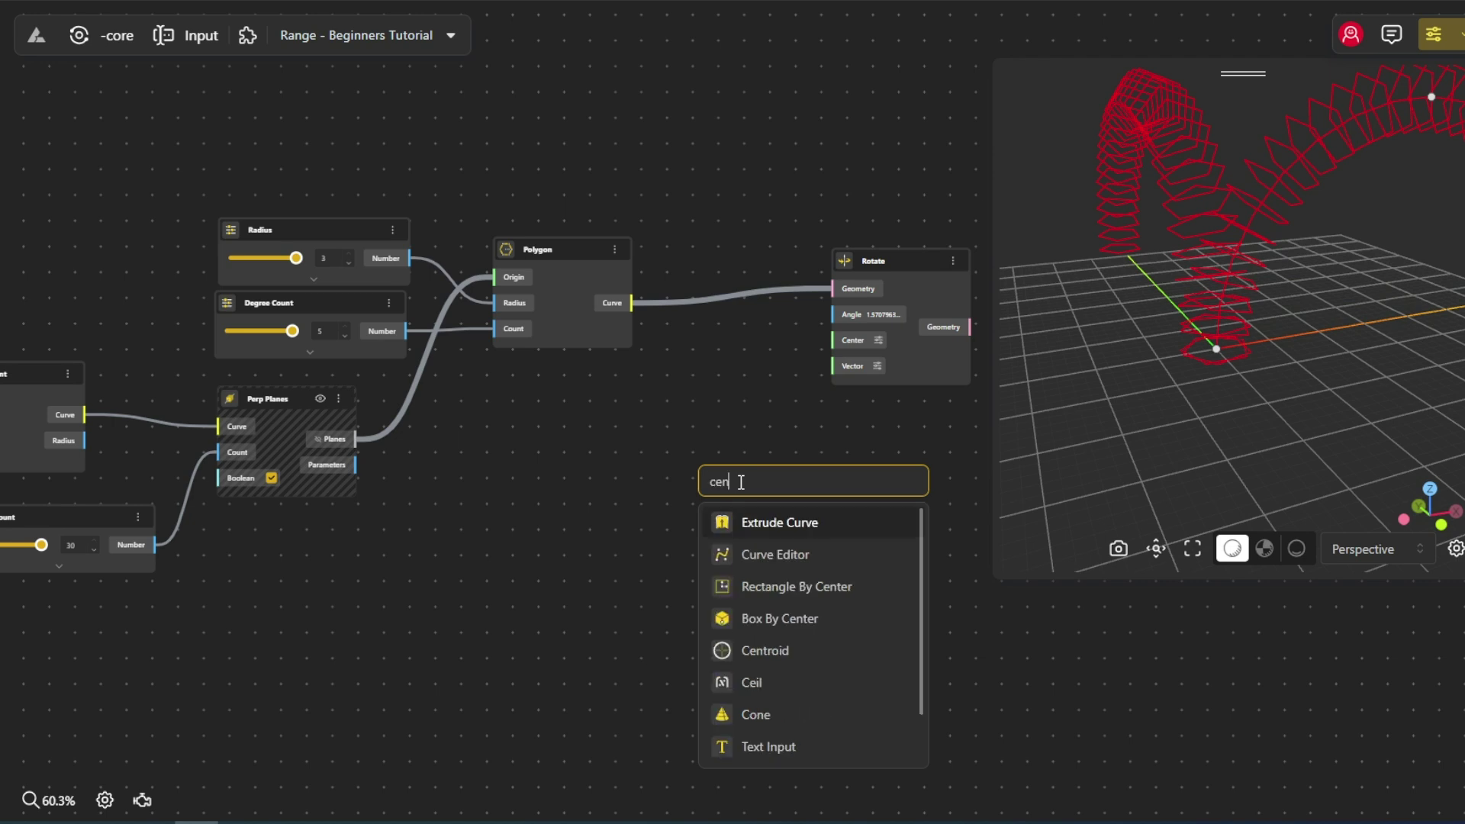
pyautogui.write('tro')
pyautogui.click(766, 519)
pyautogui.moveTo(766, 513); pyautogui.dragTo(728, 408)
pyautogui.scroll(-6, 1252, 365)
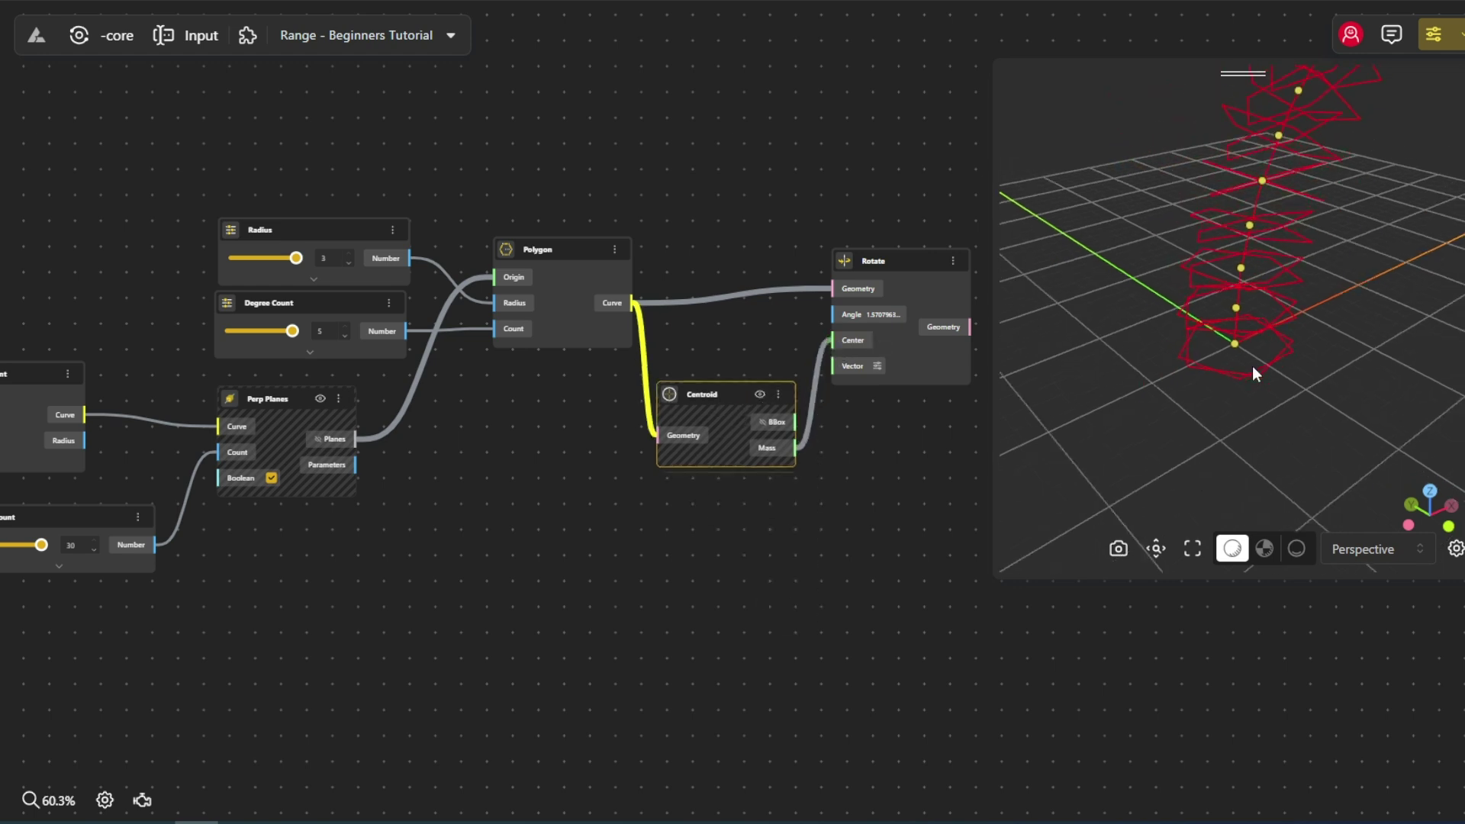
pyautogui.moveTo(1243, 371); pyautogui.dragTo(1187, 367, button='right')
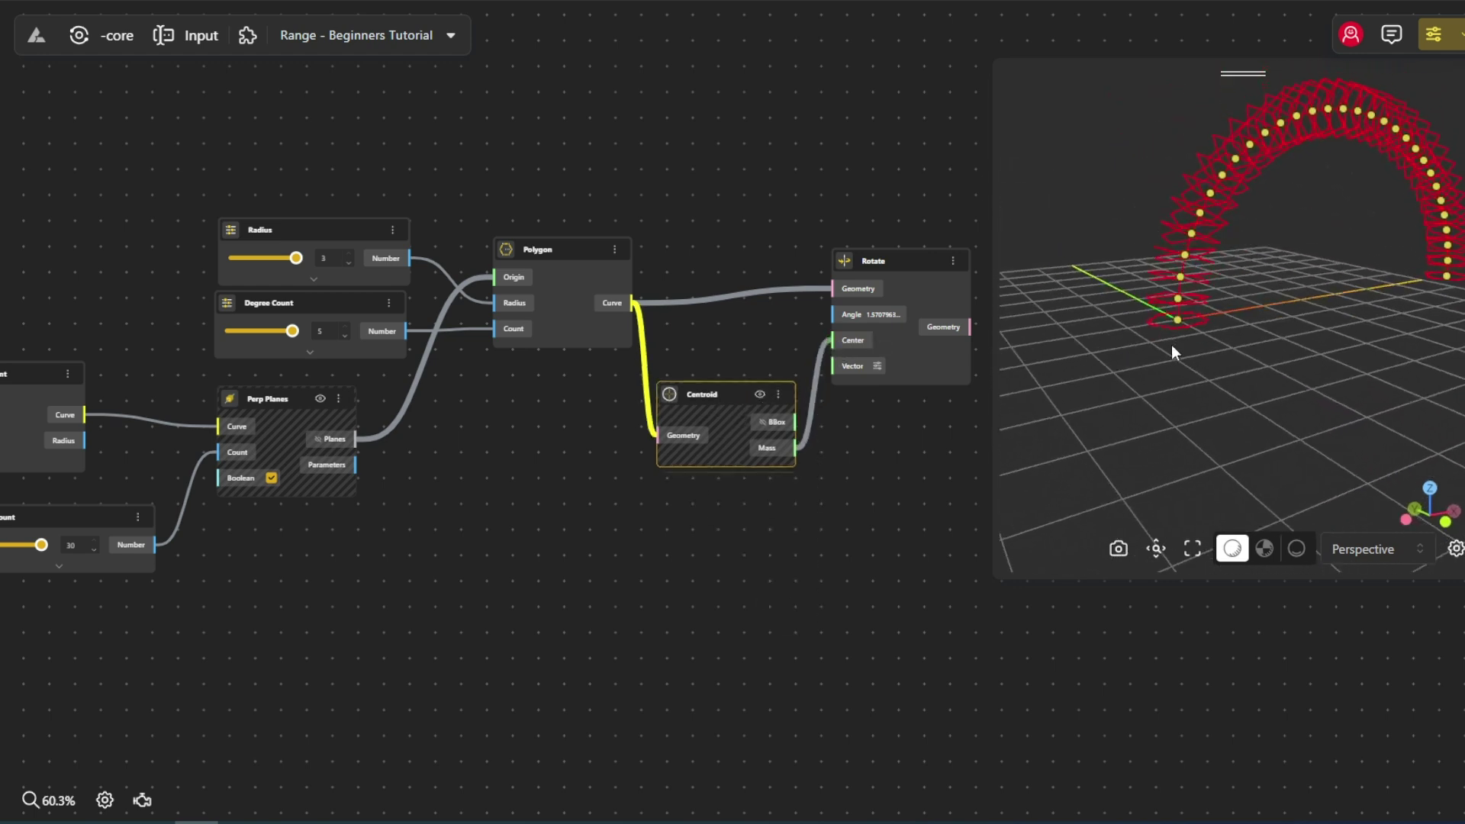
# Add a List Sequence SEC node below the Centroid node.
pyautogui.doubleClick(661, 512)
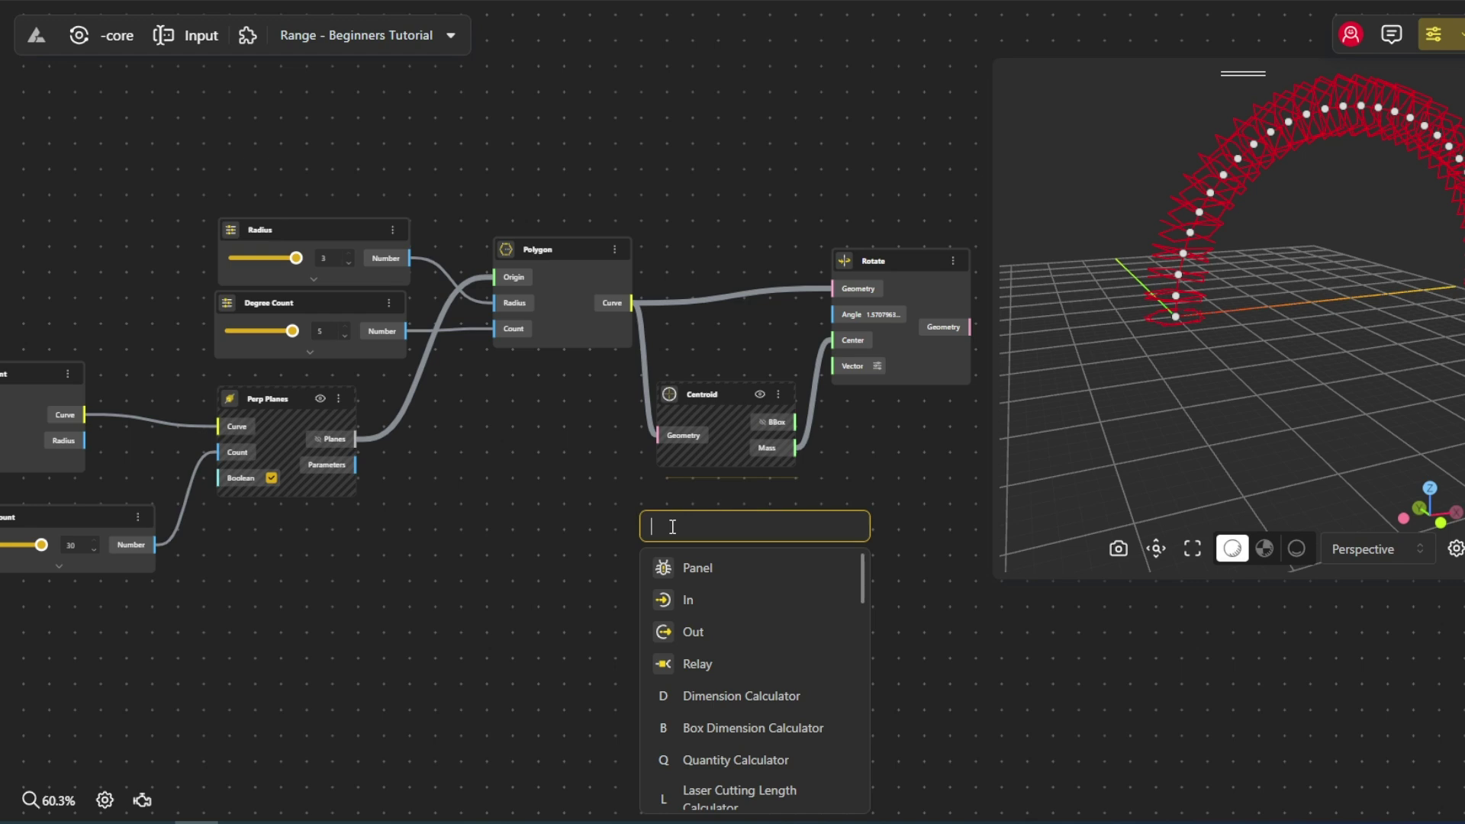
pyautogui.write('list se')
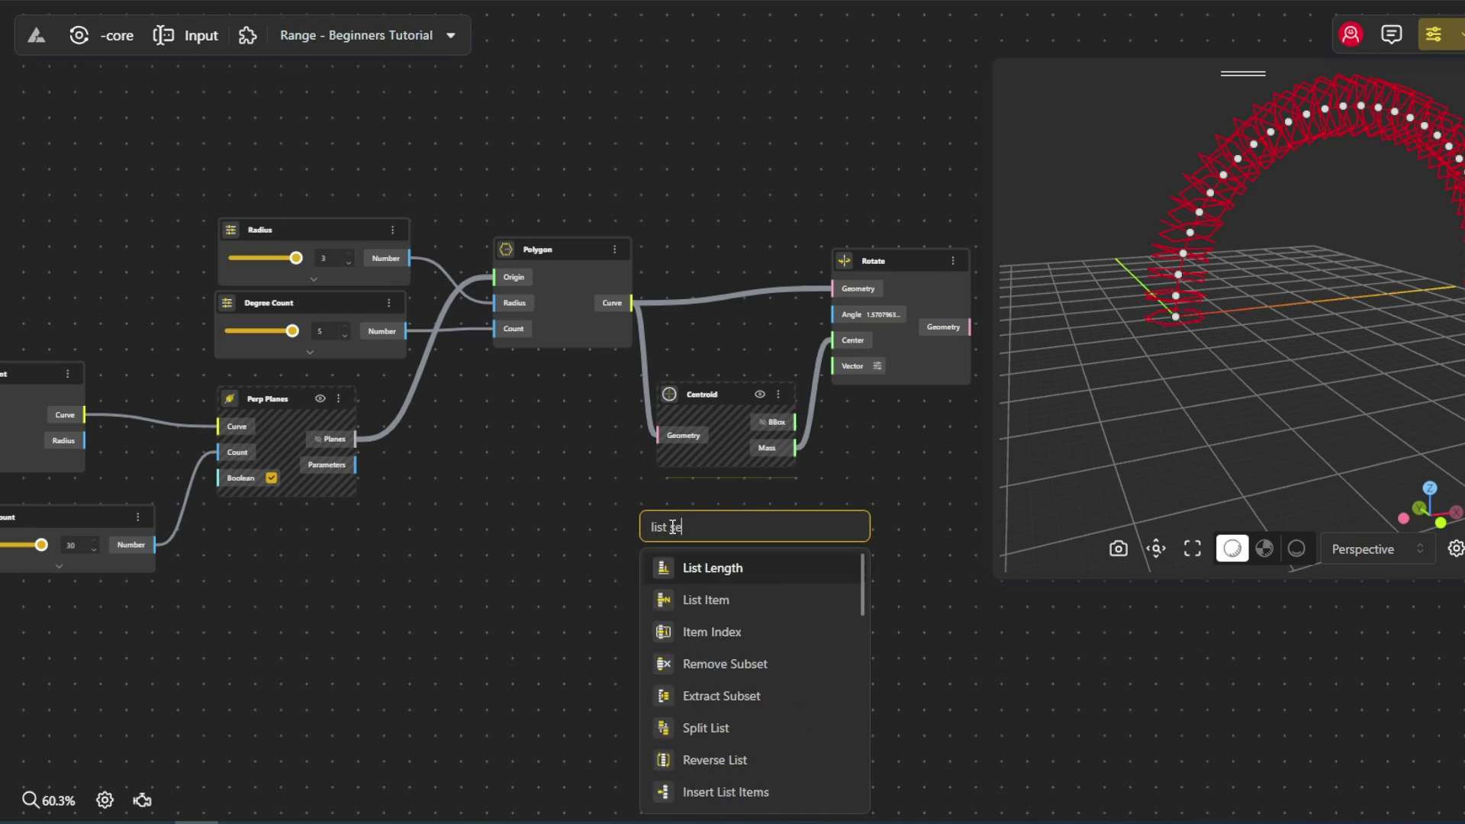
pyautogui.write('cu')
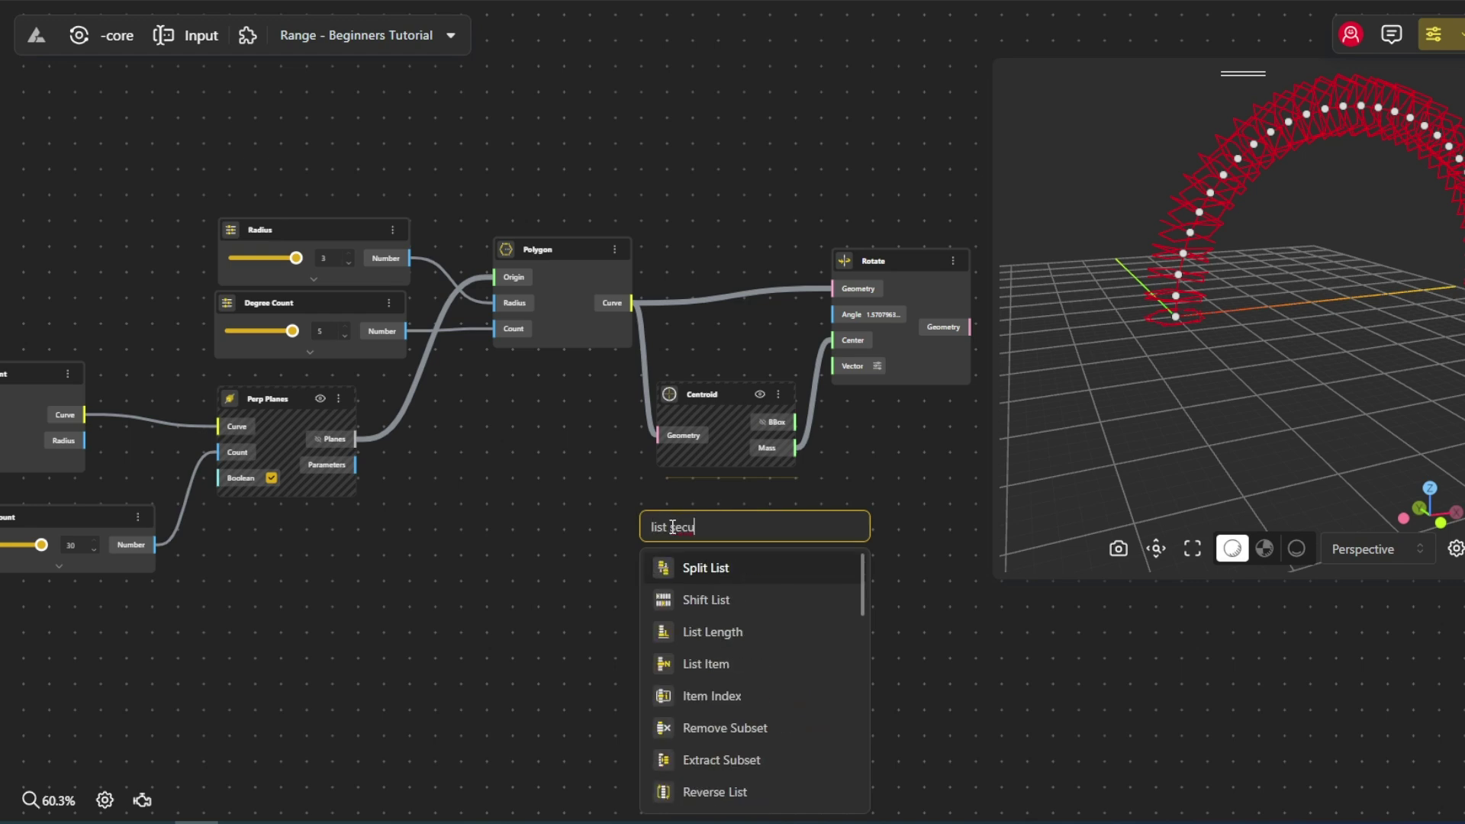
pyautogui.write('ence')
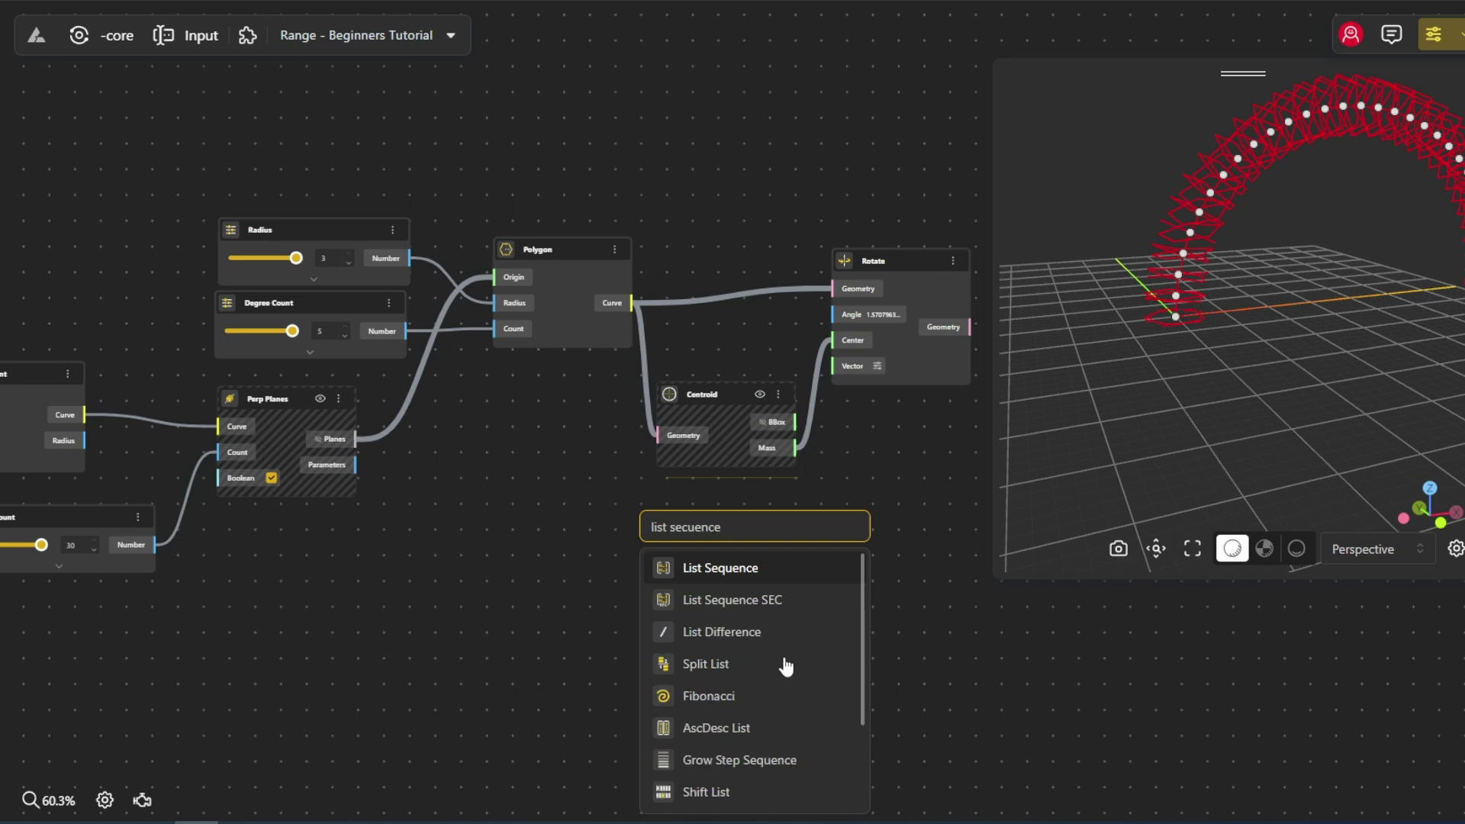
pyautogui.click(755, 601)
pyautogui.moveTo(698, 592); pyautogui.dragTo(677, 583)
pyautogui.moveTo(581, 699); pyautogui.dragTo(747, 634, button='right')
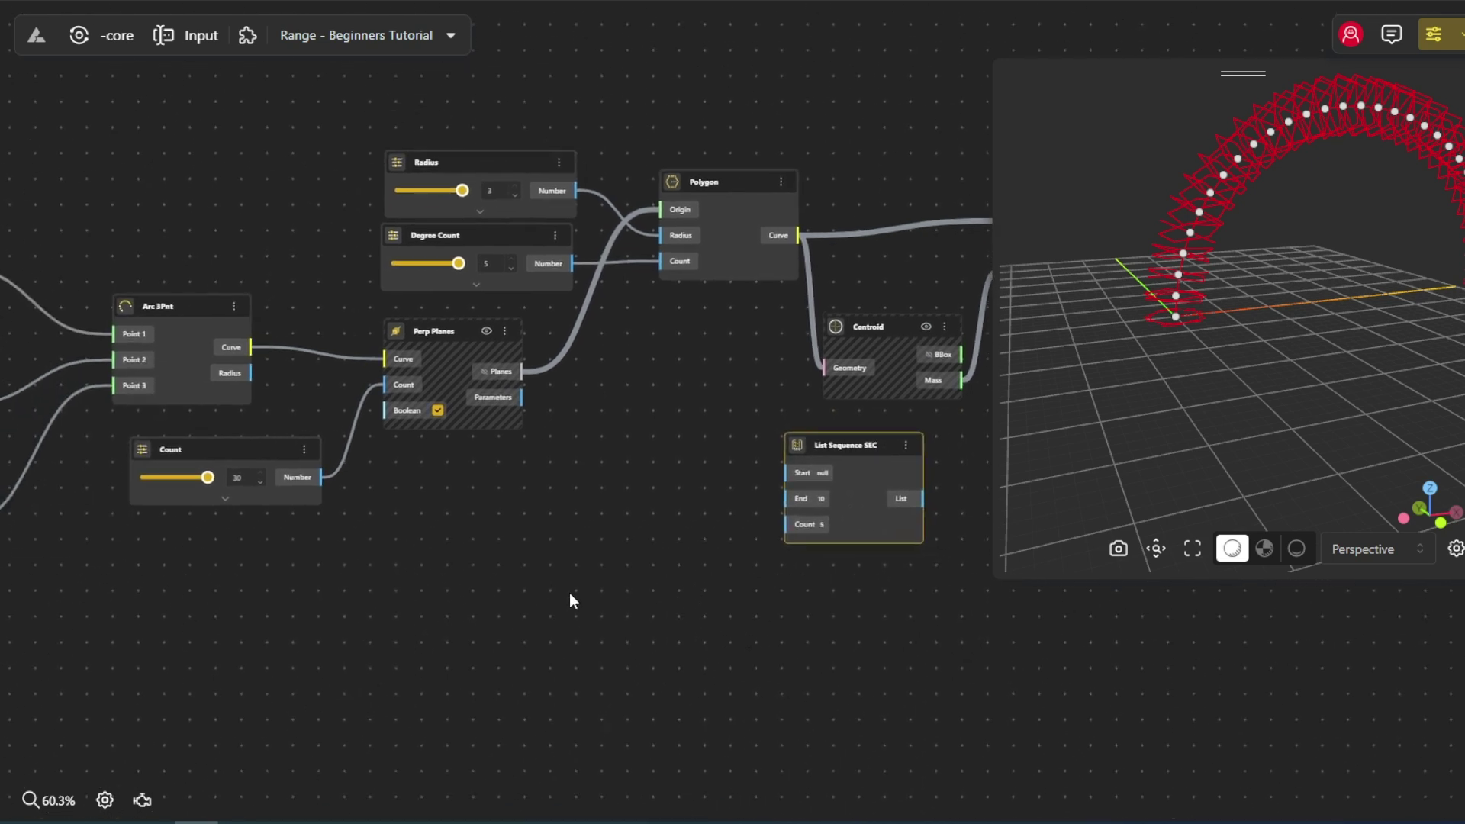
# Add a DegToRad node below the Perp Planes node.
pyautogui.doubleClick(530, 562)
pyautogui.write('de')
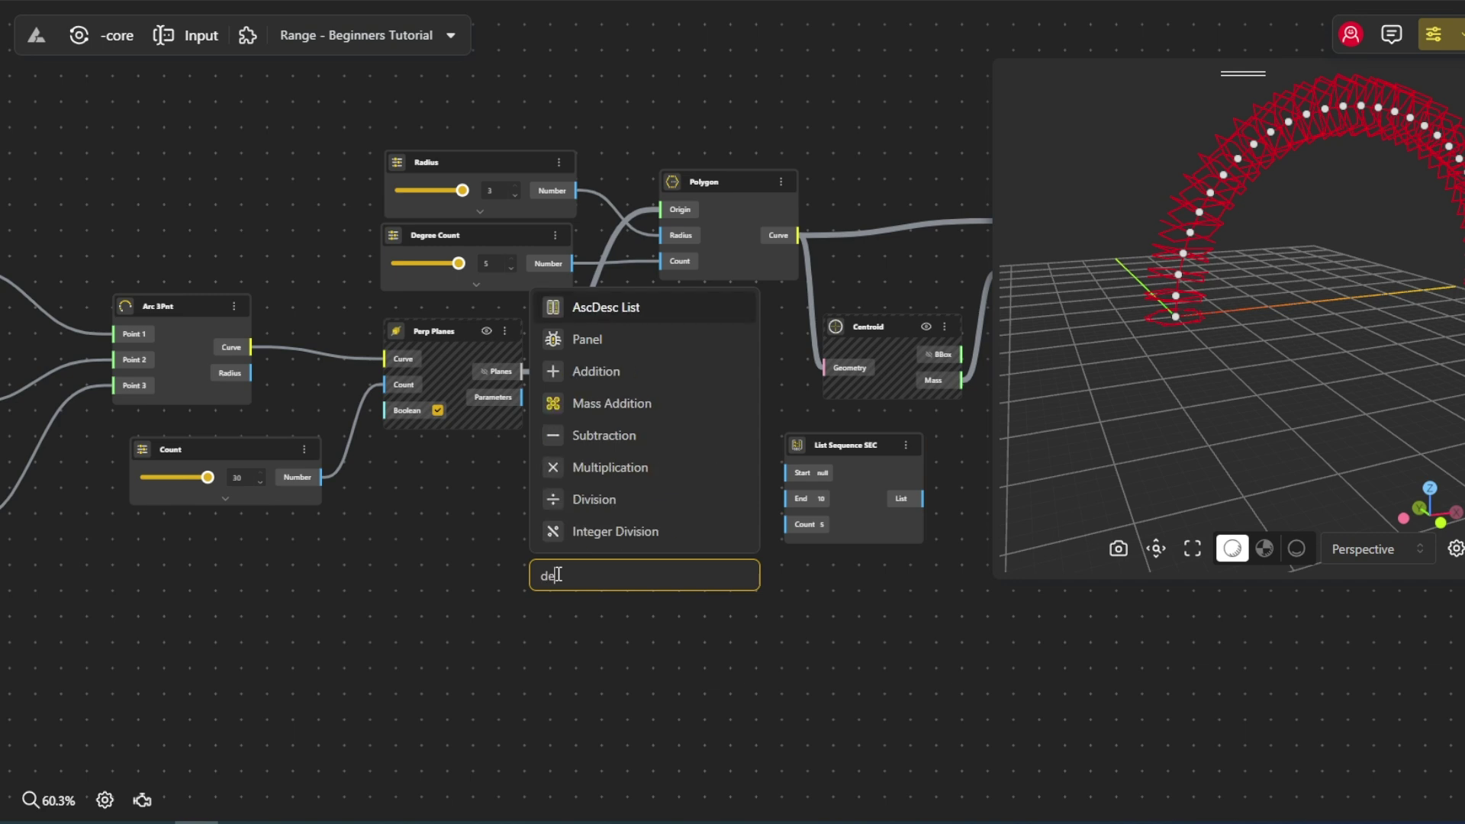
pyautogui.write('gto')
pyautogui.click(561, 631)
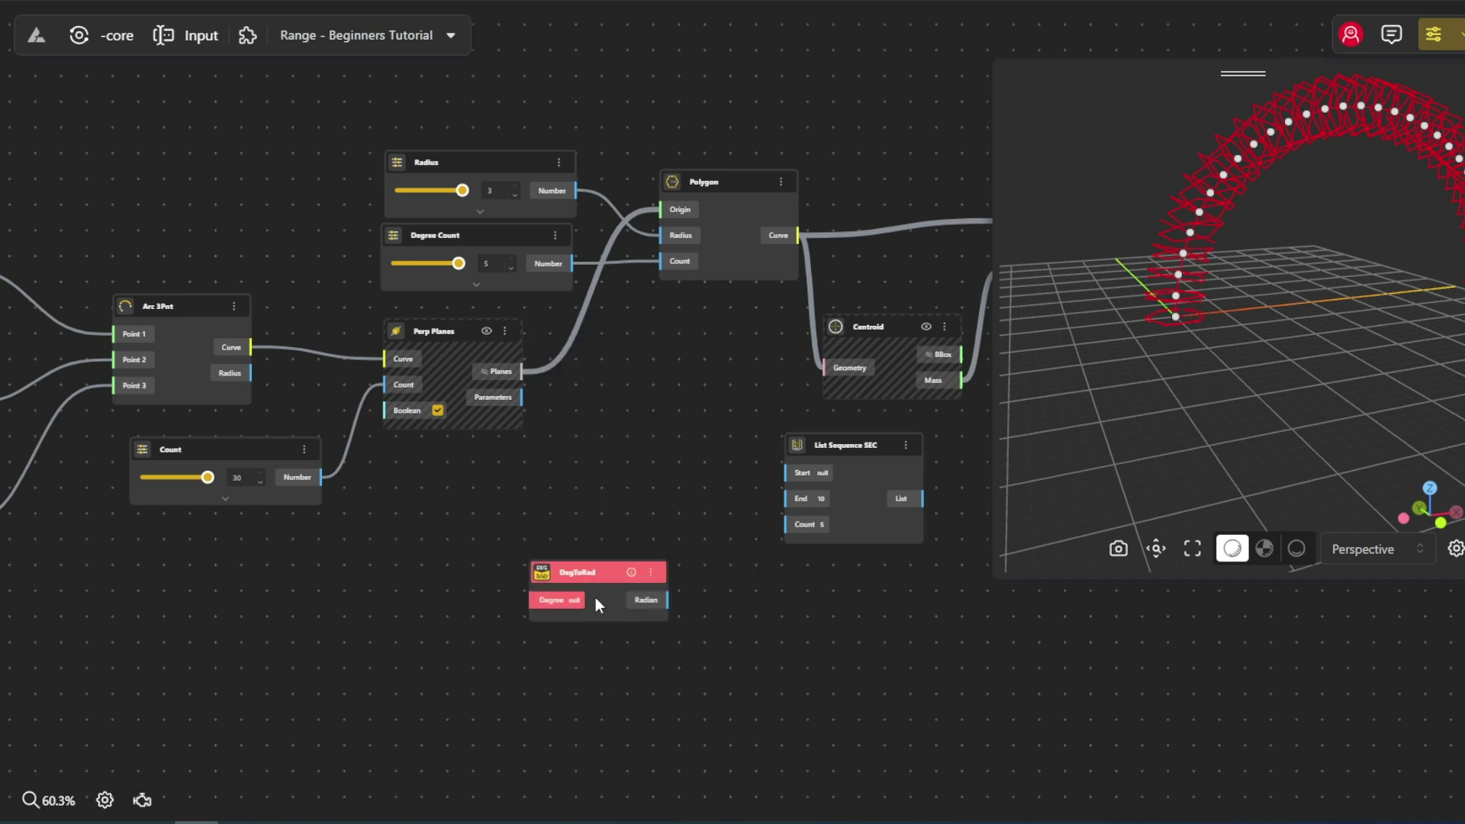
# Add a Range Input node with the value 360 beside DegToRad and set its maximum to 360.
pyautogui.doubleClick(405, 608)
pyautogui.write('360')
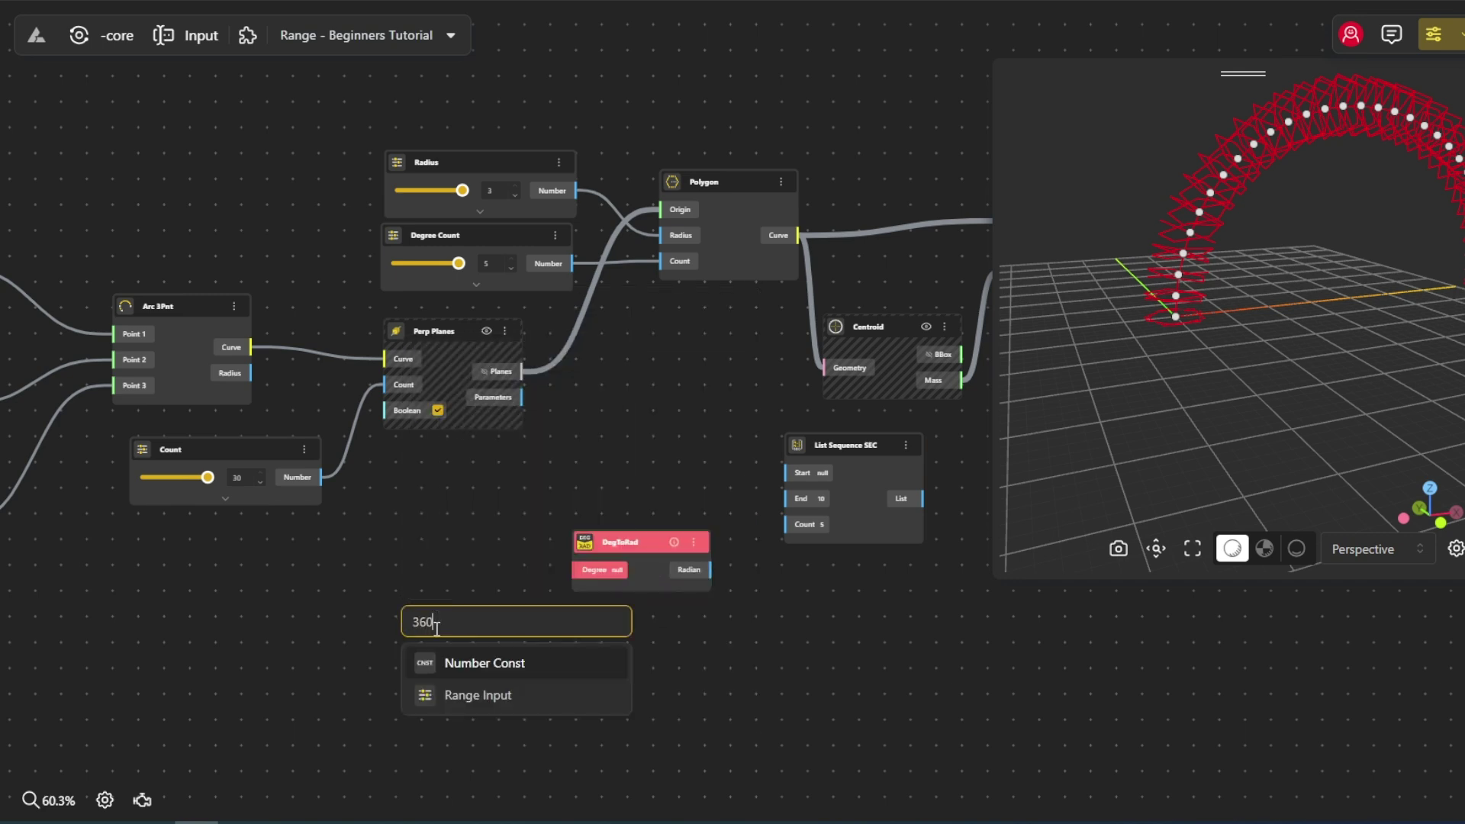
pyautogui.click(458, 697)
pyautogui.click(397, 648)
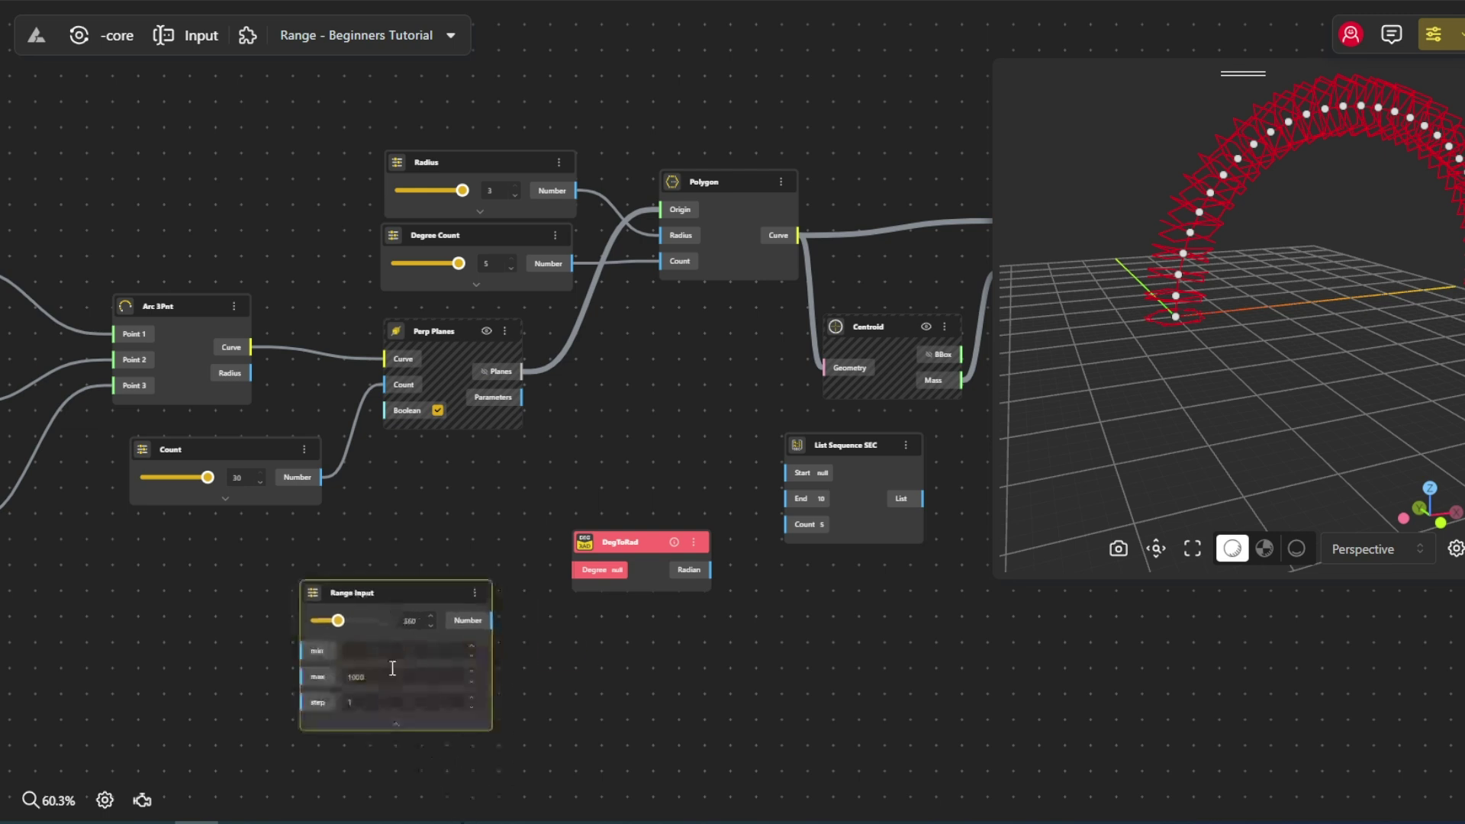
pyautogui.doubleClick(399, 675)
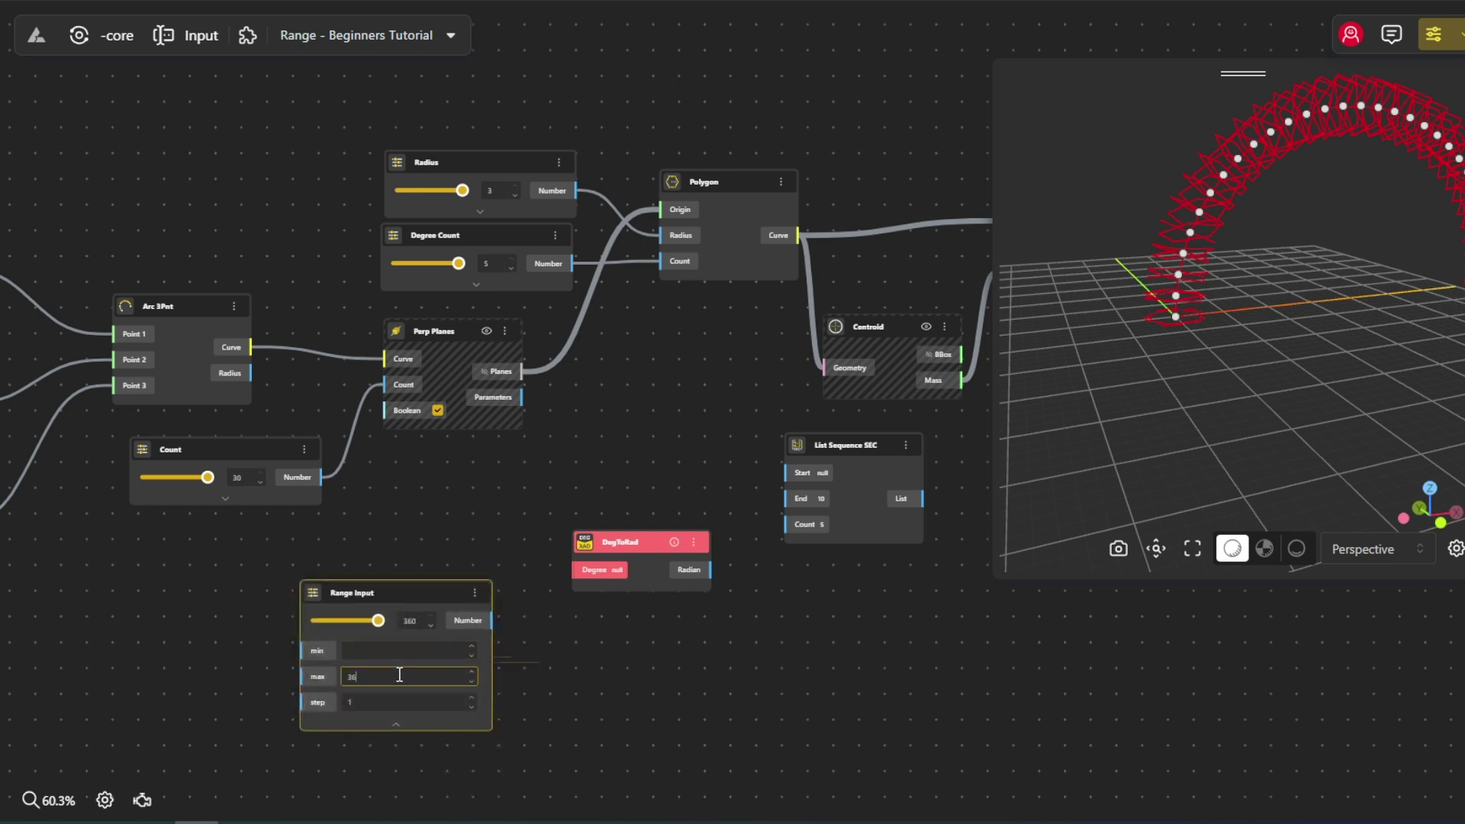
# Set the 360 slider's minimum to 270 and connect its Number output to the Degree input of DegToRad.
pyautogui.click(398, 648)
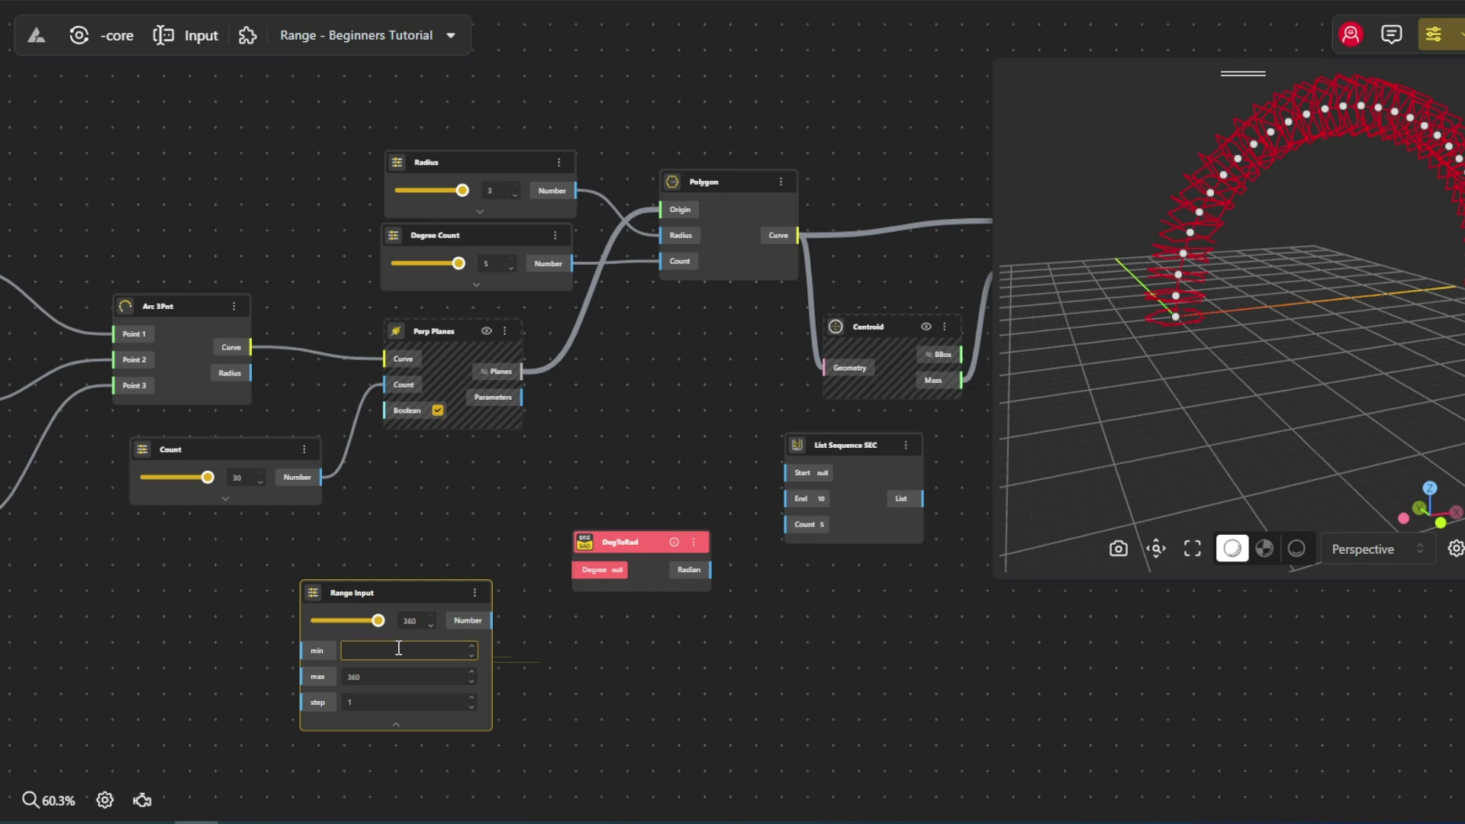
pyautogui.click(406, 557)
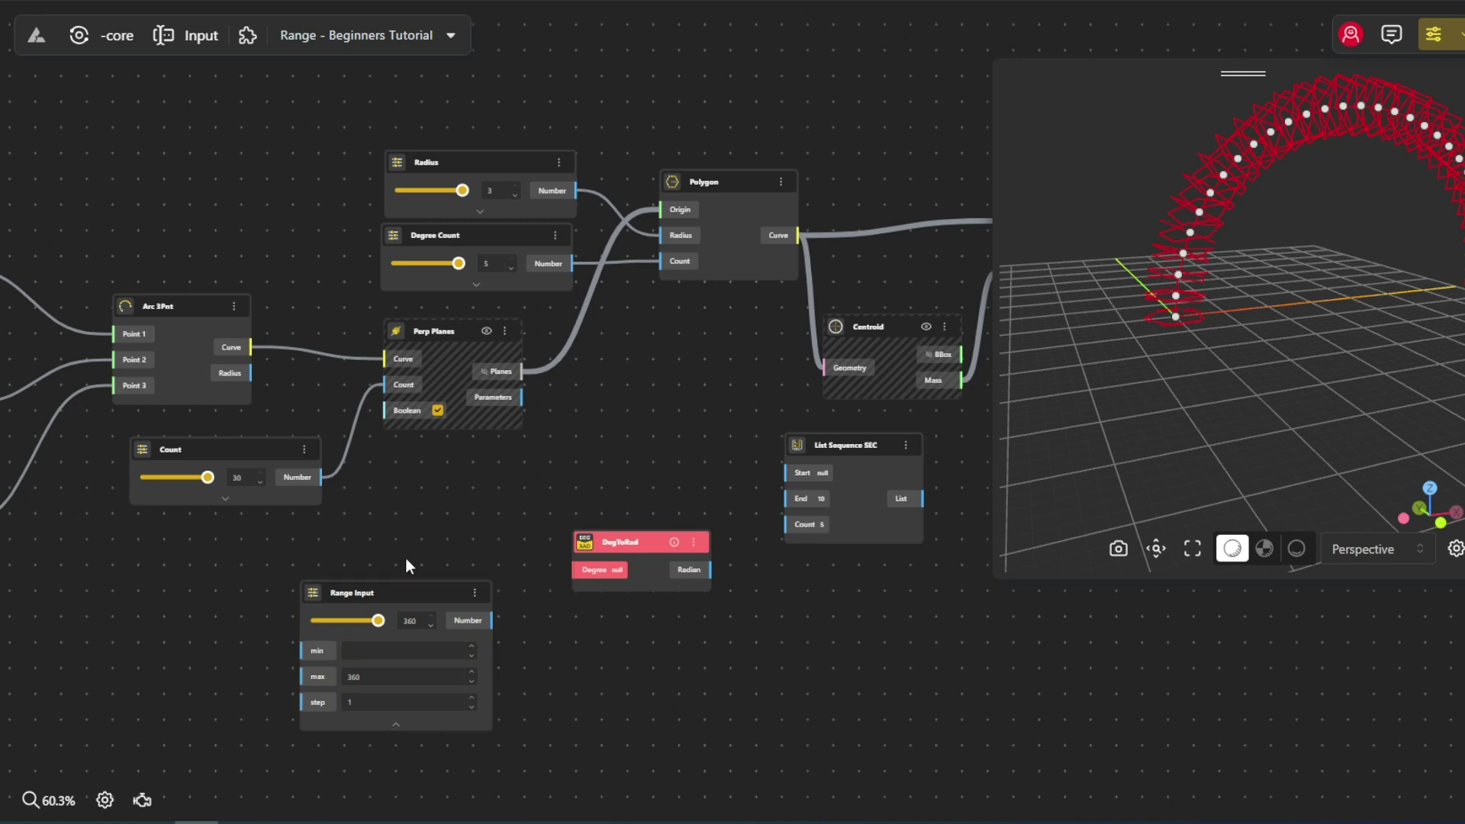
pyautogui.click(408, 648)
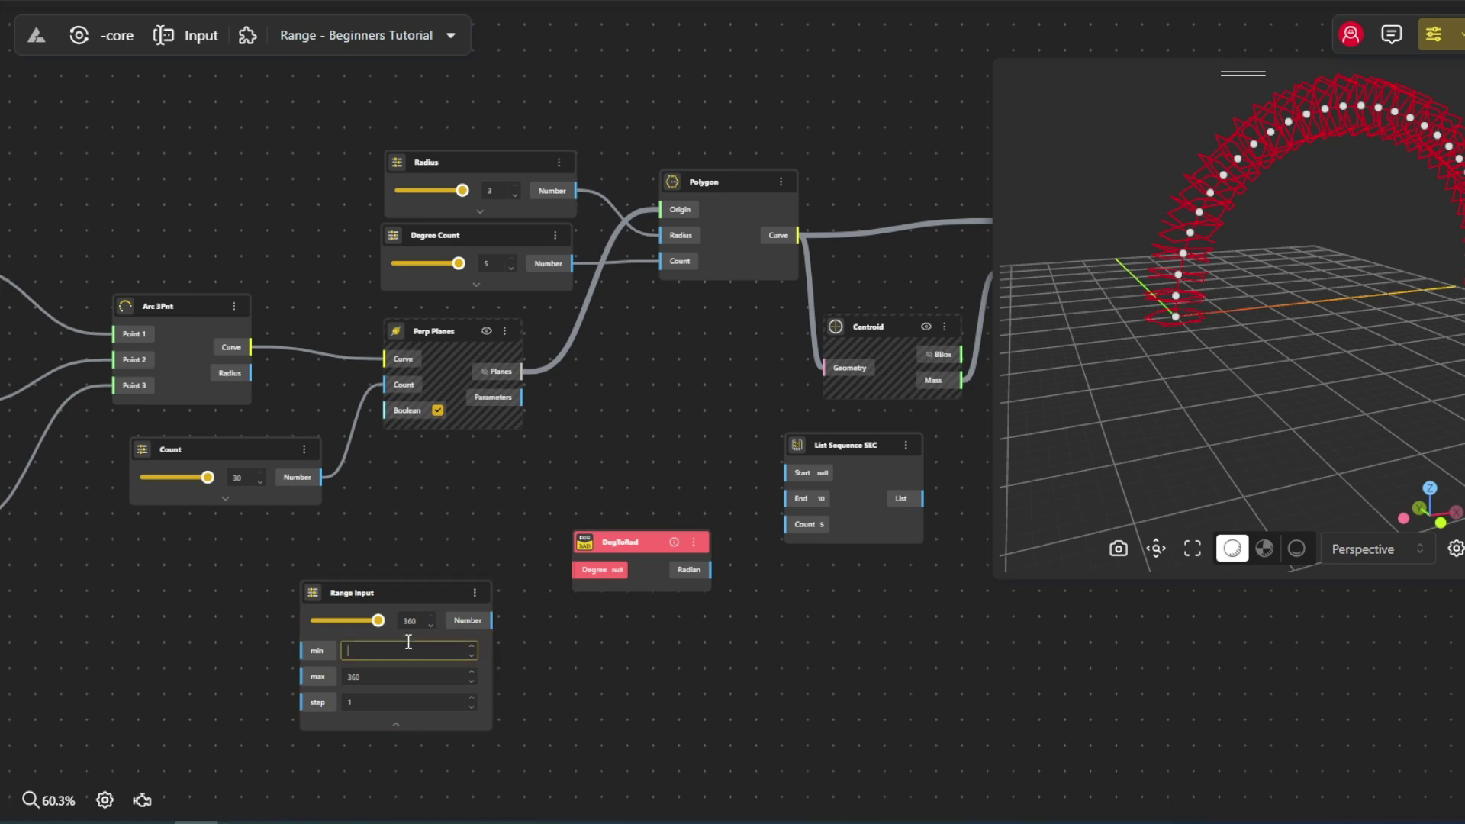
pyautogui.write('270')
pyautogui.click(409, 725)
pyautogui.moveTo(492, 620); pyautogui.dragTo(599, 570)
# Add a Subtraction node with the value 1 below Perp Planes and feed the Count slider into its Minuend.
pyautogui.doubleClick(545, 473)
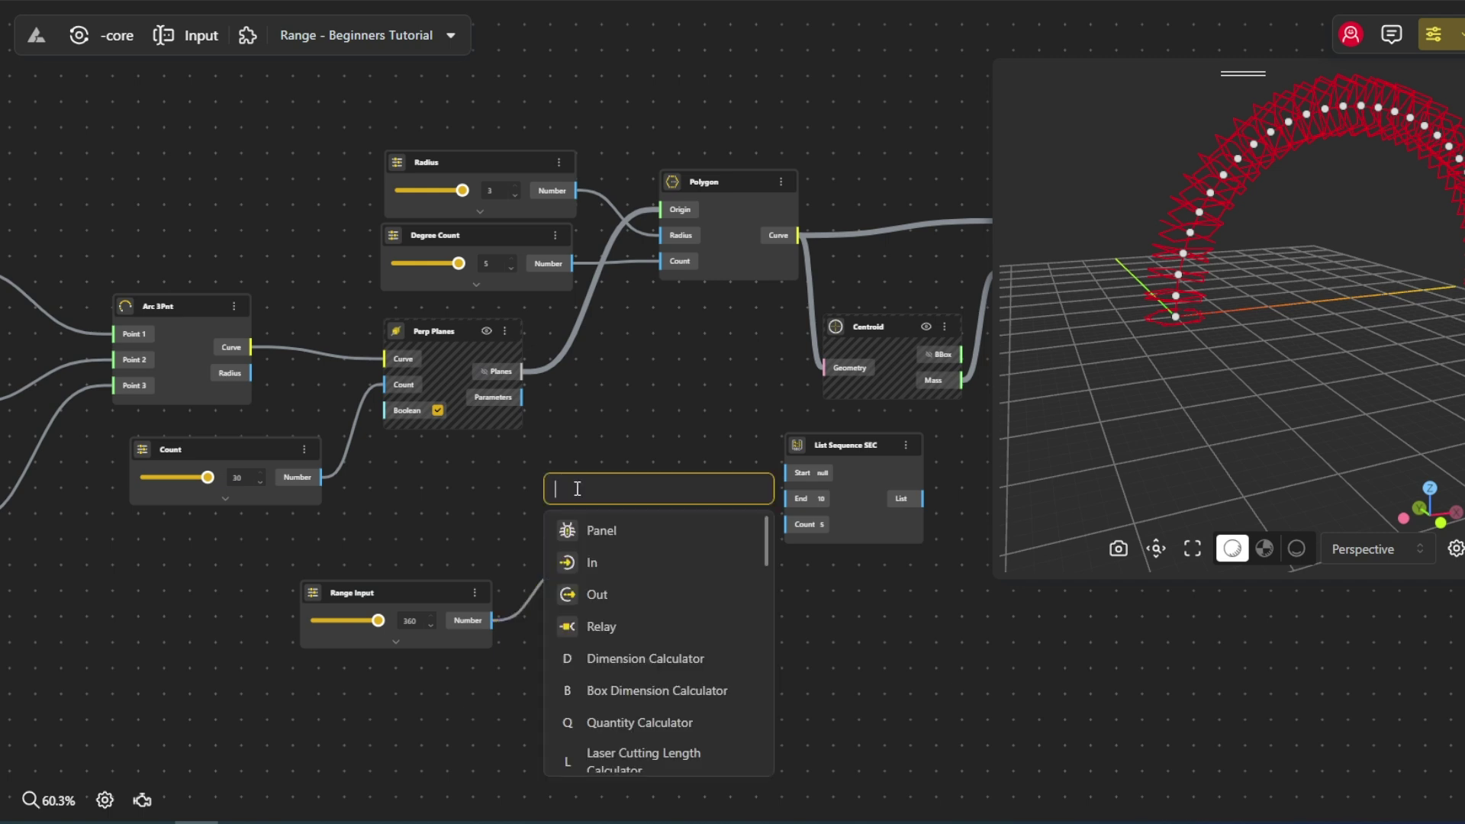
pyautogui.write('-1')
pyautogui.click(677, 536)
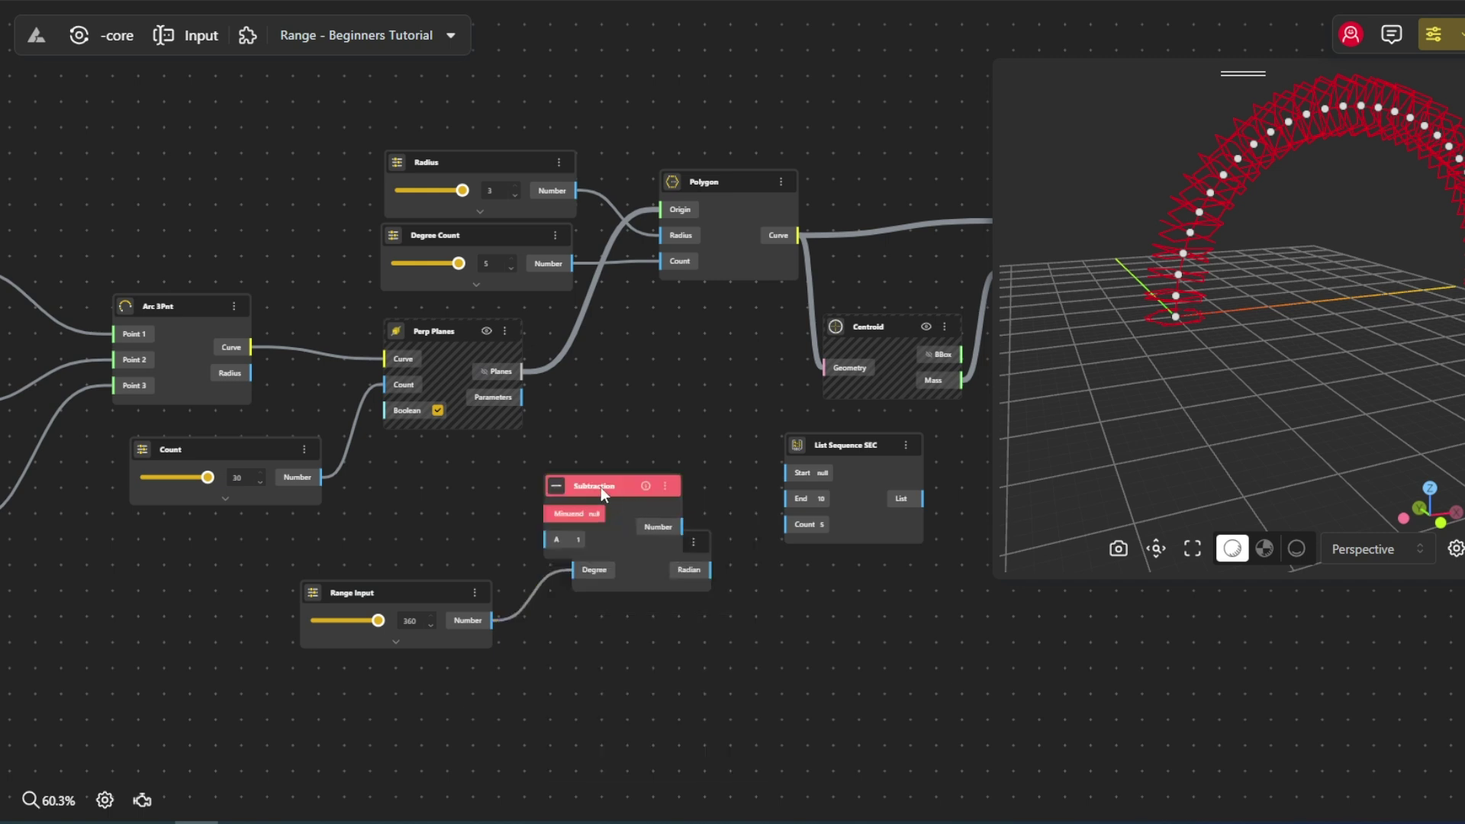
pyautogui.moveTo(601, 490); pyautogui.dragTo(441, 493)
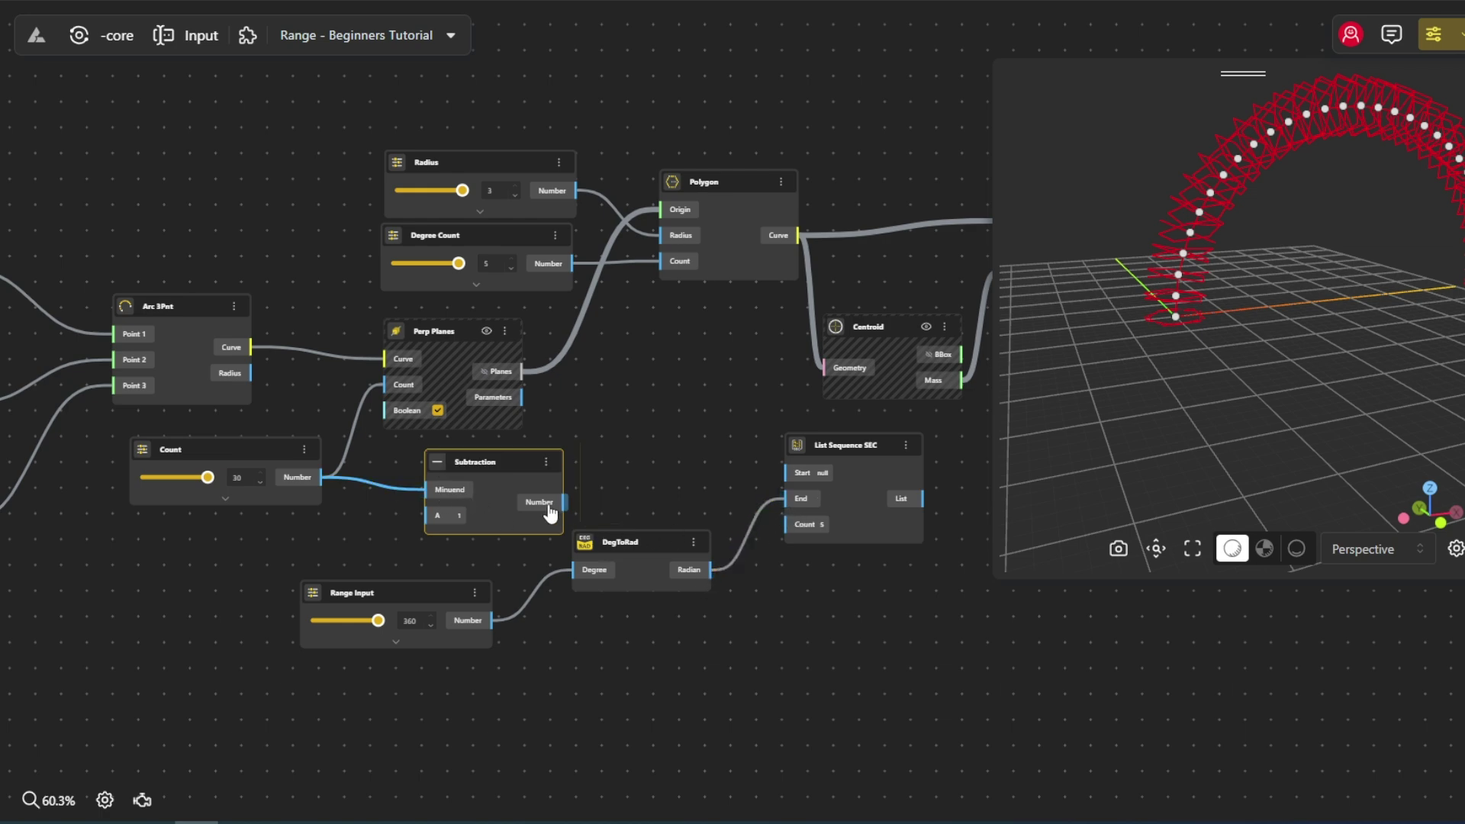
# Wire List Sequence SEC with DegToRad's Radian as End and Subtraction's Number as Count, and connect its List to Rotate's Angle.
pyautogui.moveTo(774, 513); pyautogui.dragTo(789, 524)
pyautogui.hscroll(5, 674, 616)
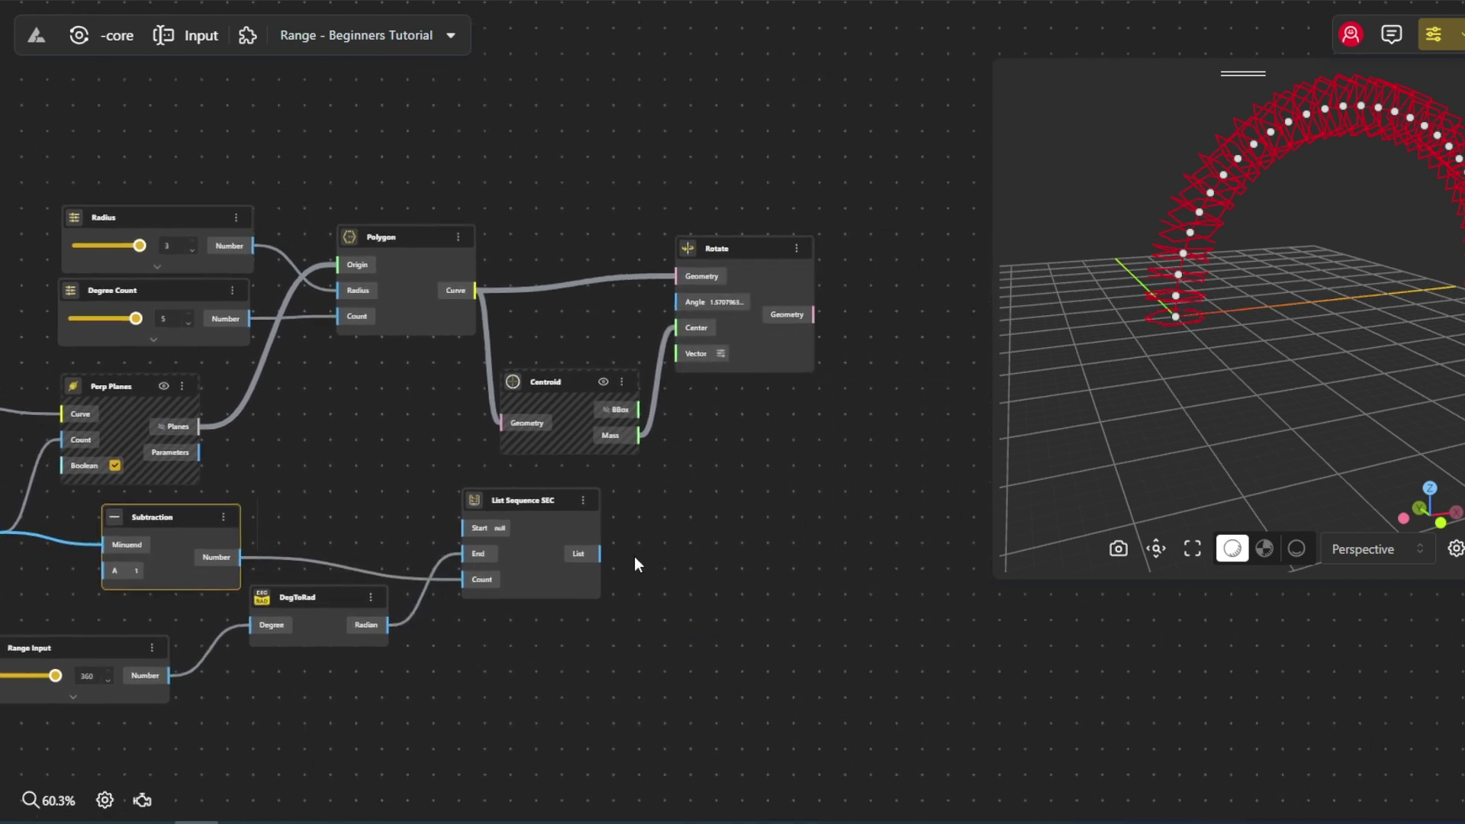
pyautogui.moveTo(682, 413); pyautogui.dragTo(677, 302)
# Edit the Rotate node's axis vector and hide the Polygon node's preview.
pyautogui.click(720, 354)
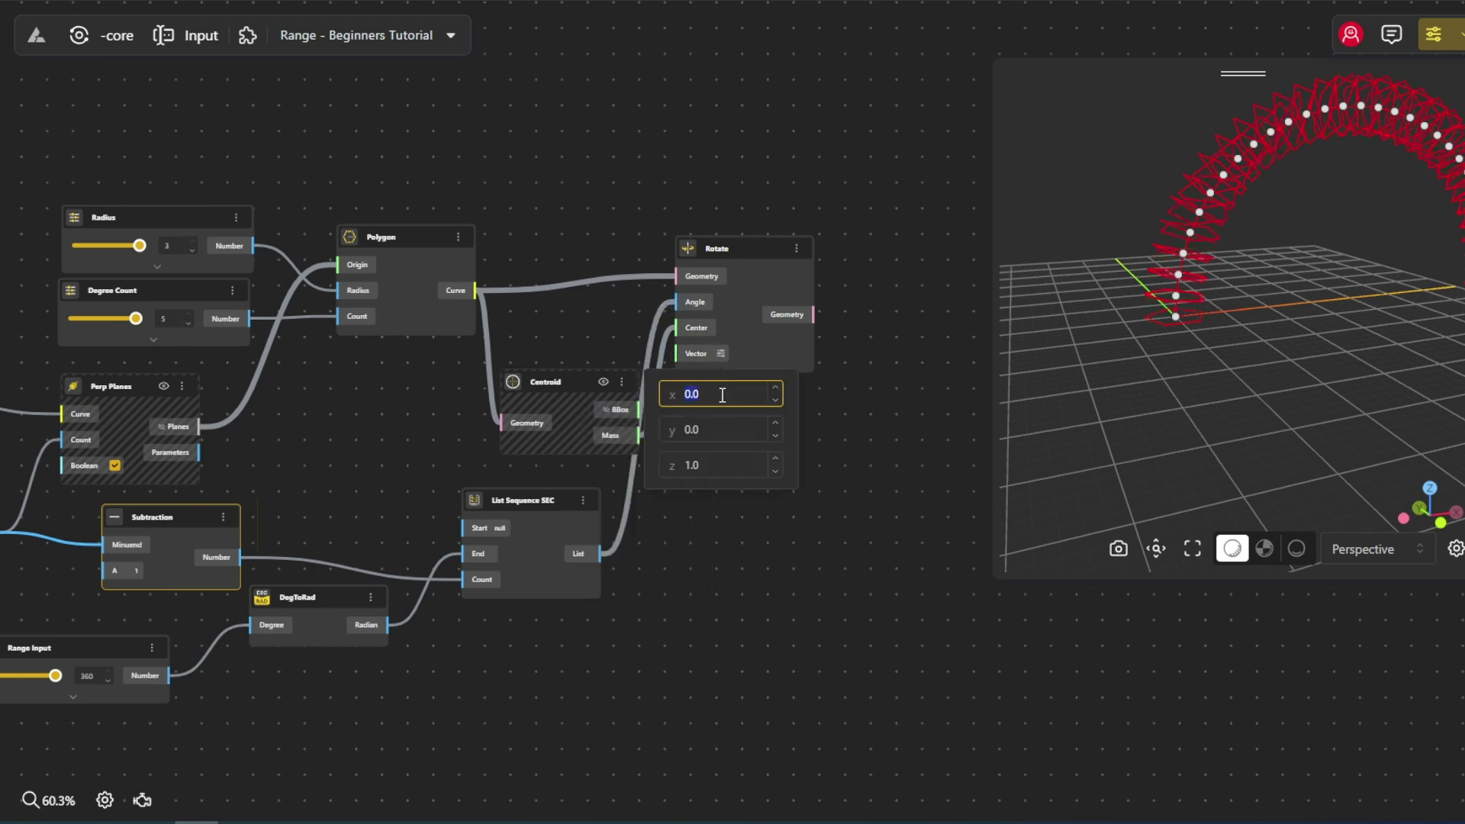
pyautogui.click(733, 470)
pyautogui.click(747, 542)
pyautogui.moveTo(1373, 421); pyautogui.dragTo(1341, 421)
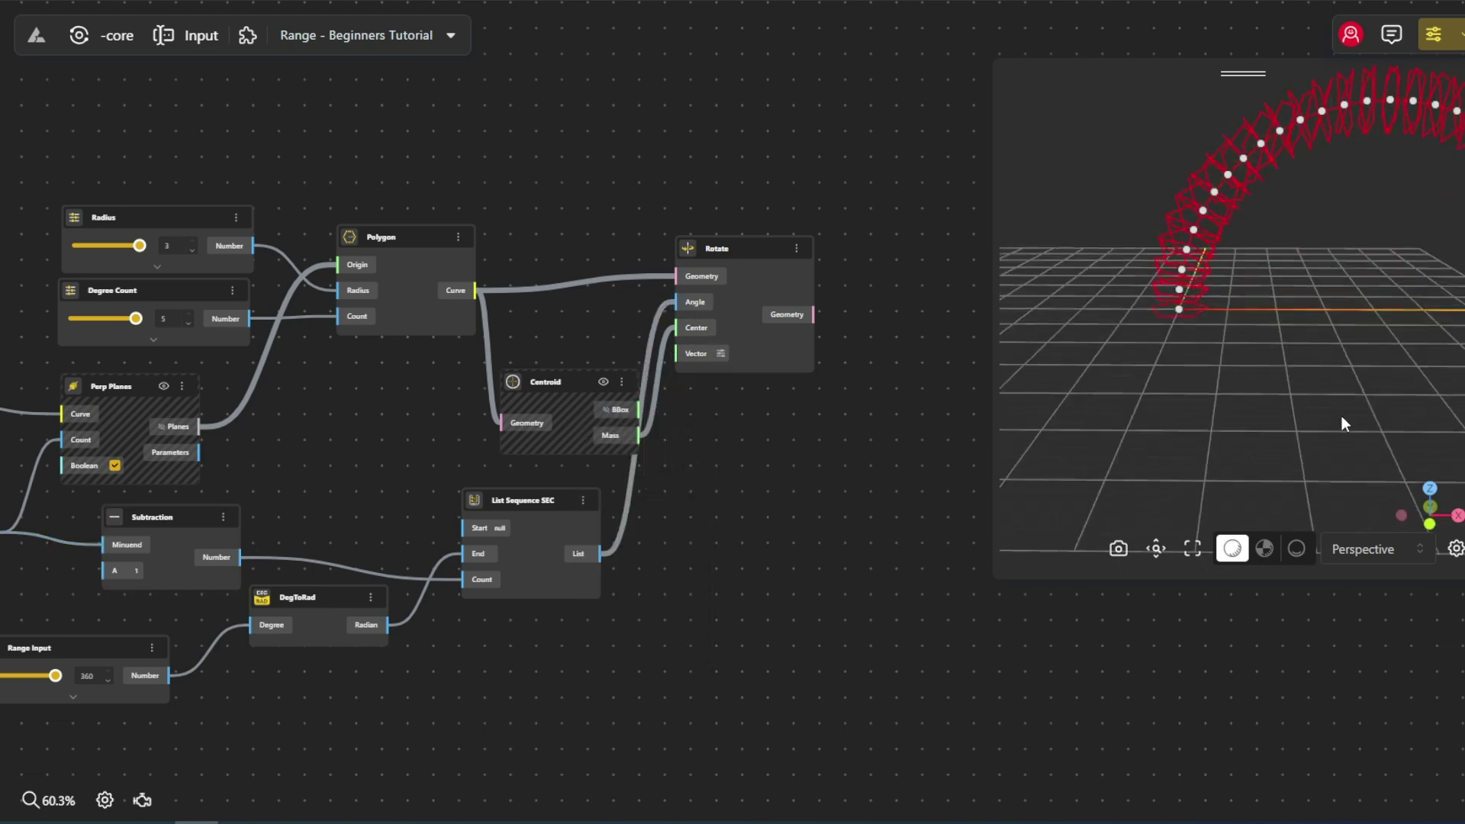
pyautogui.moveTo(1340, 421); pyautogui.dragTo(1304, 425)
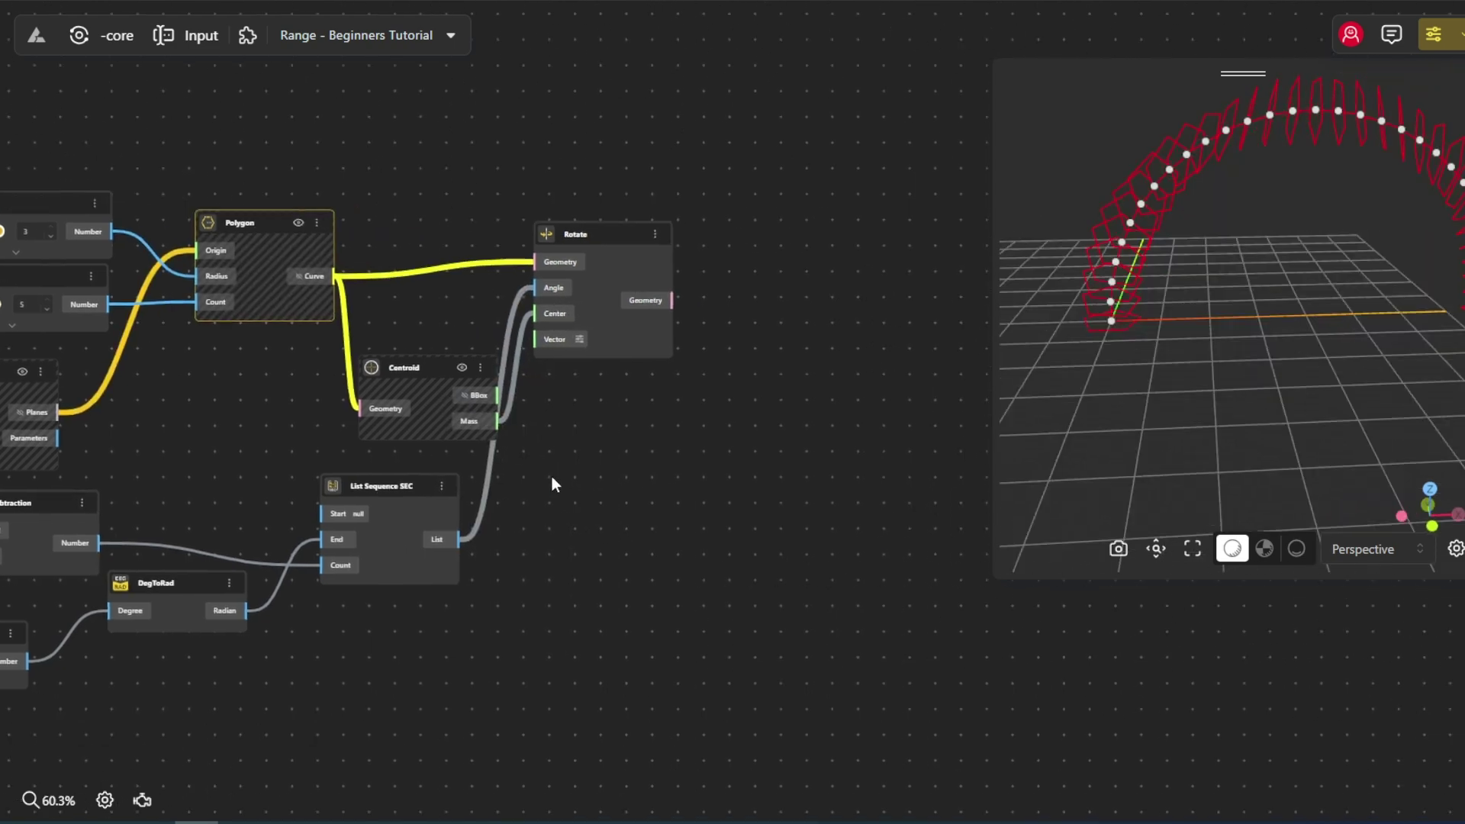
# Add a Scale node beside Rotate, fed by Rotate's Geometry and with Centroid's Mass as its Center.
pyautogui.hscroll(2, 580, 476)
pyautogui.doubleClick(780, 429)
pyautogui.click(779, 428)
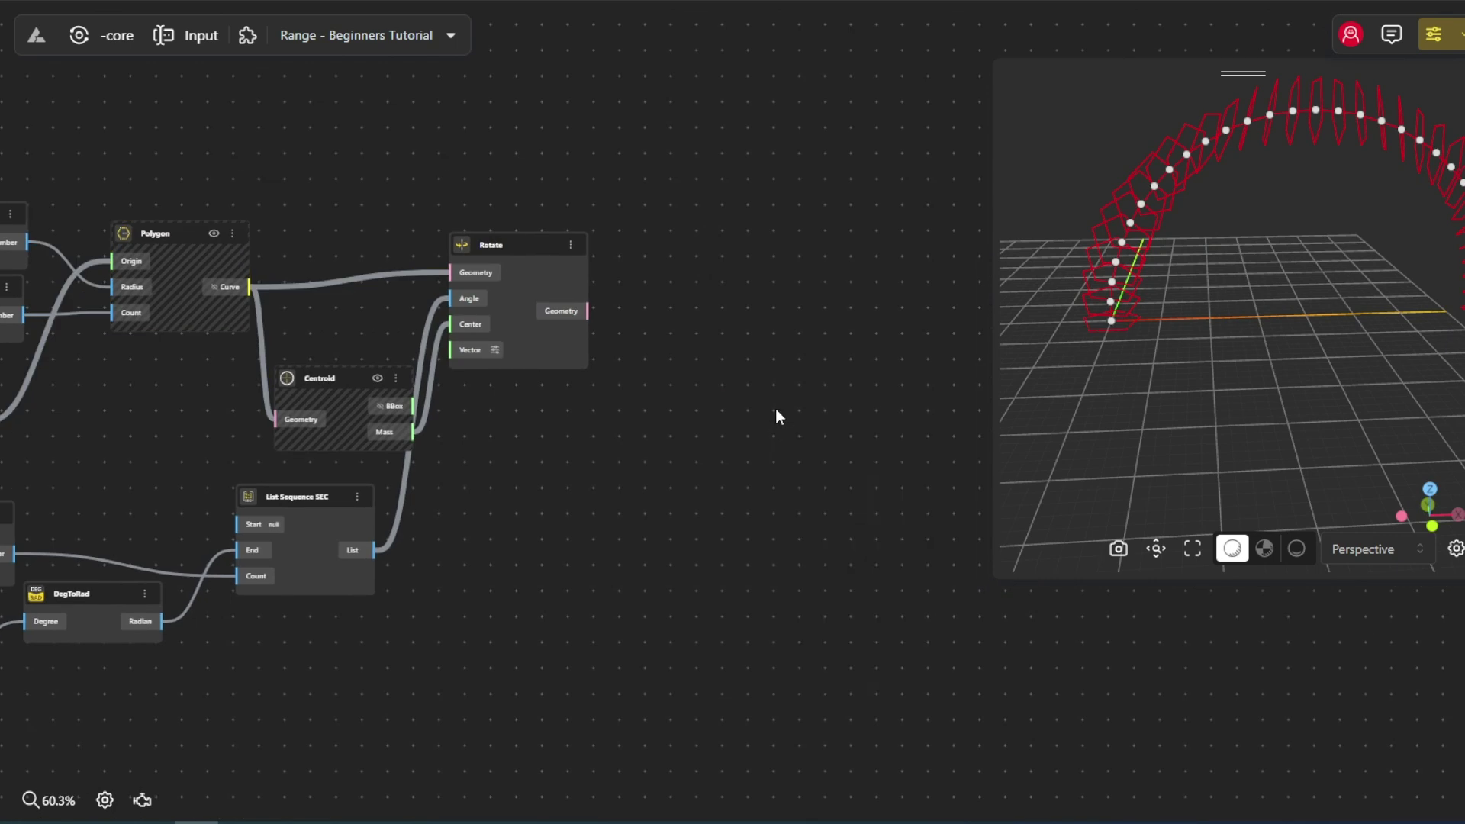
pyautogui.doubleClick(776, 409)
pyautogui.write('scale')
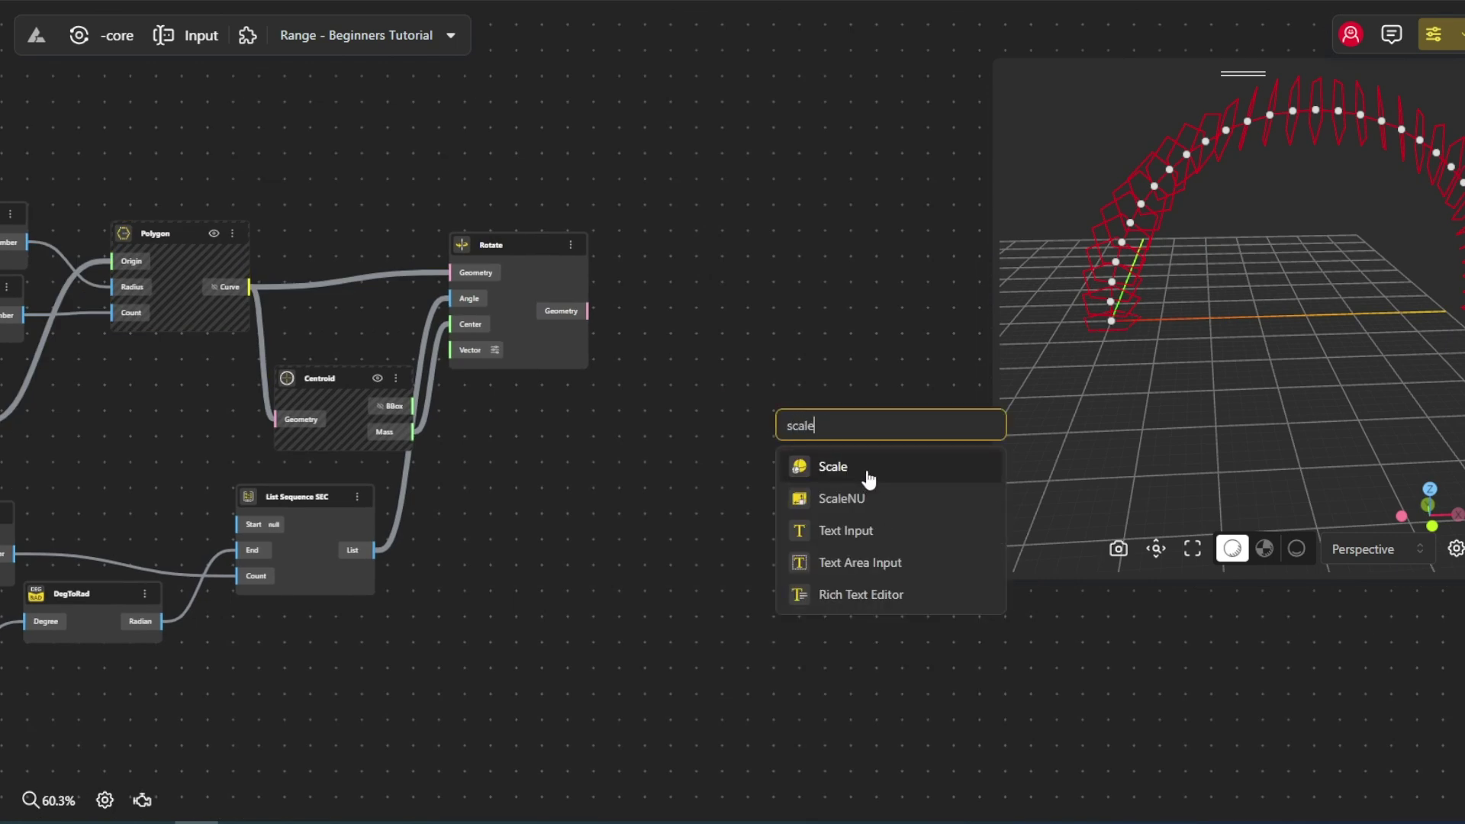
pyautogui.click(868, 477)
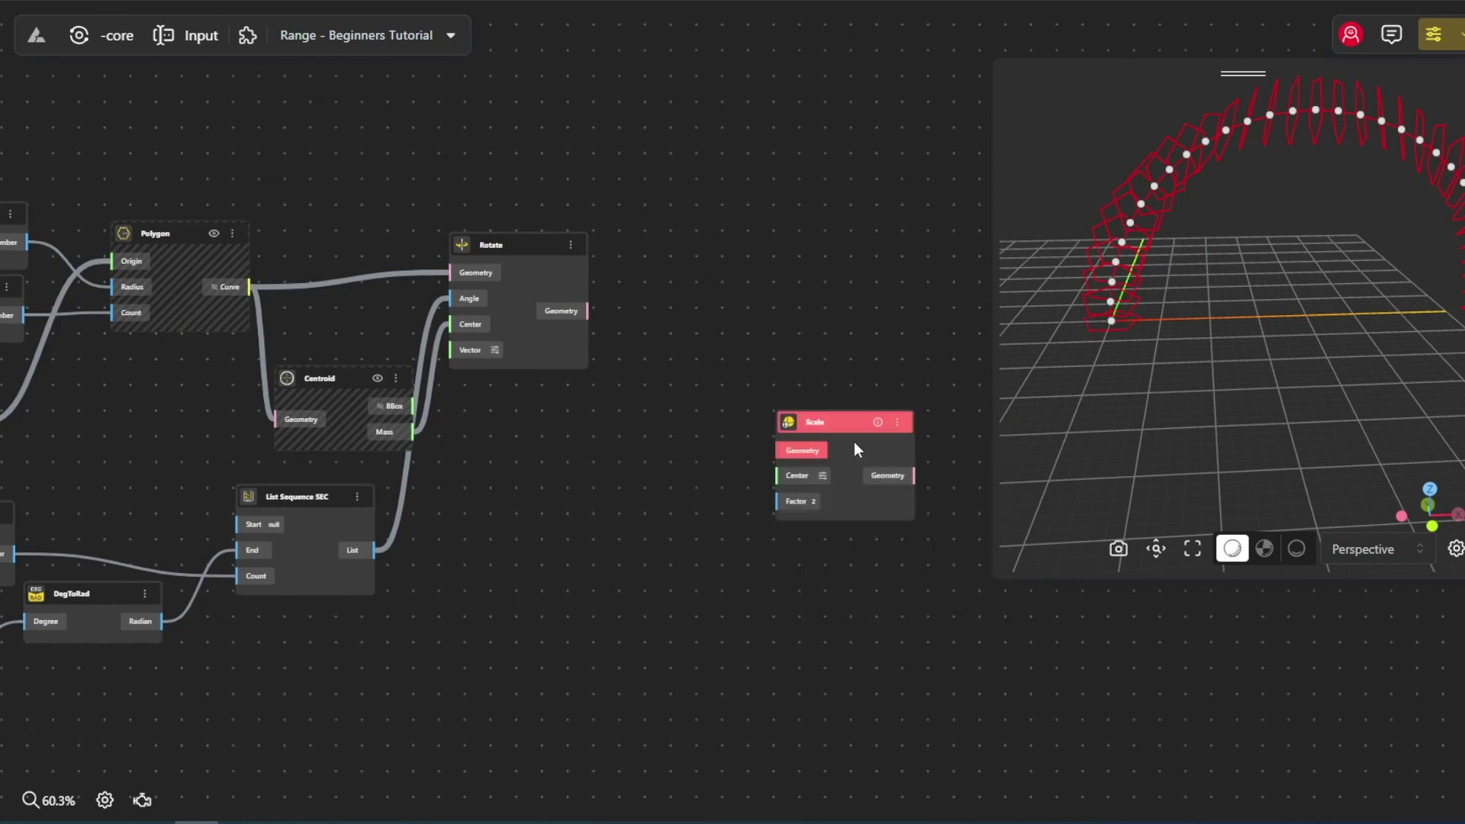
pyautogui.moveTo(857, 448); pyautogui.dragTo(879, 309)
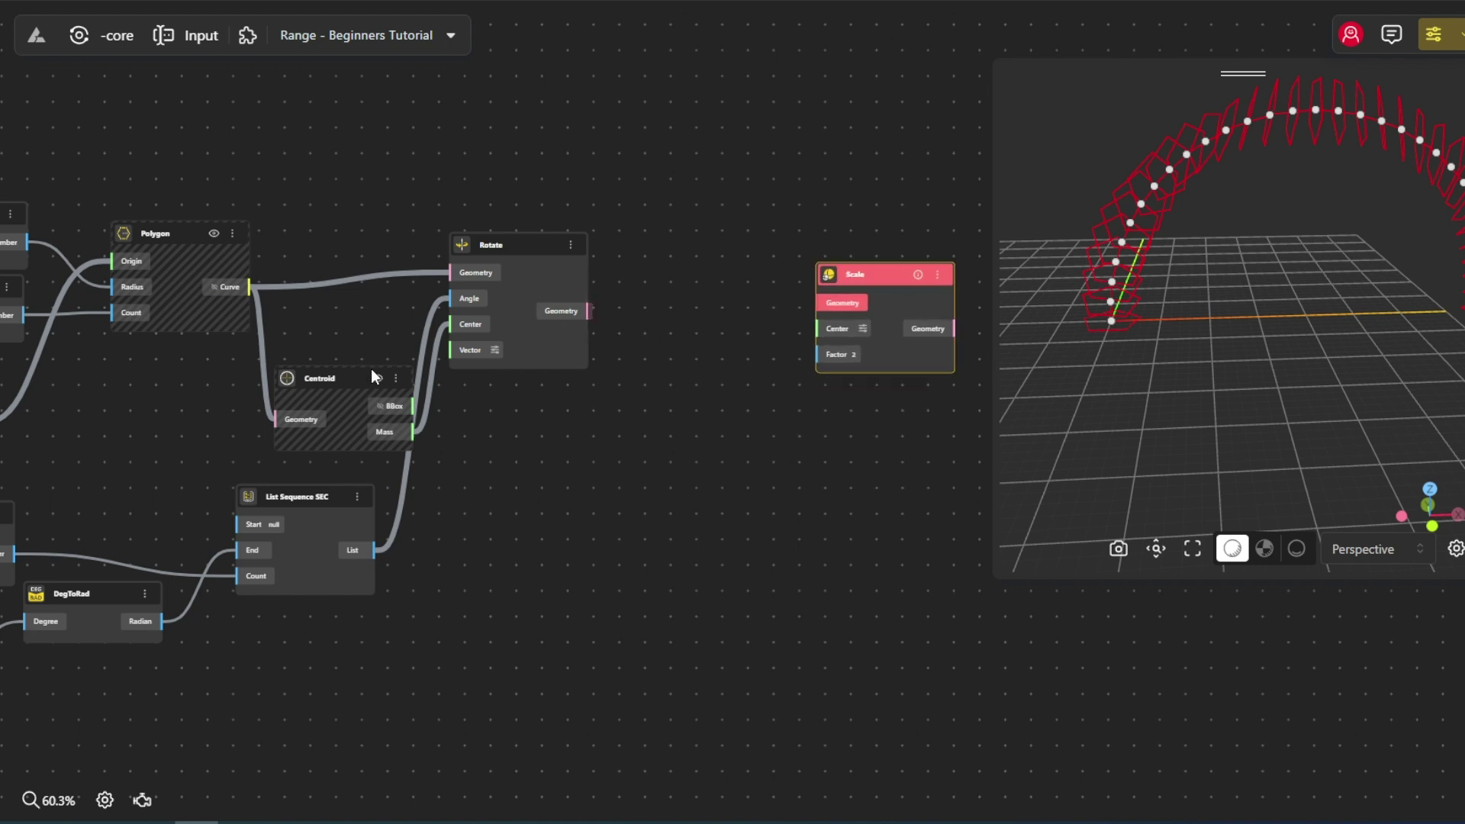
pyautogui.moveTo(410, 432); pyautogui.dragTo(816, 303)
# Add a Range Input of 0.5 for Scale's Factor, with minimum 0.1, and name it Small polygon.
pyautogui.doubleClick(656, 464)
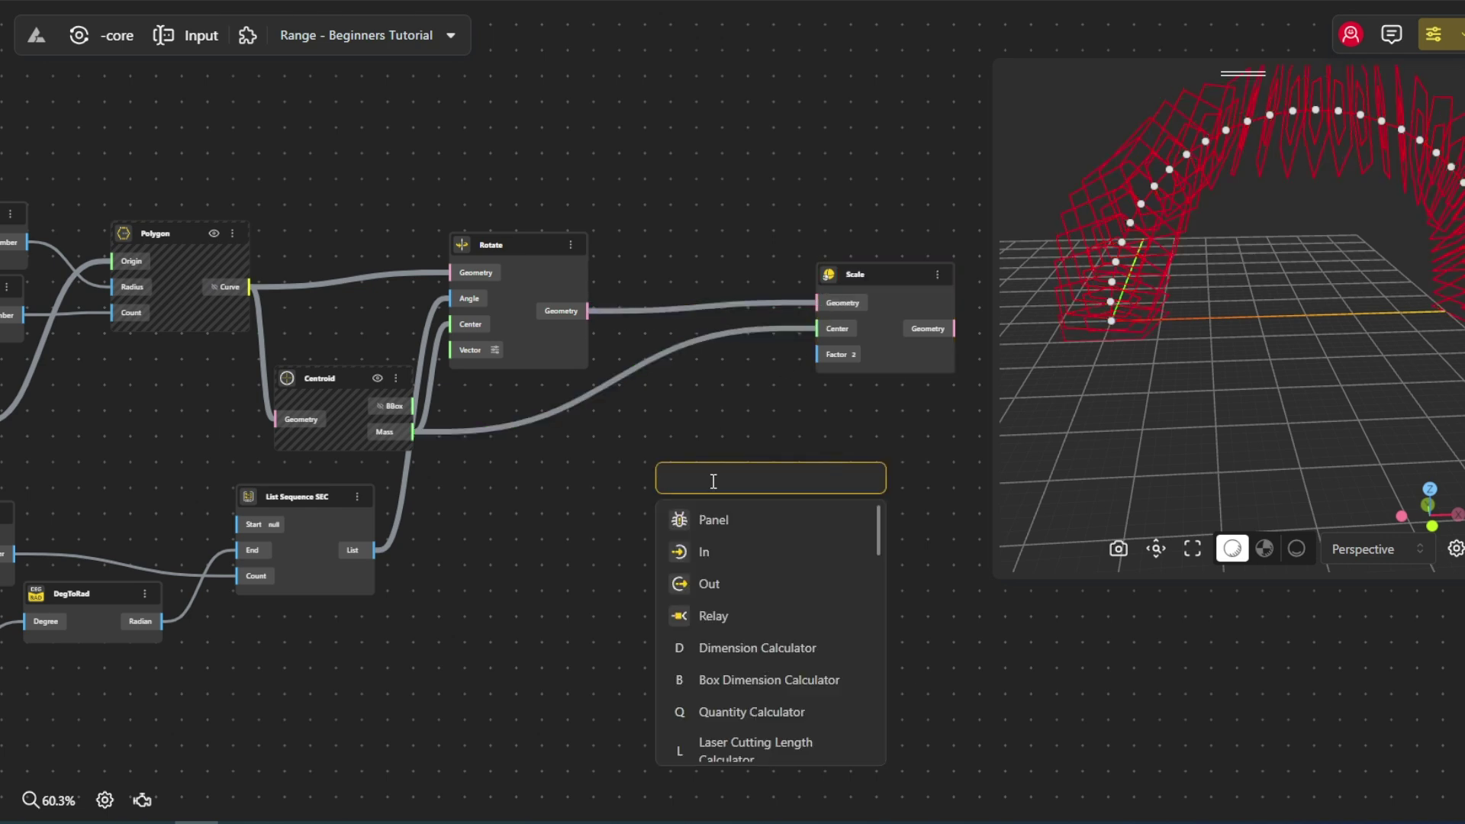
pyautogui.write('0.5')
pyautogui.click(733, 543)
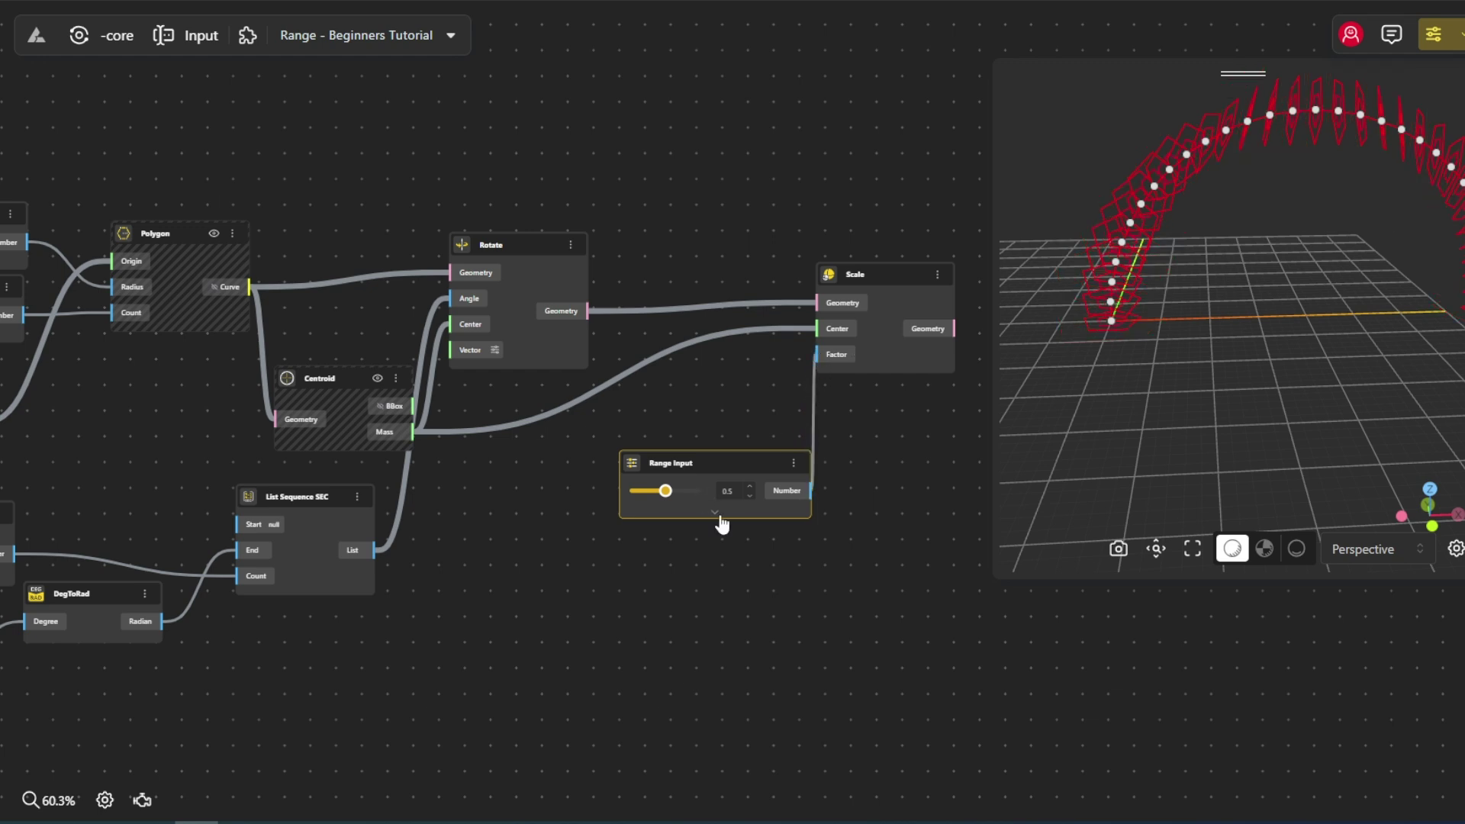
pyautogui.click(715, 513)
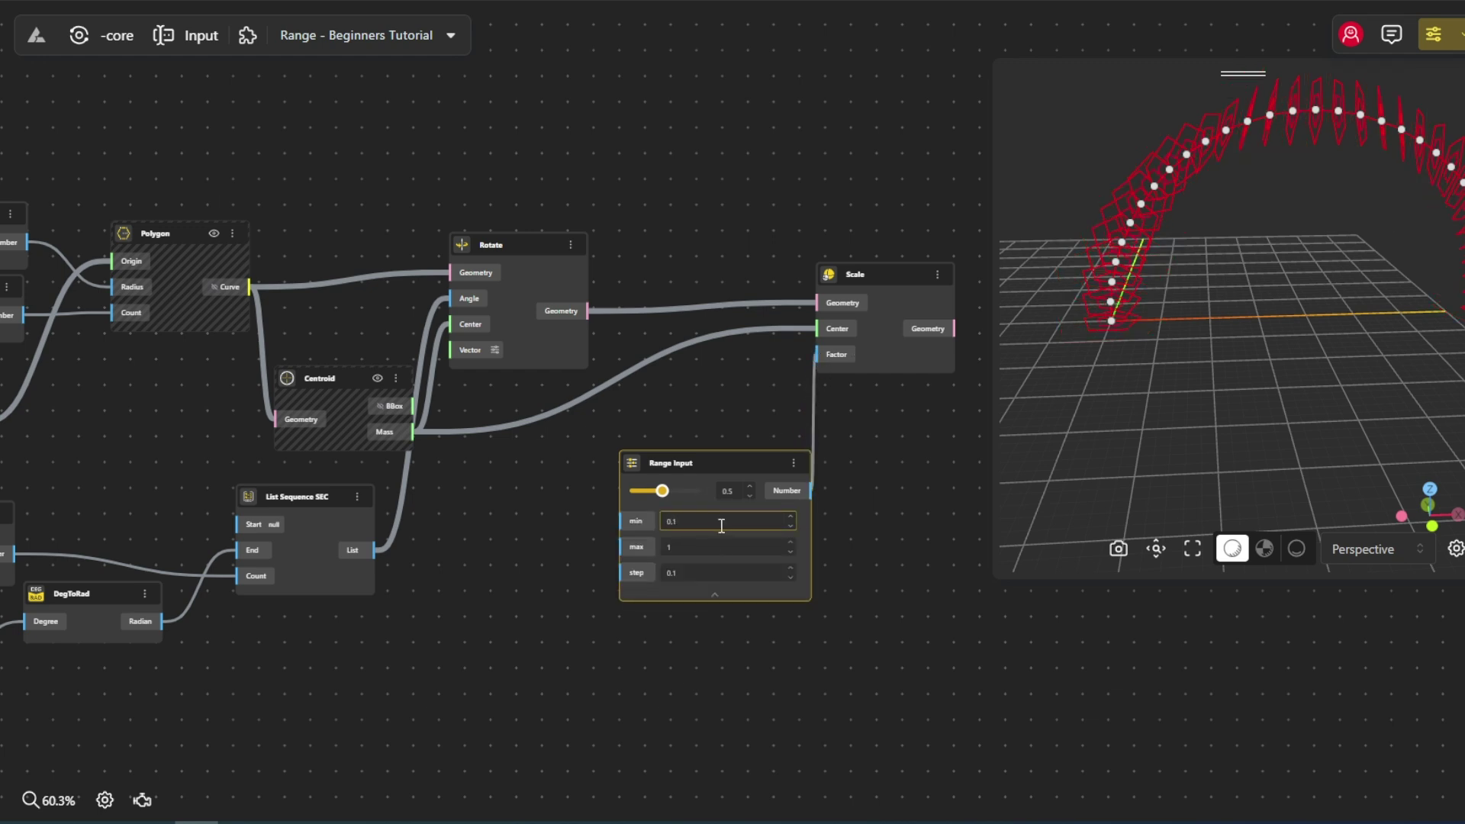
pyautogui.click(715, 594)
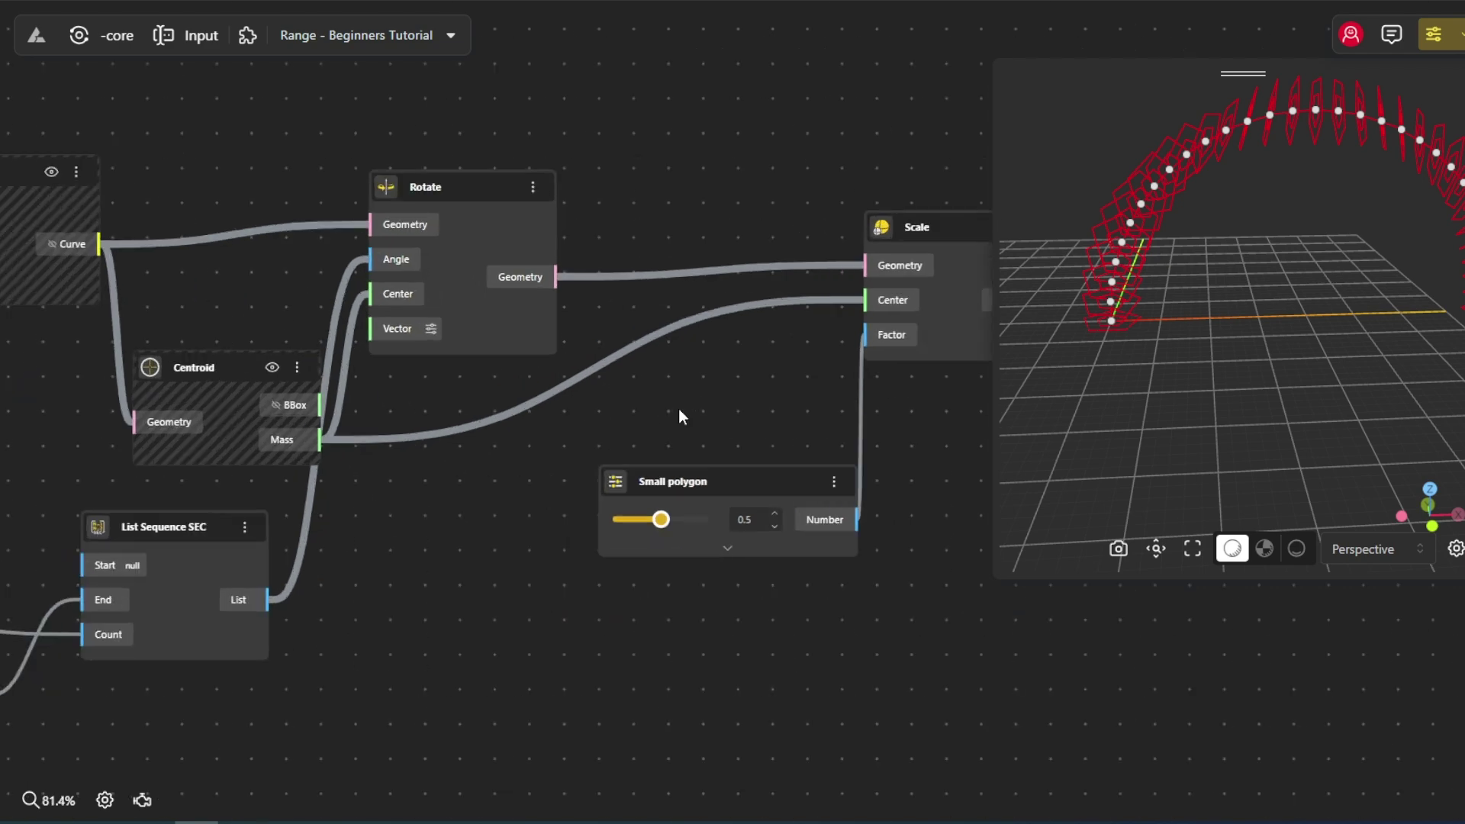
# Add a Region Difference node with Rotate's Geometry as Region and Scale's Geometry as Region 1.
pyautogui.hscroll(5, 615, 441)
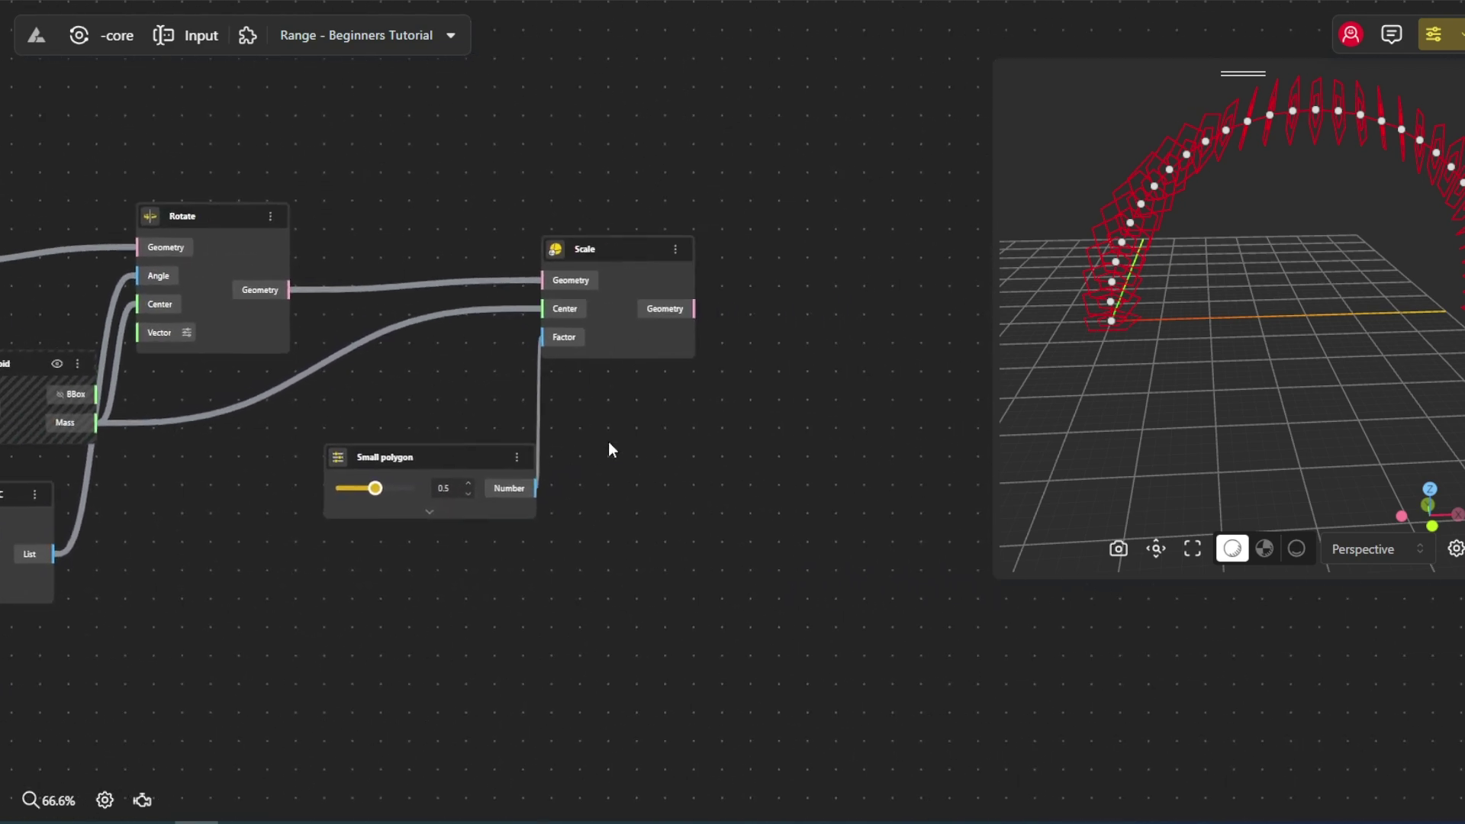
pyautogui.hscroll(2, 609, 448)
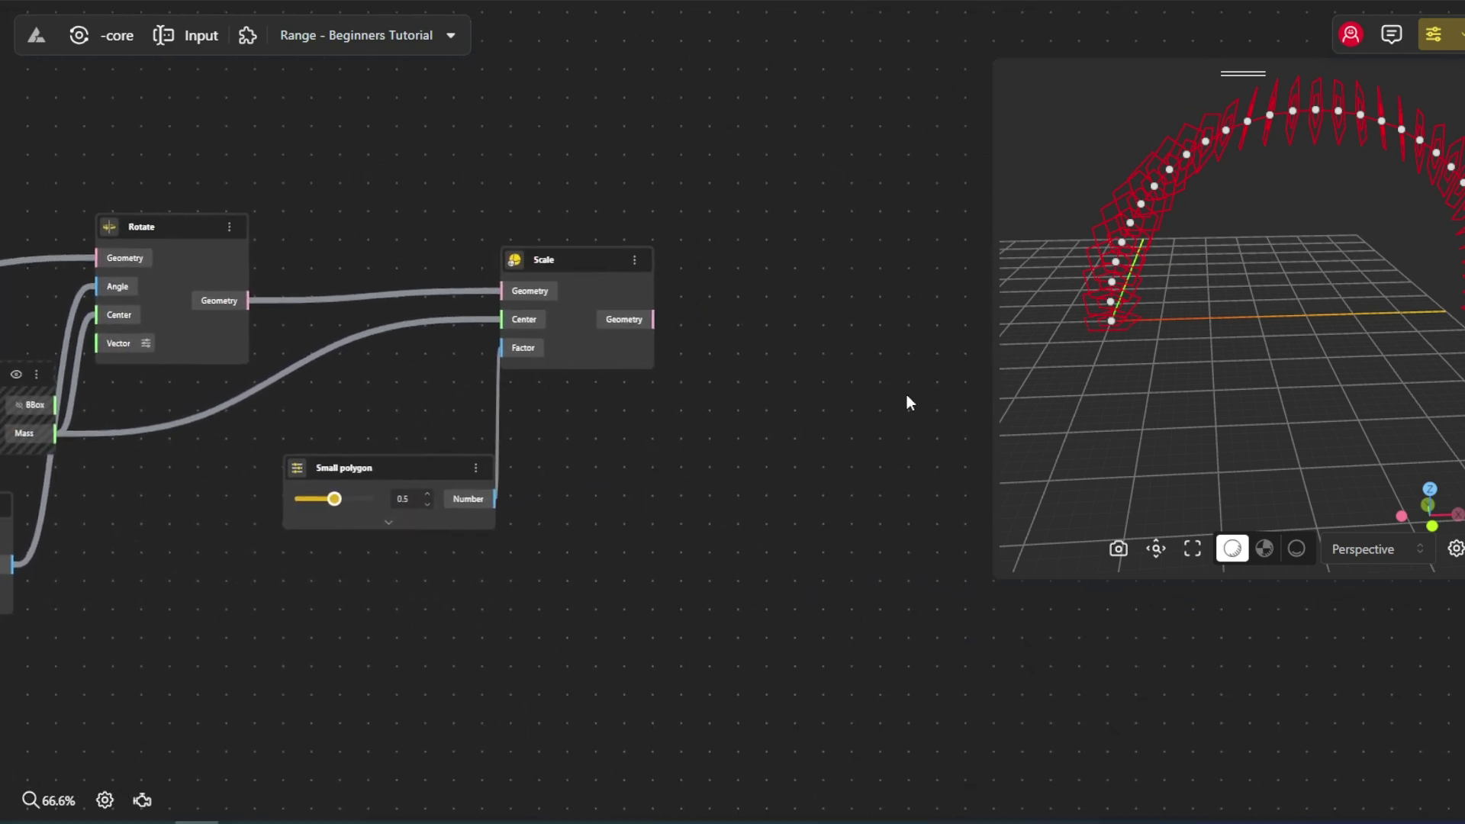
pyautogui.moveTo(907, 395); pyautogui.dragTo(740, 405)
pyautogui.doubleClick(648, 350)
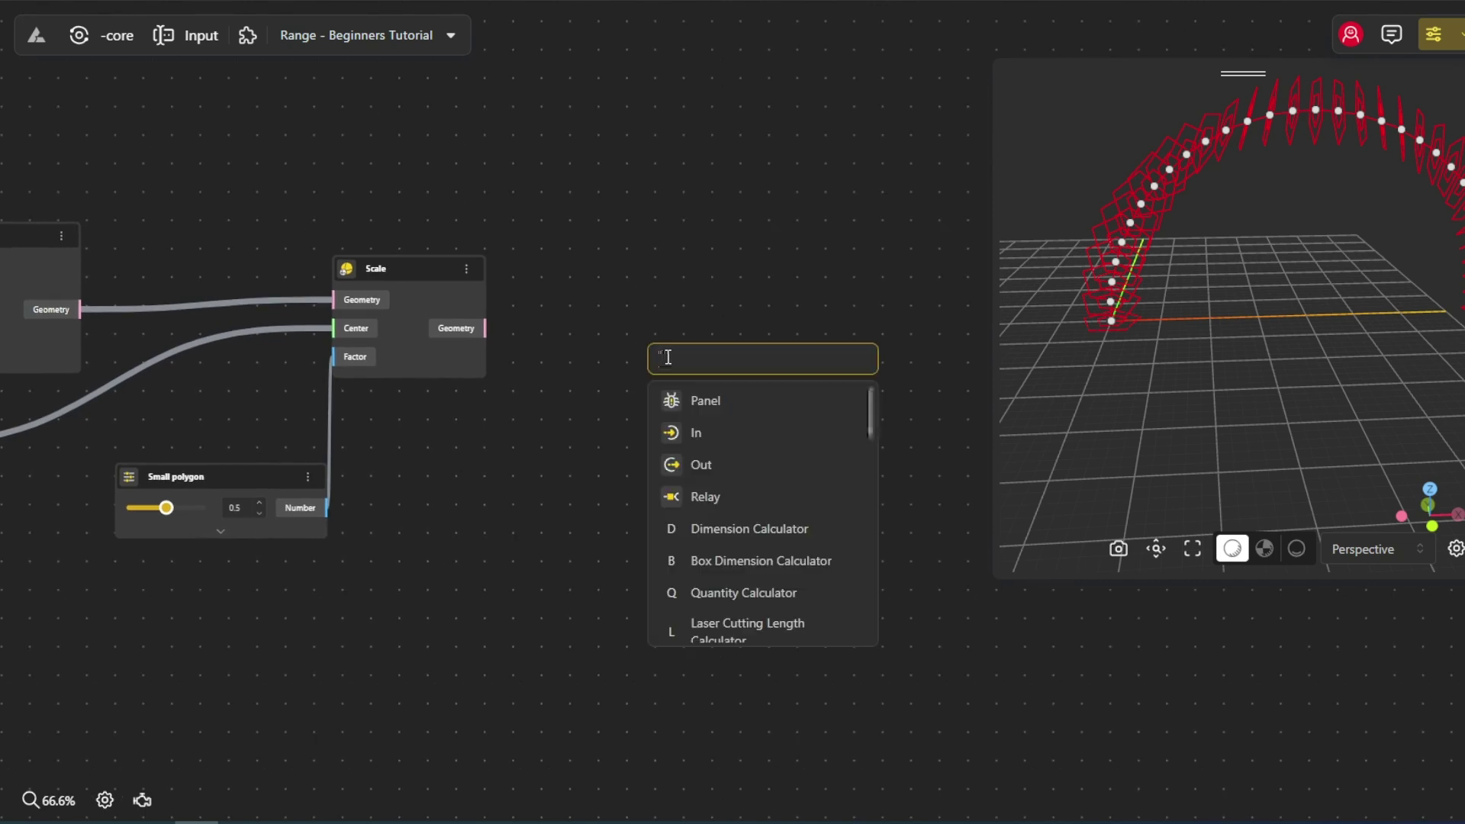
pyautogui.write('regi')
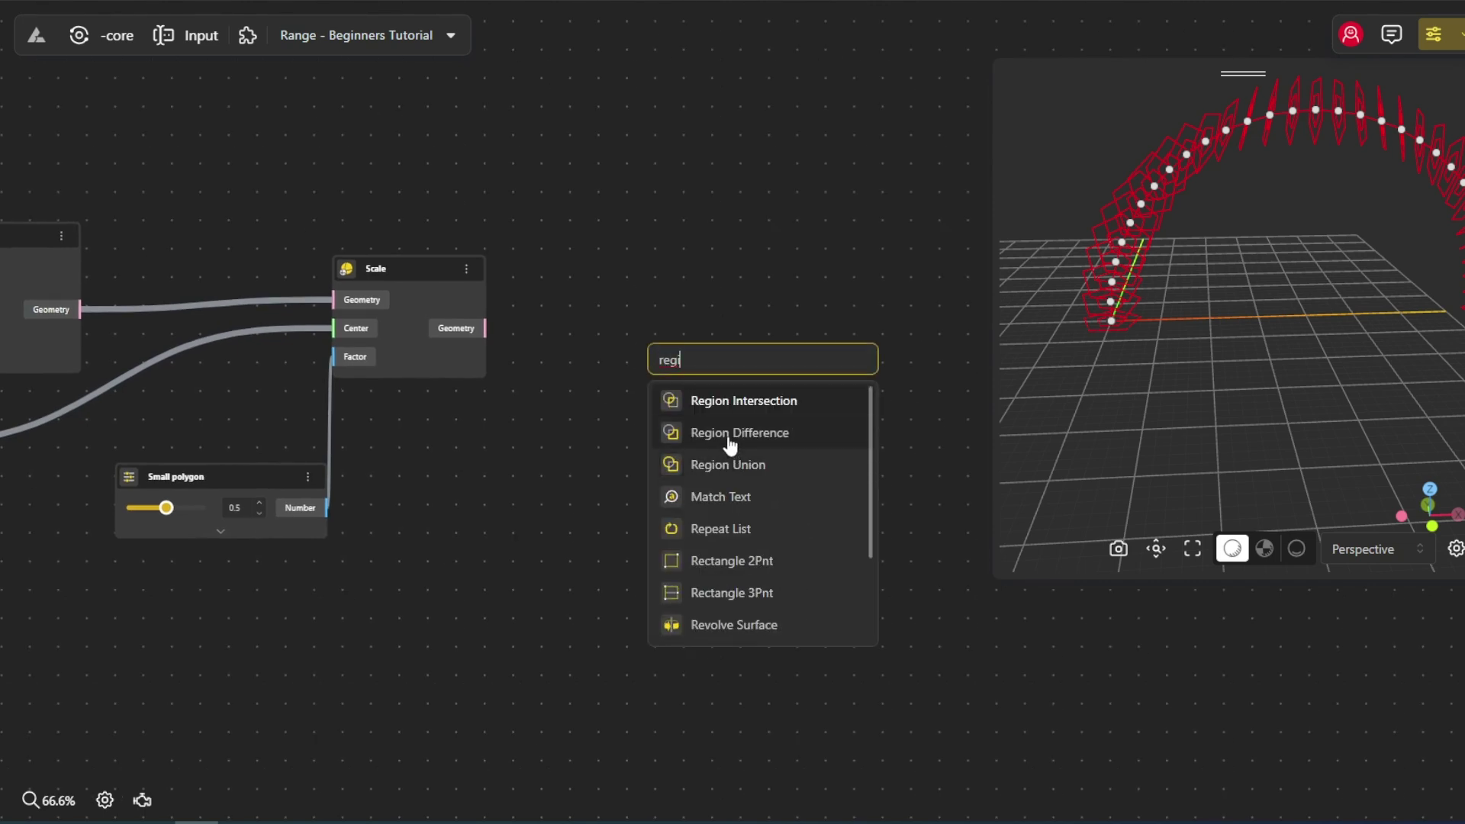
pyautogui.click(729, 440)
pyautogui.click(75, 284)
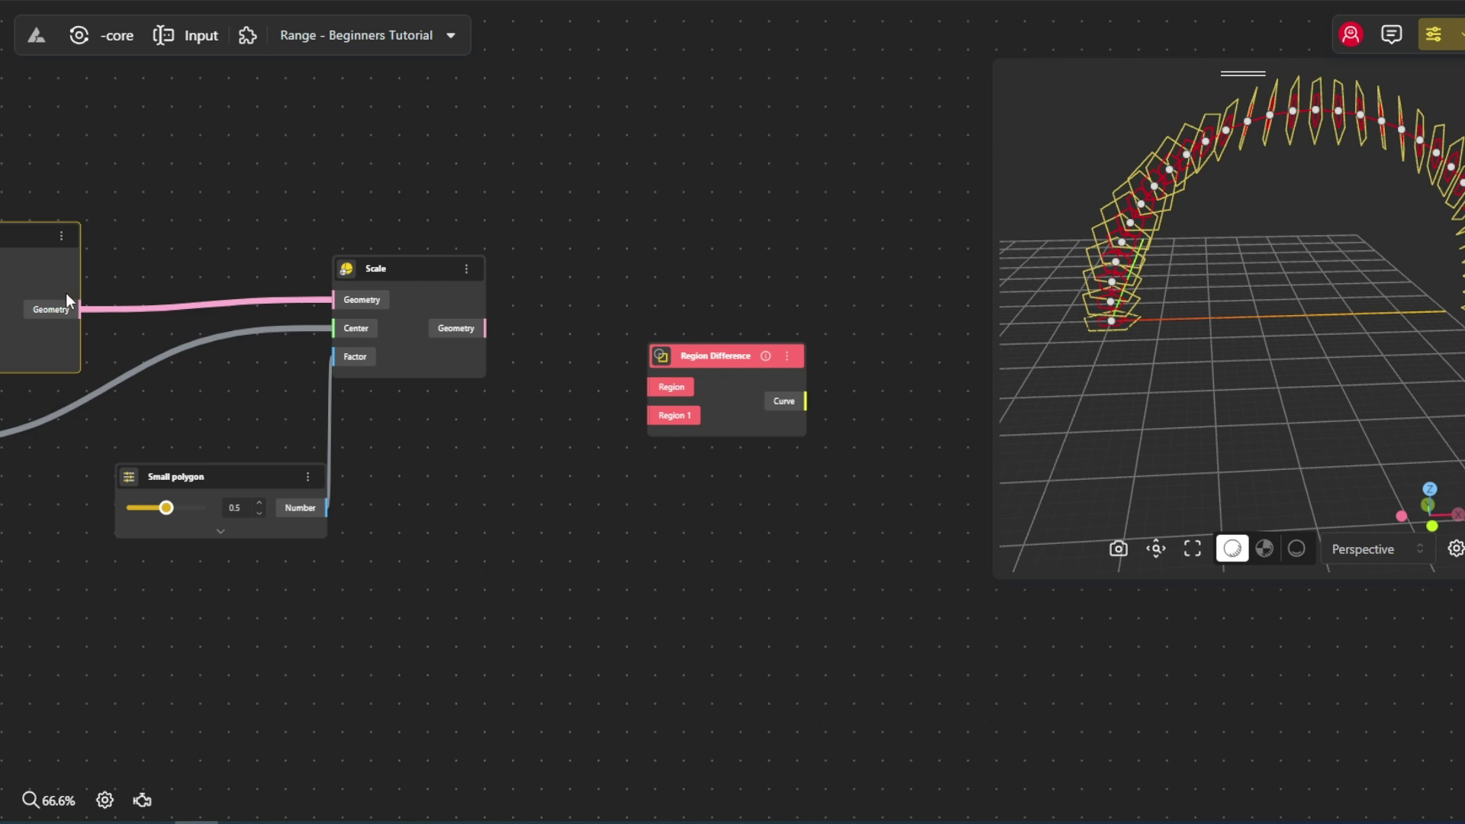
pyautogui.moveTo(74, 306); pyautogui.dragTo(650, 387)
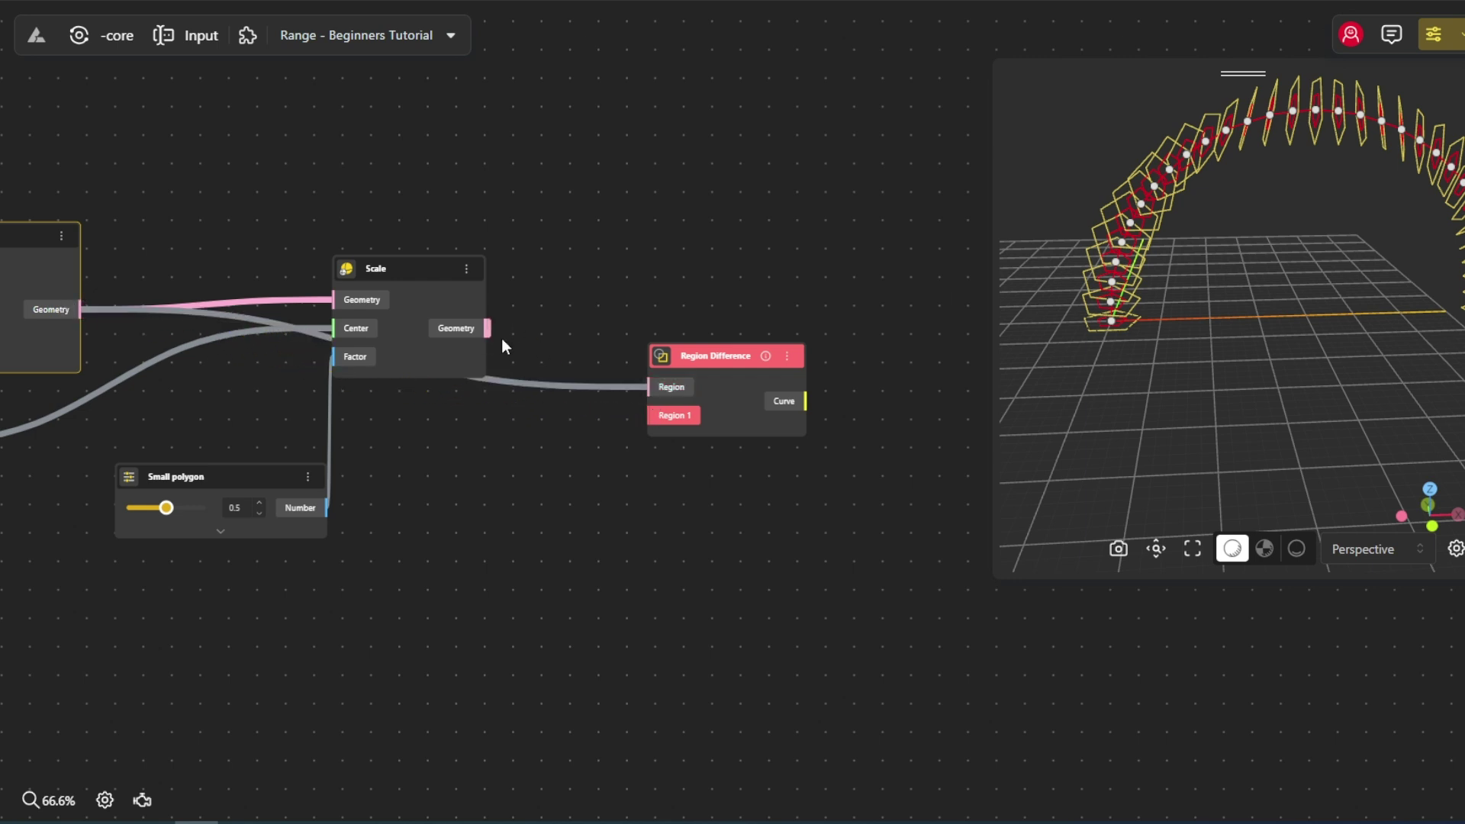
pyautogui.moveTo(488, 328); pyautogui.dragTo(622, 396)
# Hide the previews of the Scale and Rotate nodes.
pyautogui.rightClick(452, 299)
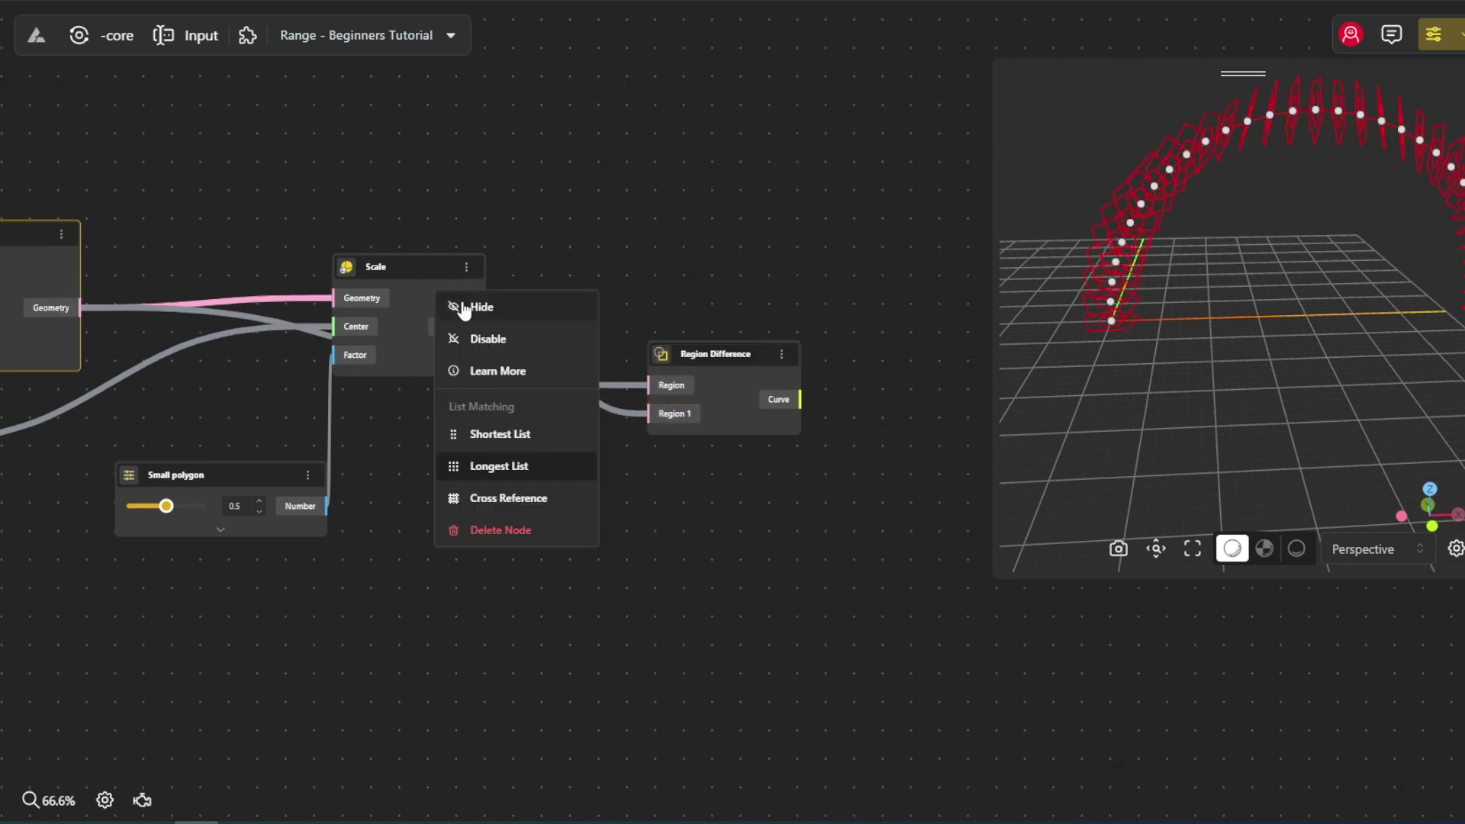
pyautogui.click(457, 304)
pyautogui.rightClick(87, 296)
pyautogui.click(87, 302)
# Add a Curve To Surface node and feed it the Curve output of Region Difference.
pyautogui.hscroll(3, 458, 408)
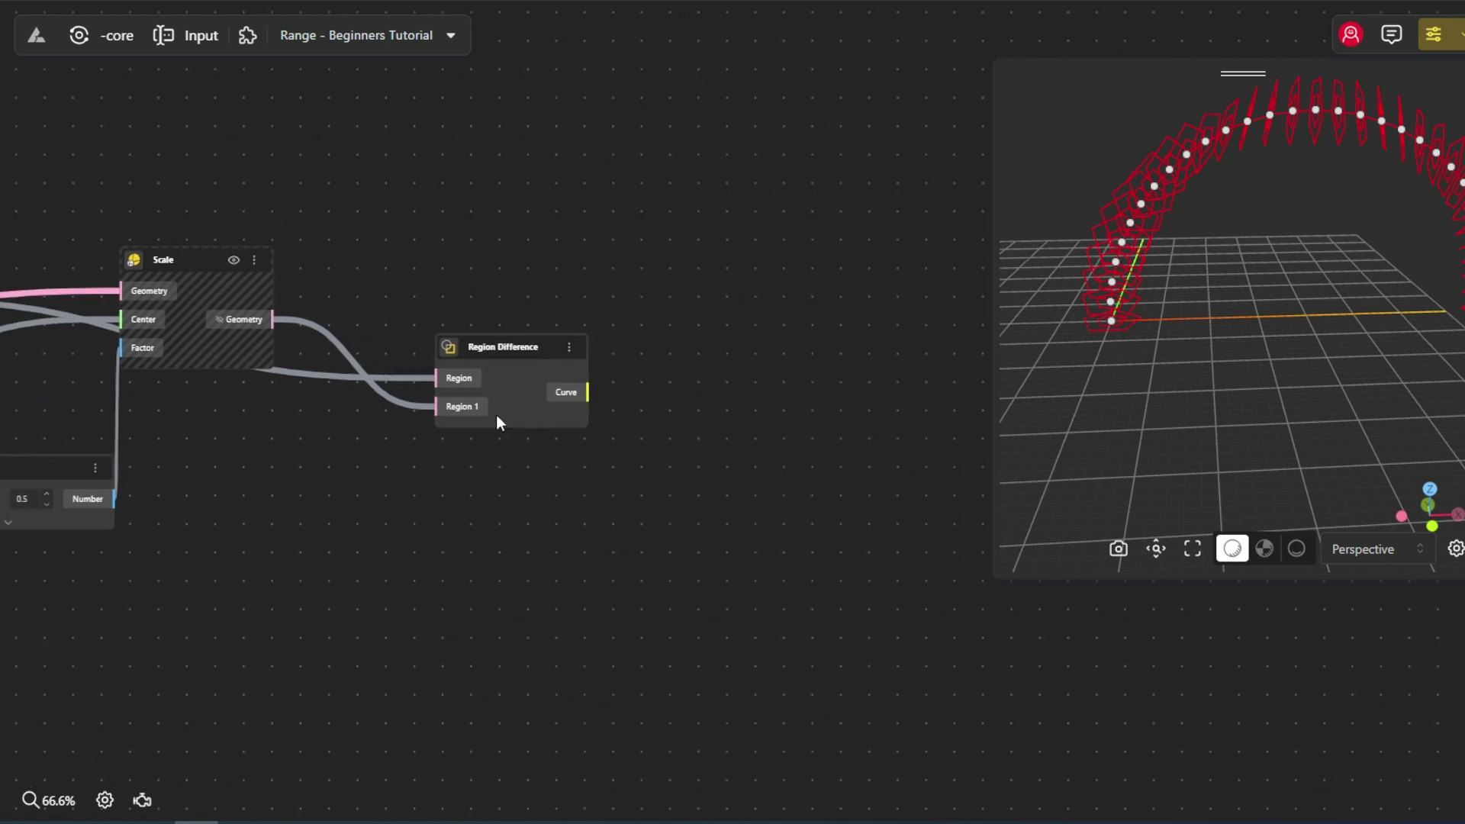
pyautogui.doubleClick(680, 402)
pyautogui.write('curve')
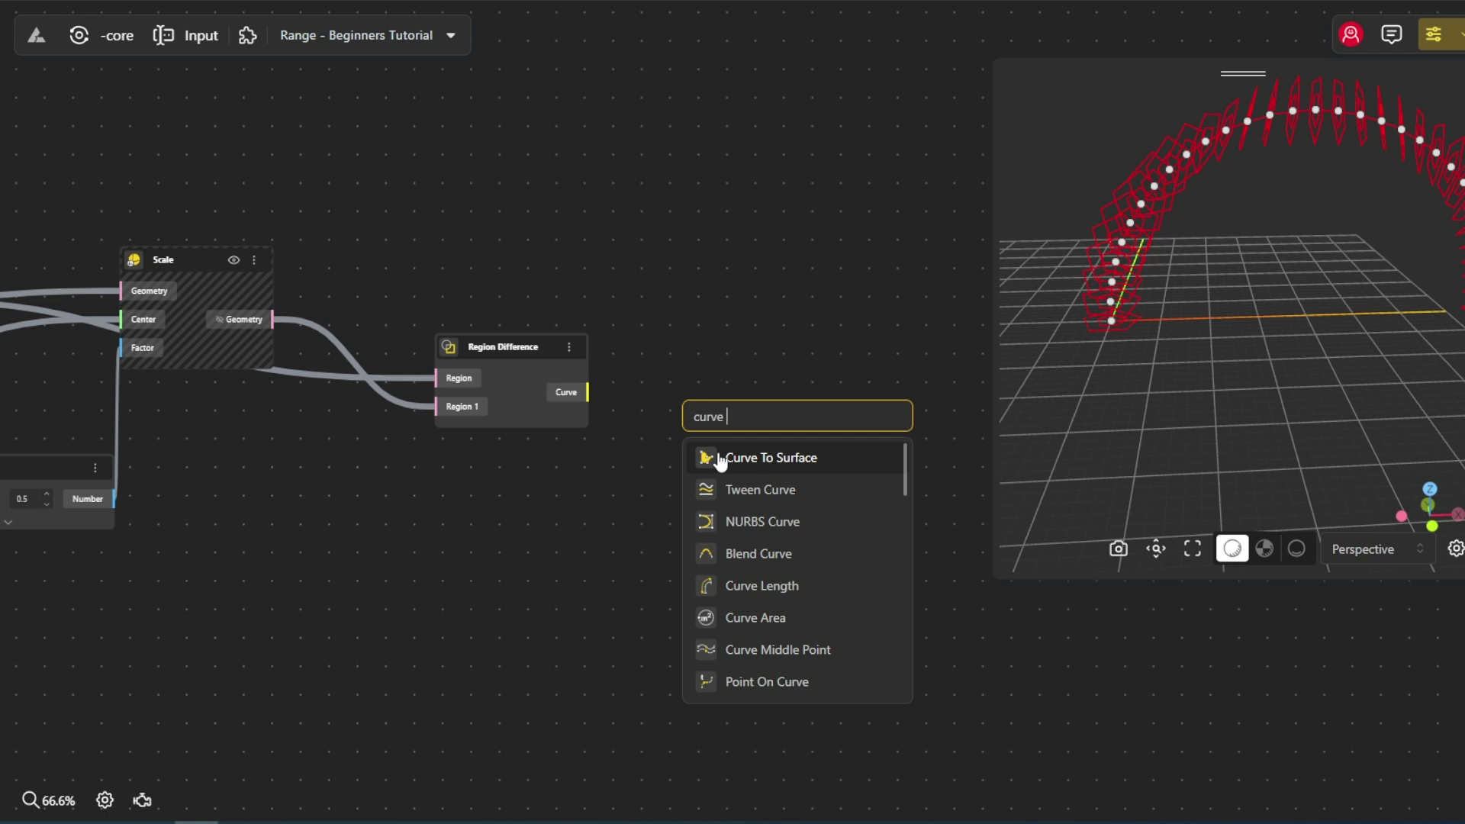
pyautogui.click(721, 460)
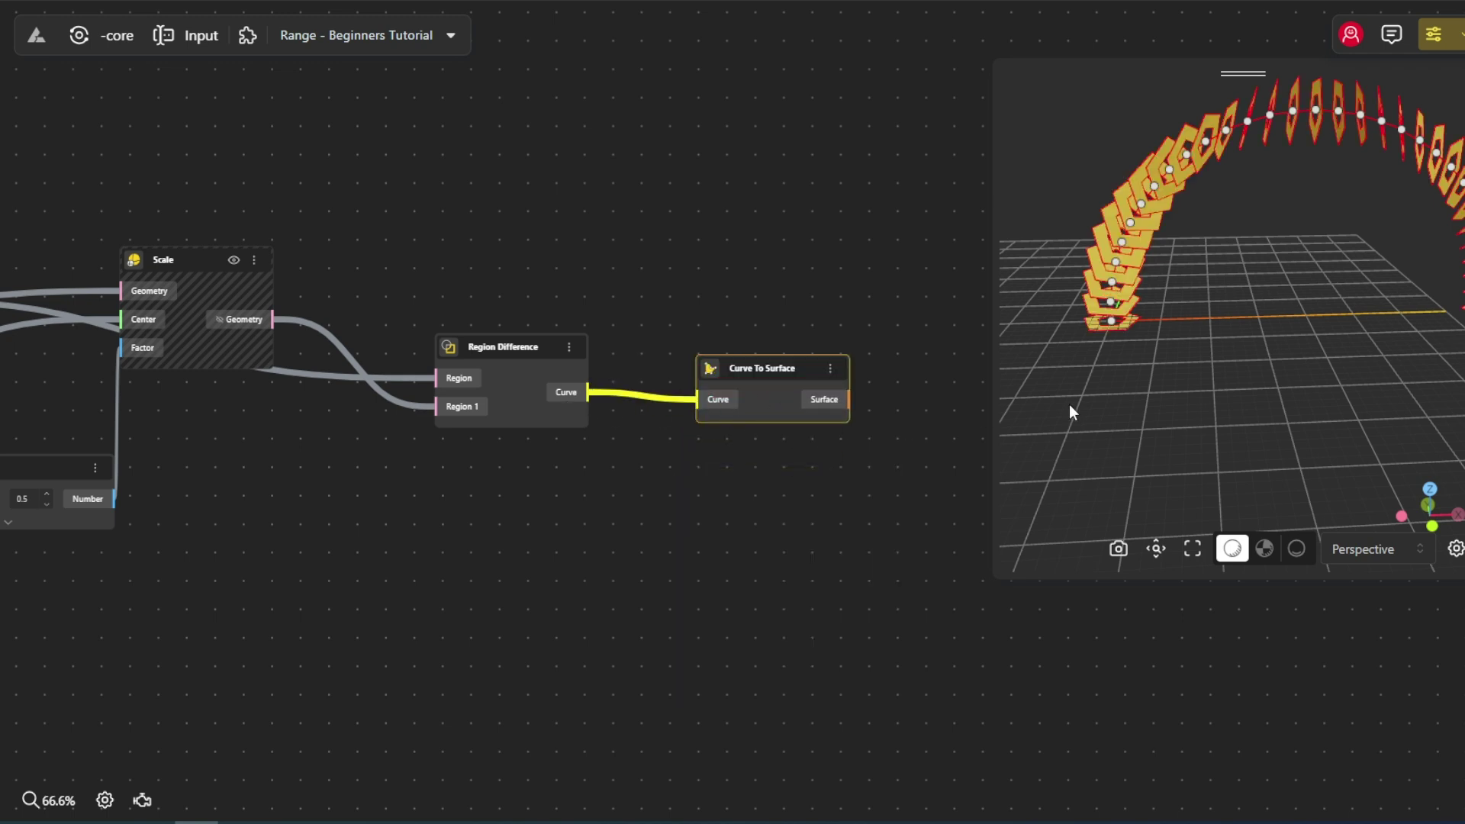
# Adjust the Small polygon slider that controls the openings in the arch's surfaces.
pyautogui.moveTo(1069, 405); pyautogui.dragTo(1124, 409)
pyautogui.moveTo(276, 559); pyautogui.dragTo(356, 534, button='middle')
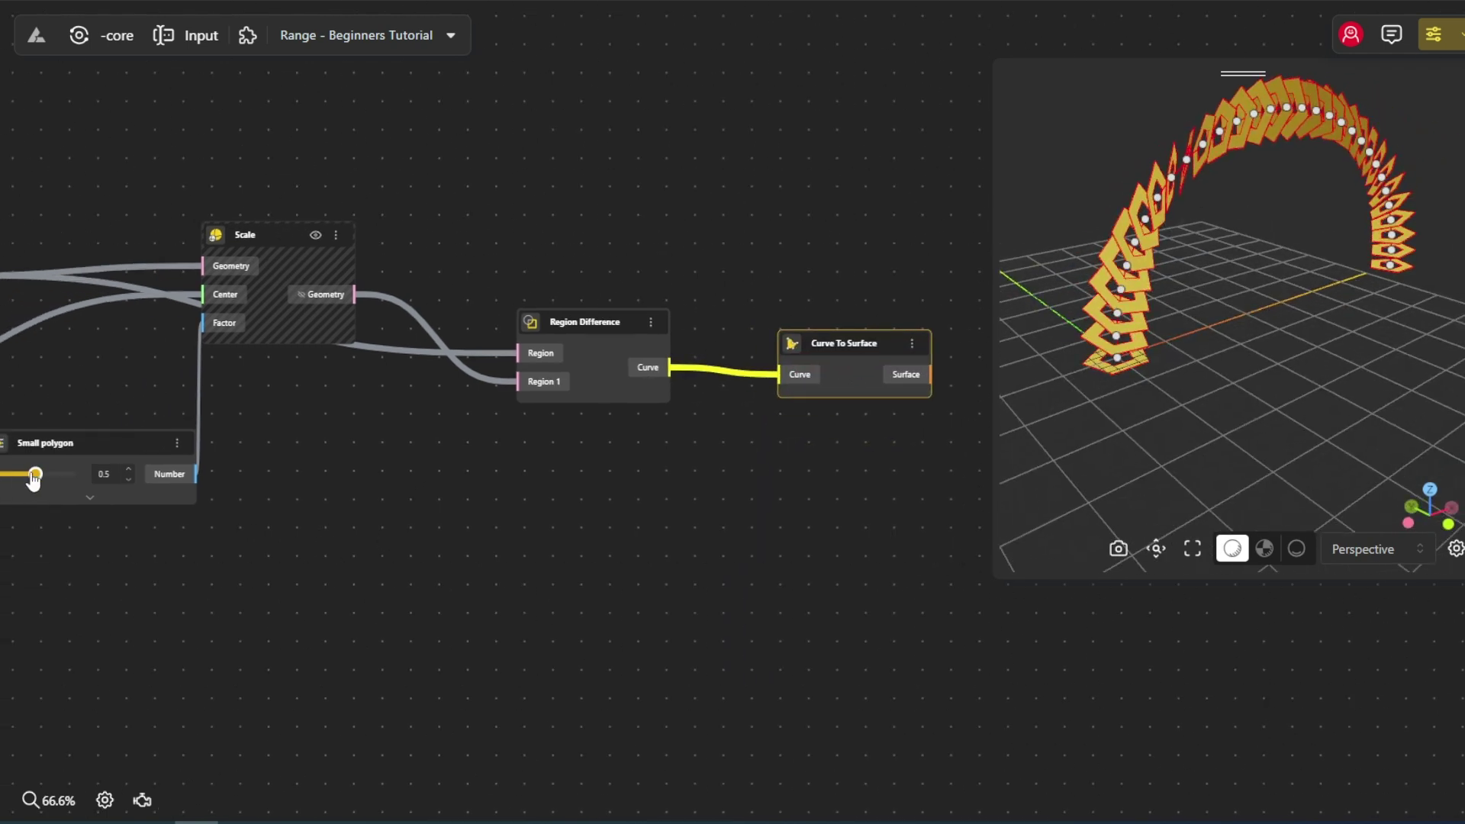
pyautogui.moveTo(34, 475); pyautogui.dragTo(29, 477)
# Add a Side Thickness node beside Curve To Surface and connect the Surface output to its Surface input.
pyautogui.hscroll(5, 555, 511)
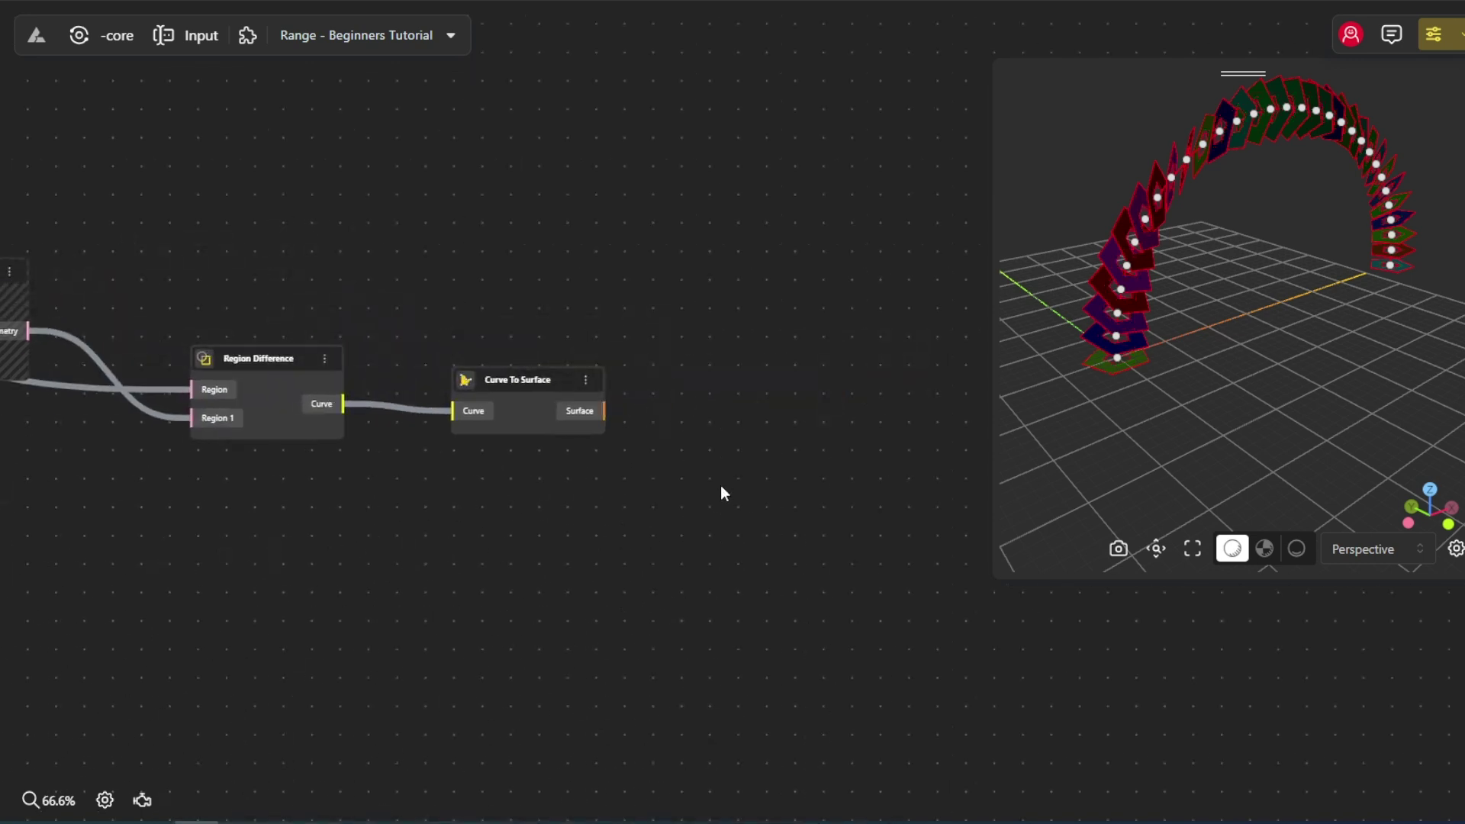
pyautogui.doubleClick(703, 449)
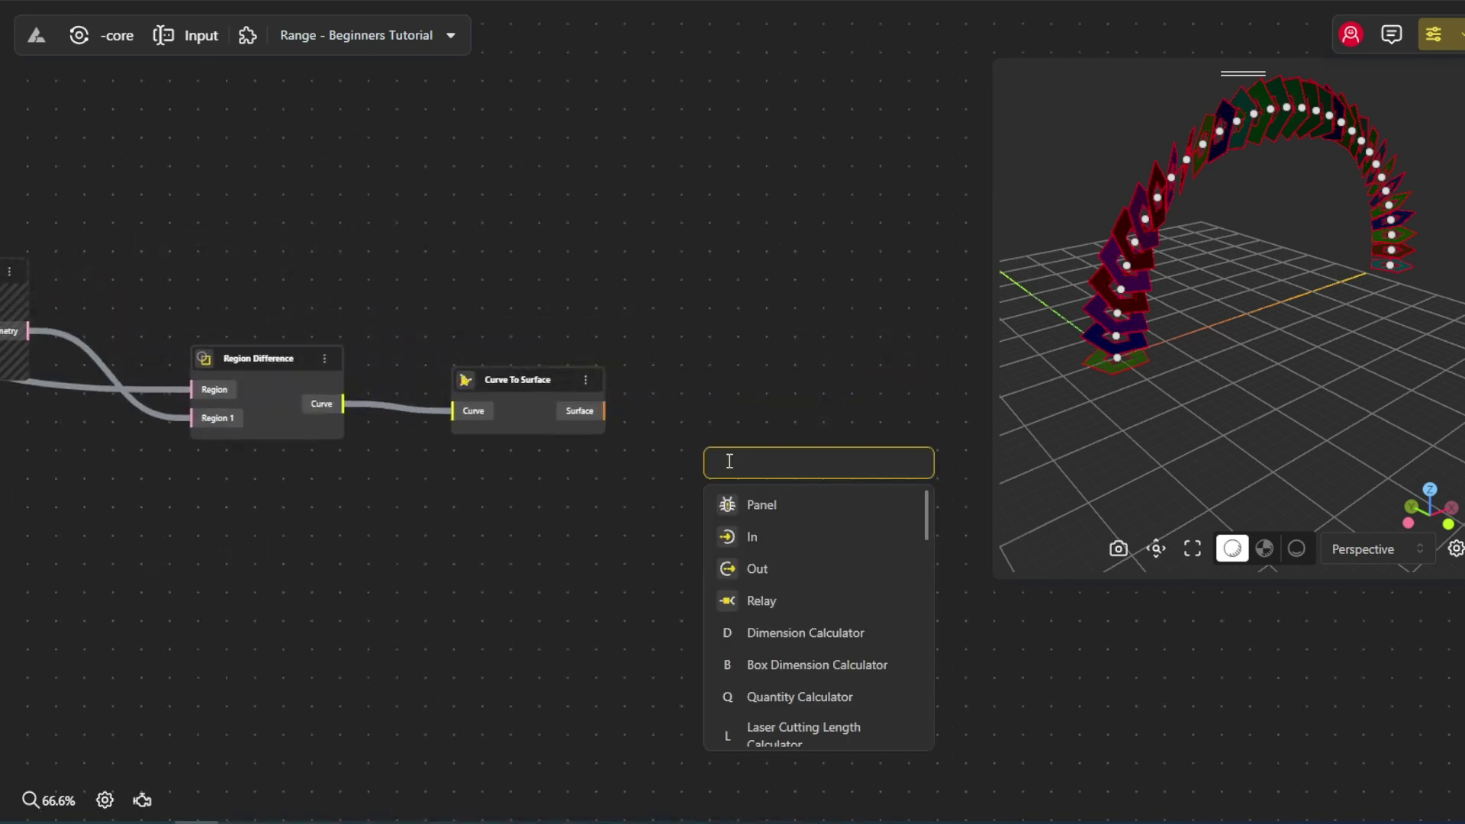
pyautogui.write('side')
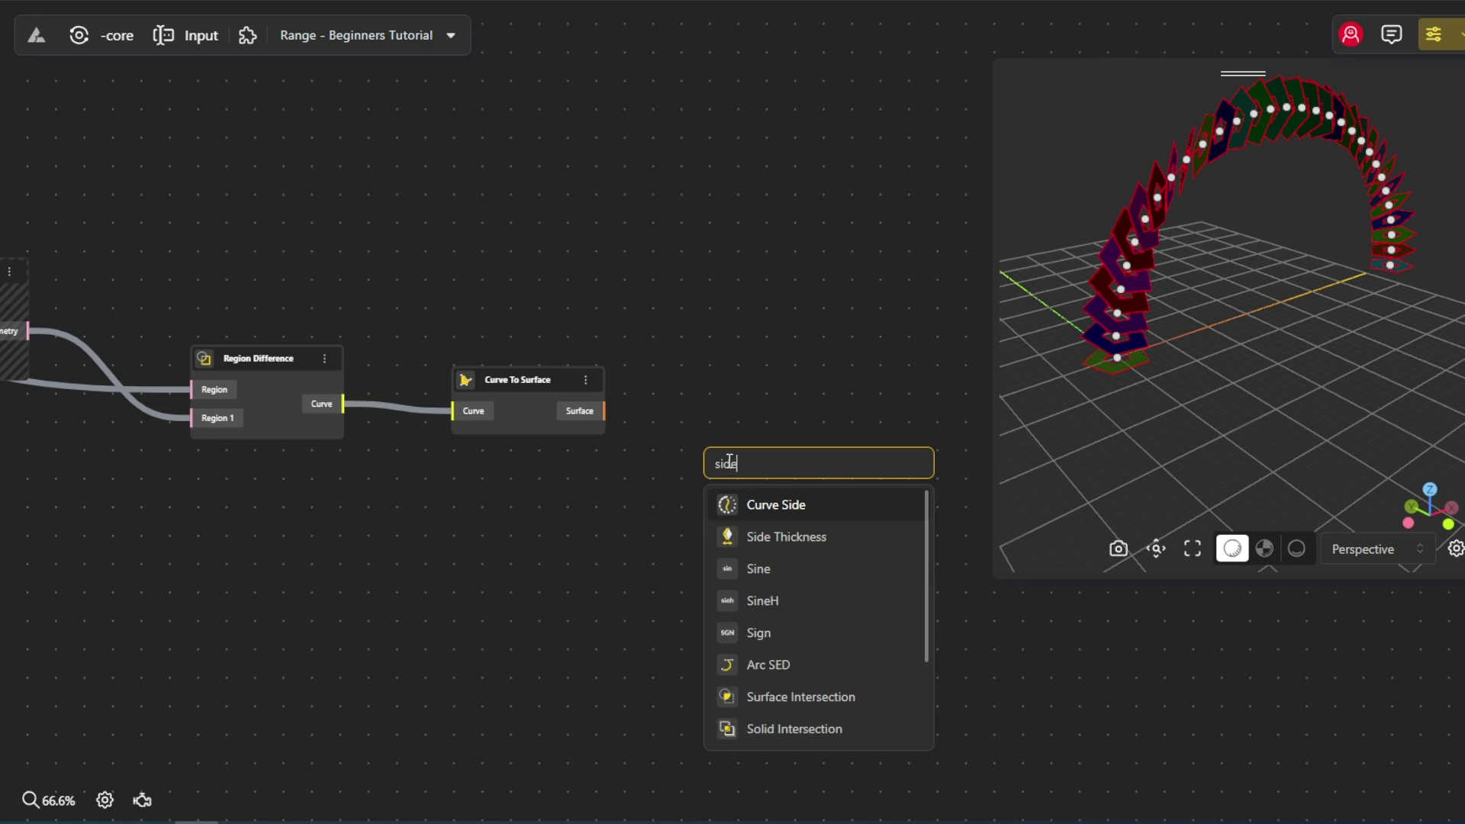
pyautogui.click(775, 538)
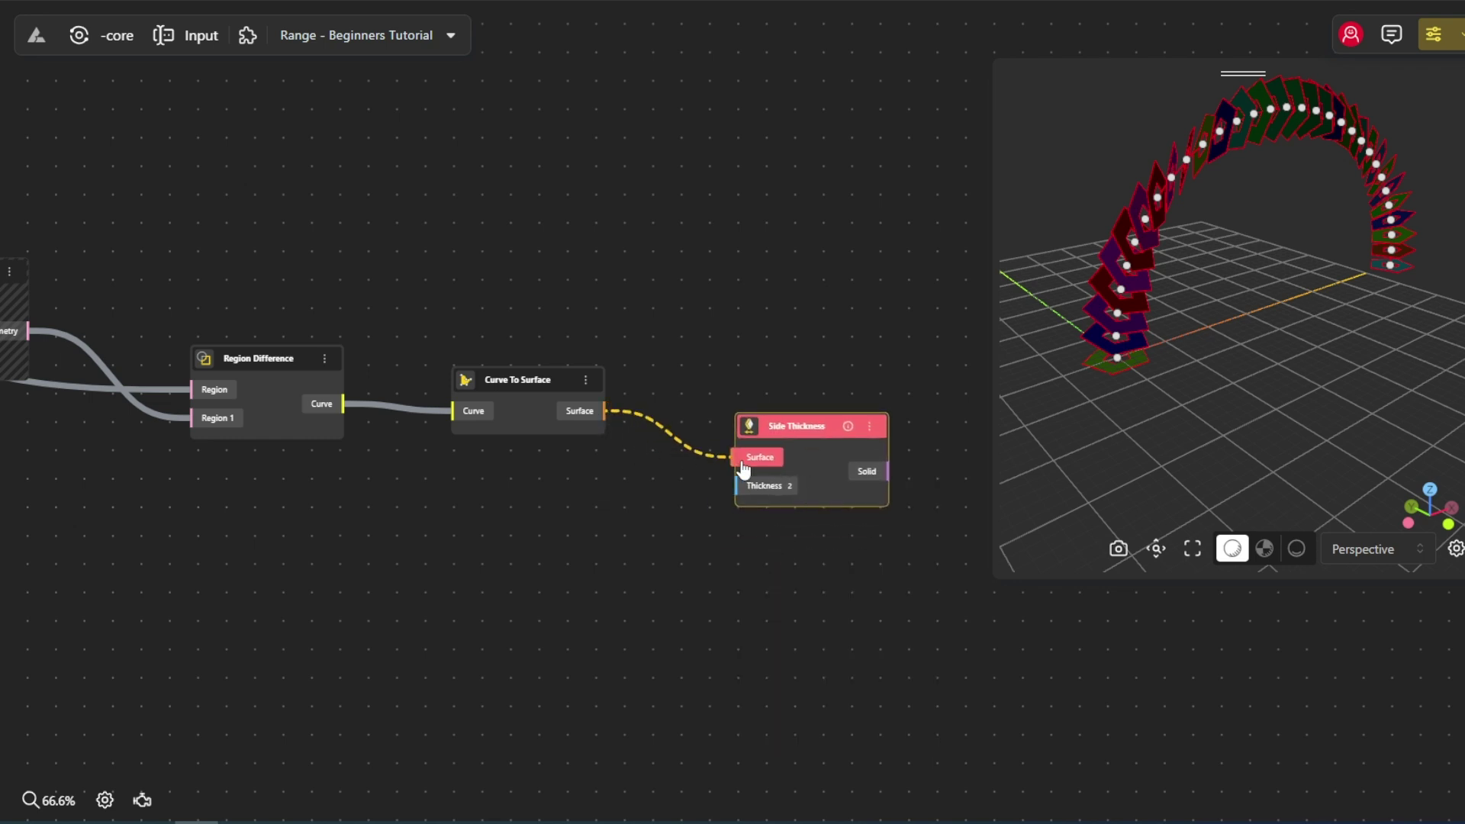
pyautogui.moveTo(744, 467); pyautogui.dragTo(739, 458)
pyautogui.moveTo(1094, 439); pyautogui.dragTo(1130, 418)
pyautogui.click(786, 544)
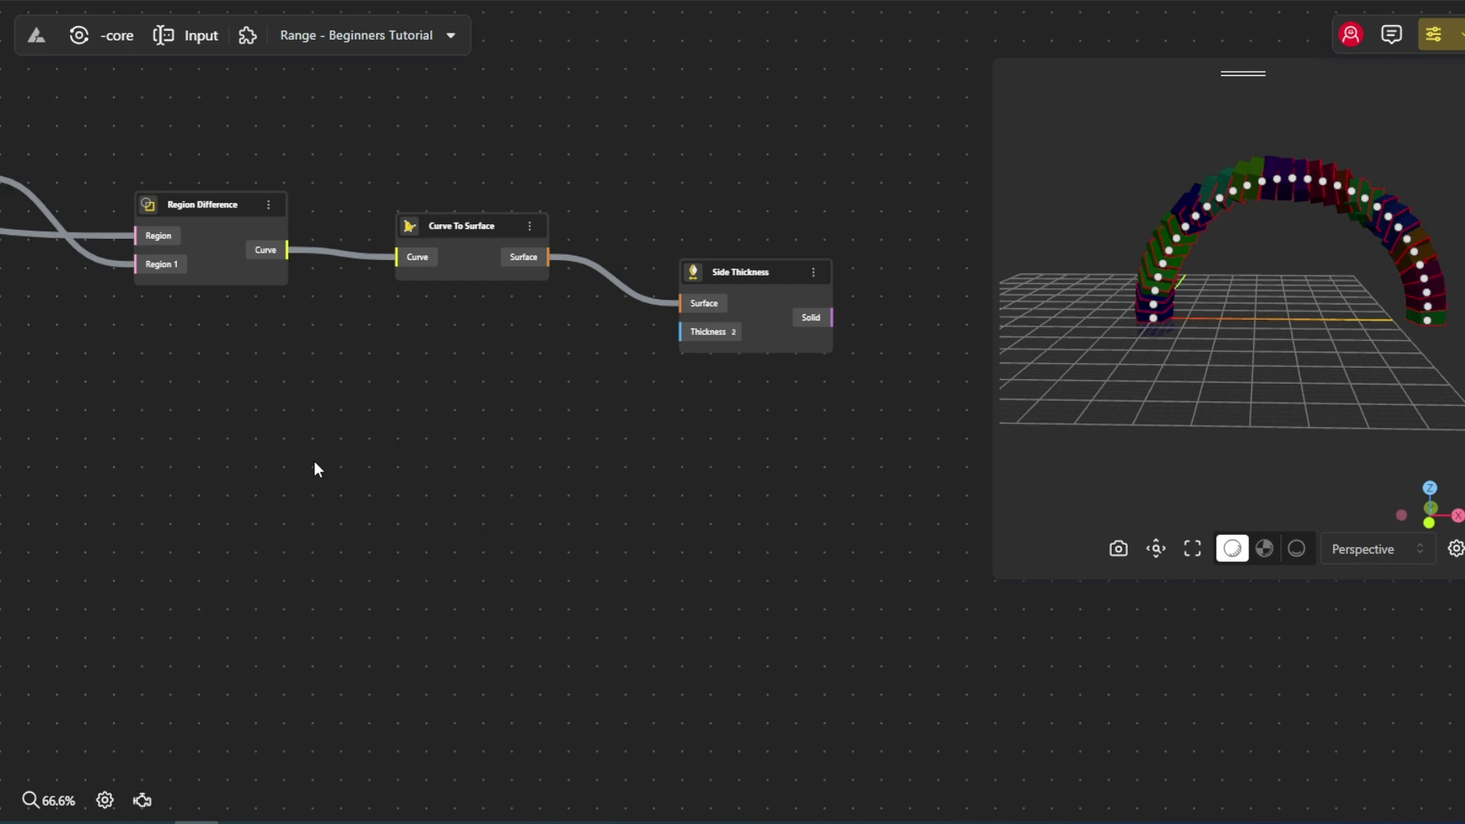
# Add a Multiplication node below DegToRad and connect the arc's Radius slider to its first input.
pyautogui.moveTo(313, 461); pyautogui.dragTo(927, 462)
pyautogui.hscroll(-15, 580, 567)
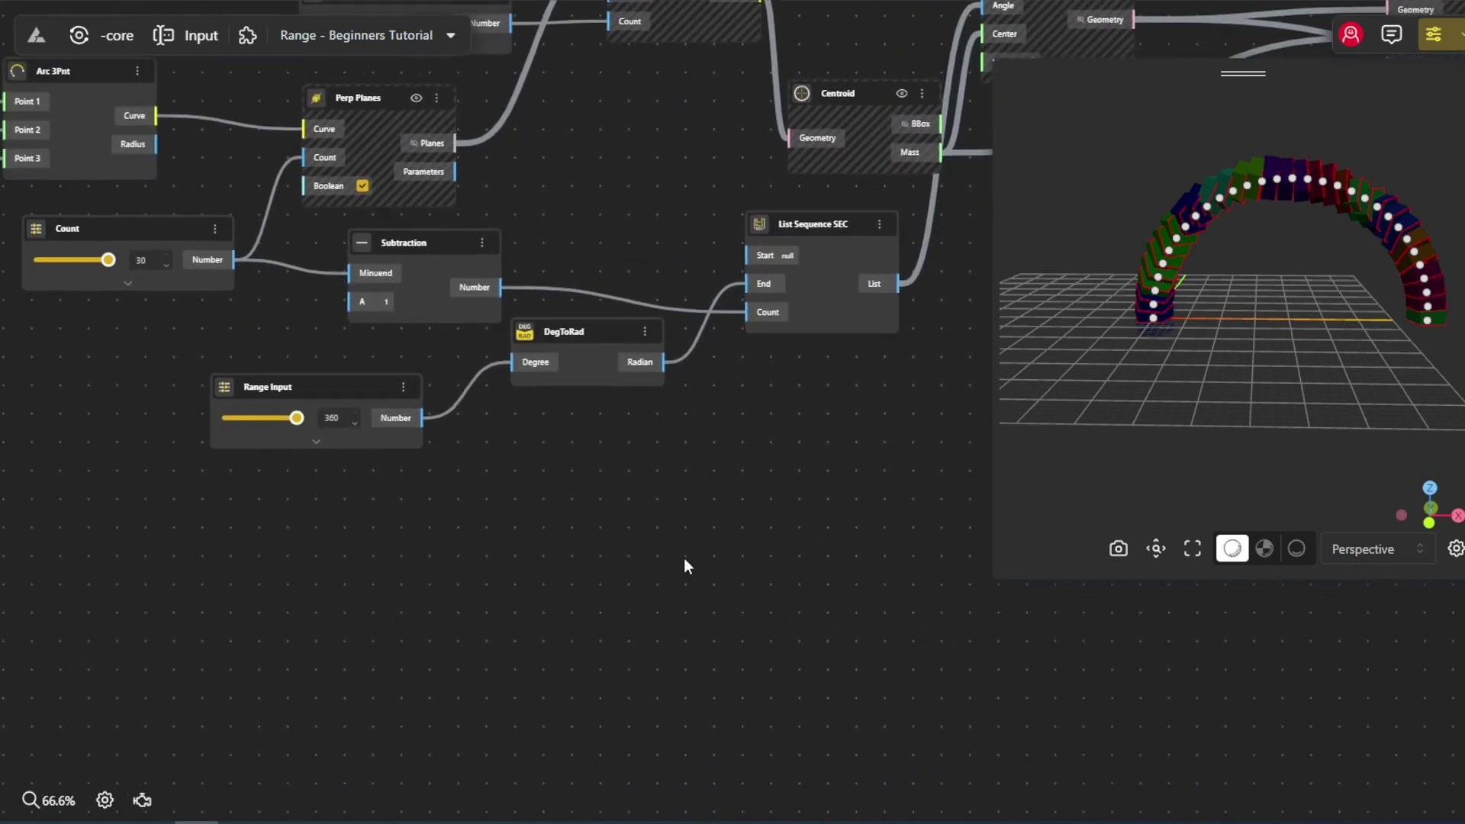
pyautogui.keyDown('ctrl'); pyautogui.scroll(-2, 694, 559); pyautogui.keyUp('ctrl')
pyautogui.keyDown('ctrl'); pyautogui.scroll(-2, 701, 562); pyautogui.keyUp('ctrl')
pyautogui.doubleClick(625, 554)
pyautogui.write('*')
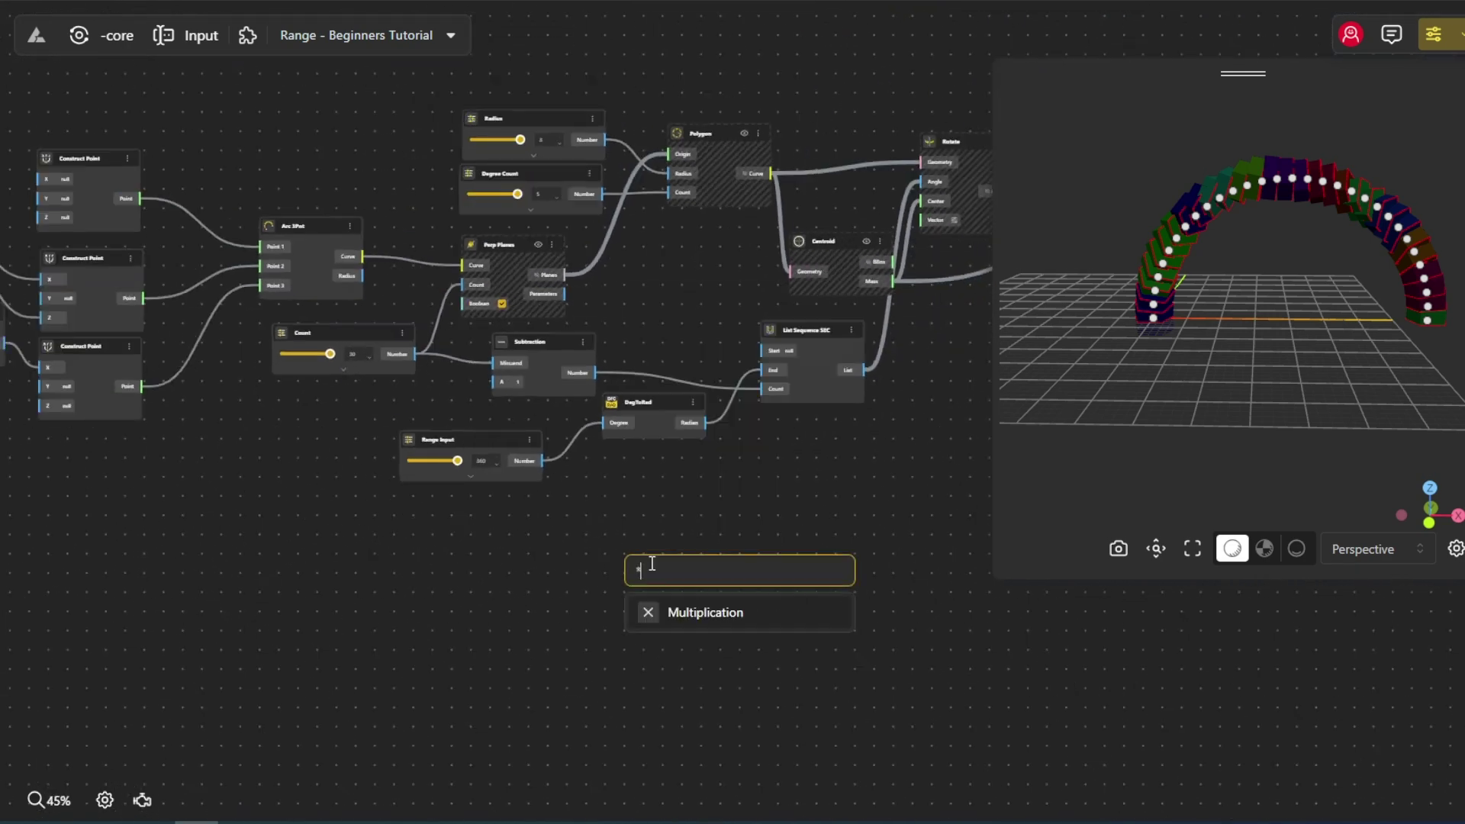
pyautogui.click(696, 601)
pyautogui.hscroll(-5, 488, 496)
pyautogui.moveTo(130, 213); pyautogui.dragTo(841, 561)
# Add a PI node, connect it to the new Multiplication's B input, and set its C input to 2.
pyautogui.doubleClick(726, 606)
pyautogui.write('pi')
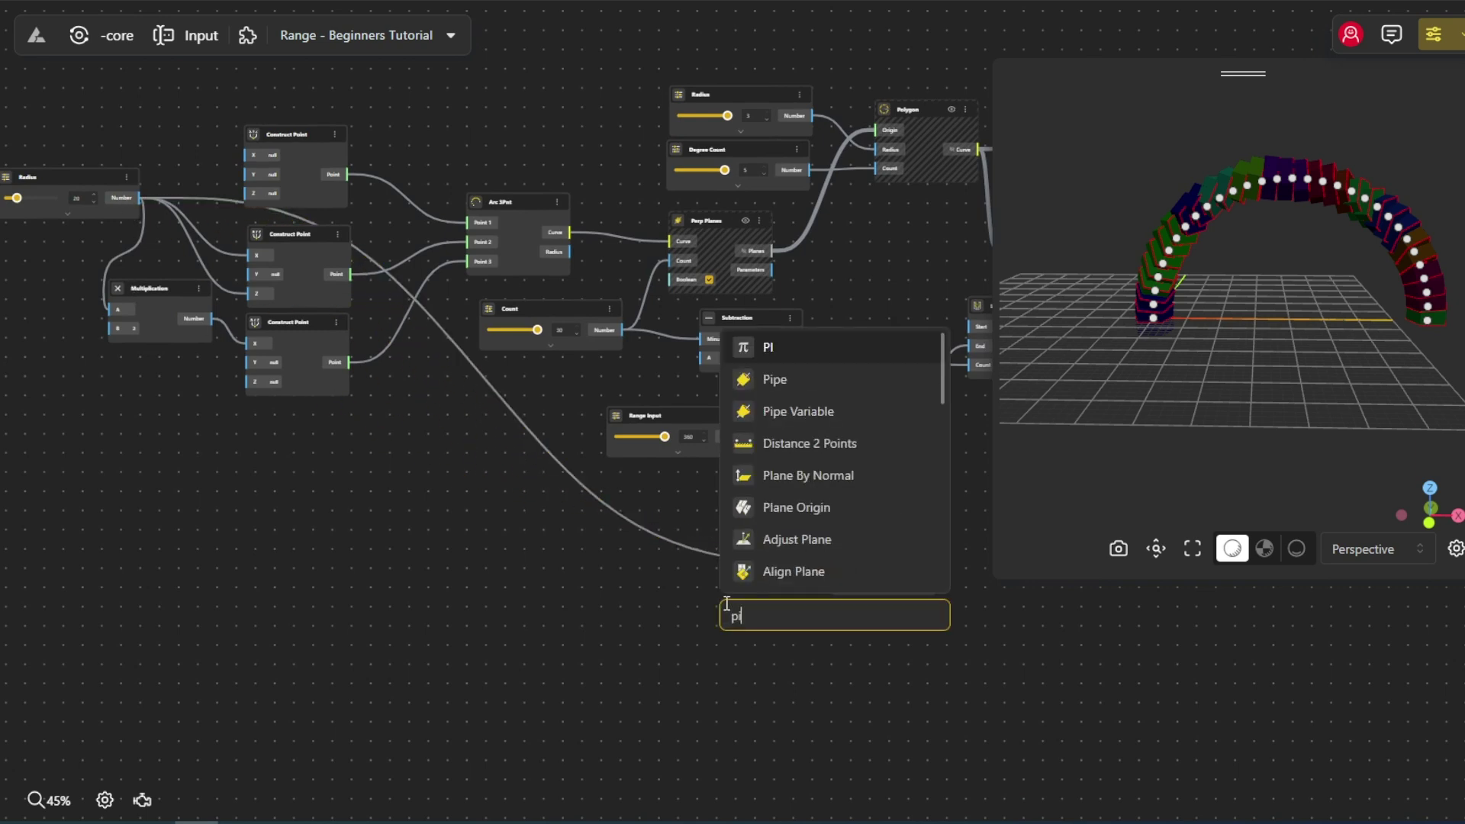
pyautogui.click(771, 380)
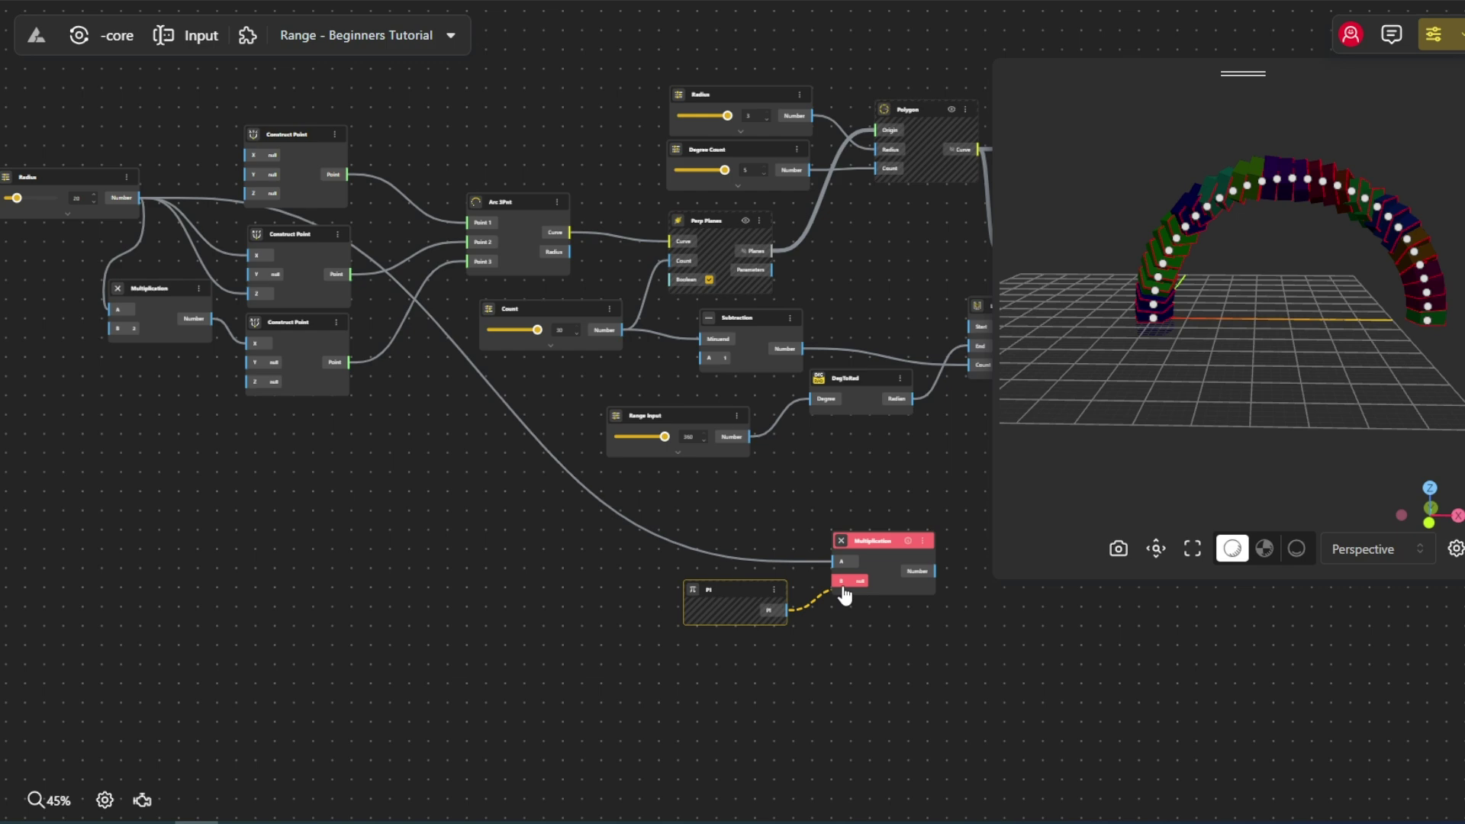
pyautogui.moveTo(845, 595); pyautogui.dragTo(849, 583)
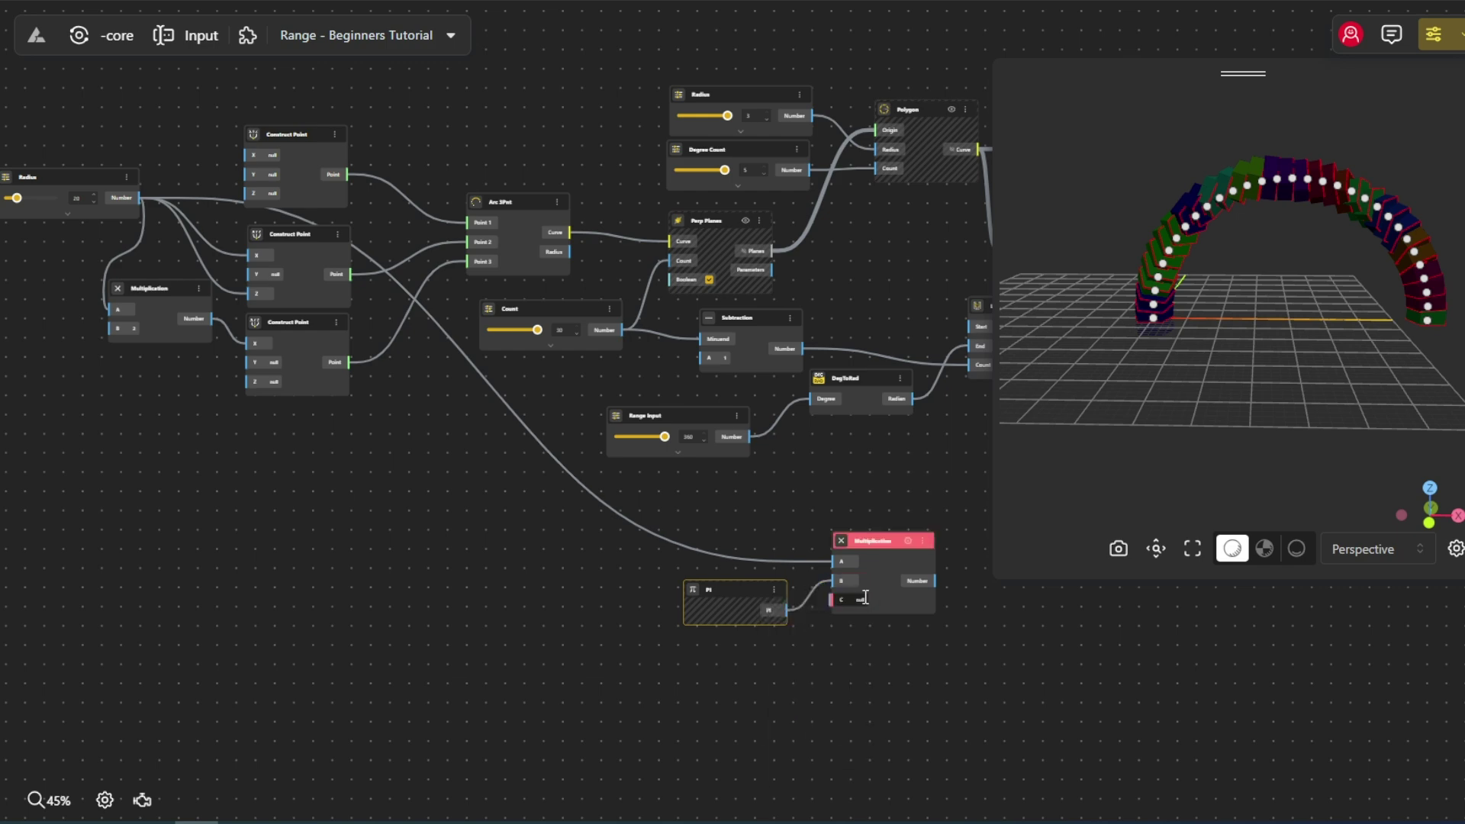
pyautogui.click(864, 598)
pyautogui.scroll(5, 831, 620)
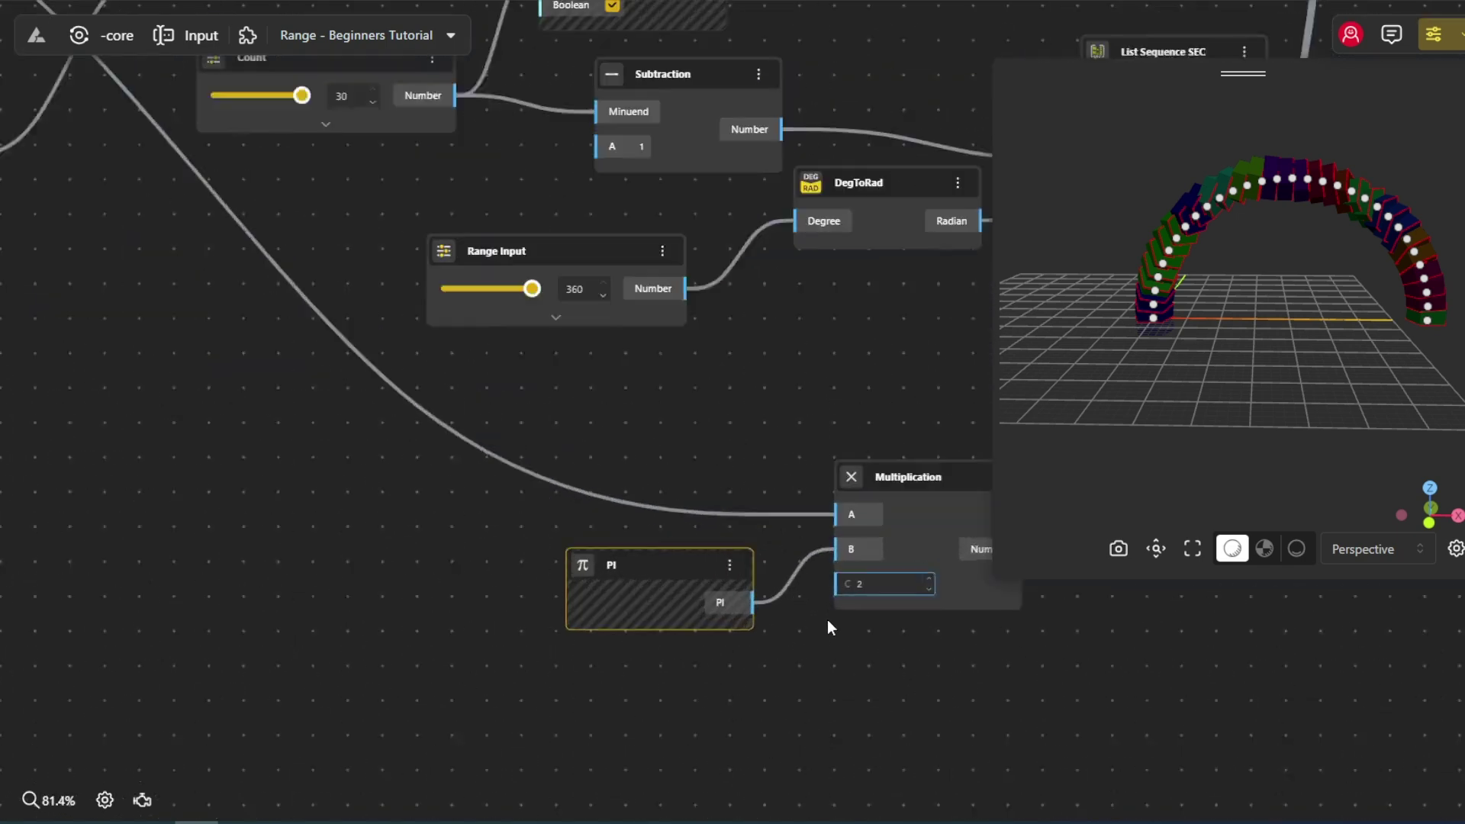
# Add a Division node beside Multiplication and connect the Multiplication result to its Dividend input.
pyautogui.moveTo(878, 630); pyautogui.dragTo(416, 641)
pyautogui.scroll(-2, 418, 641)
pyautogui.doubleClick(575, 538)
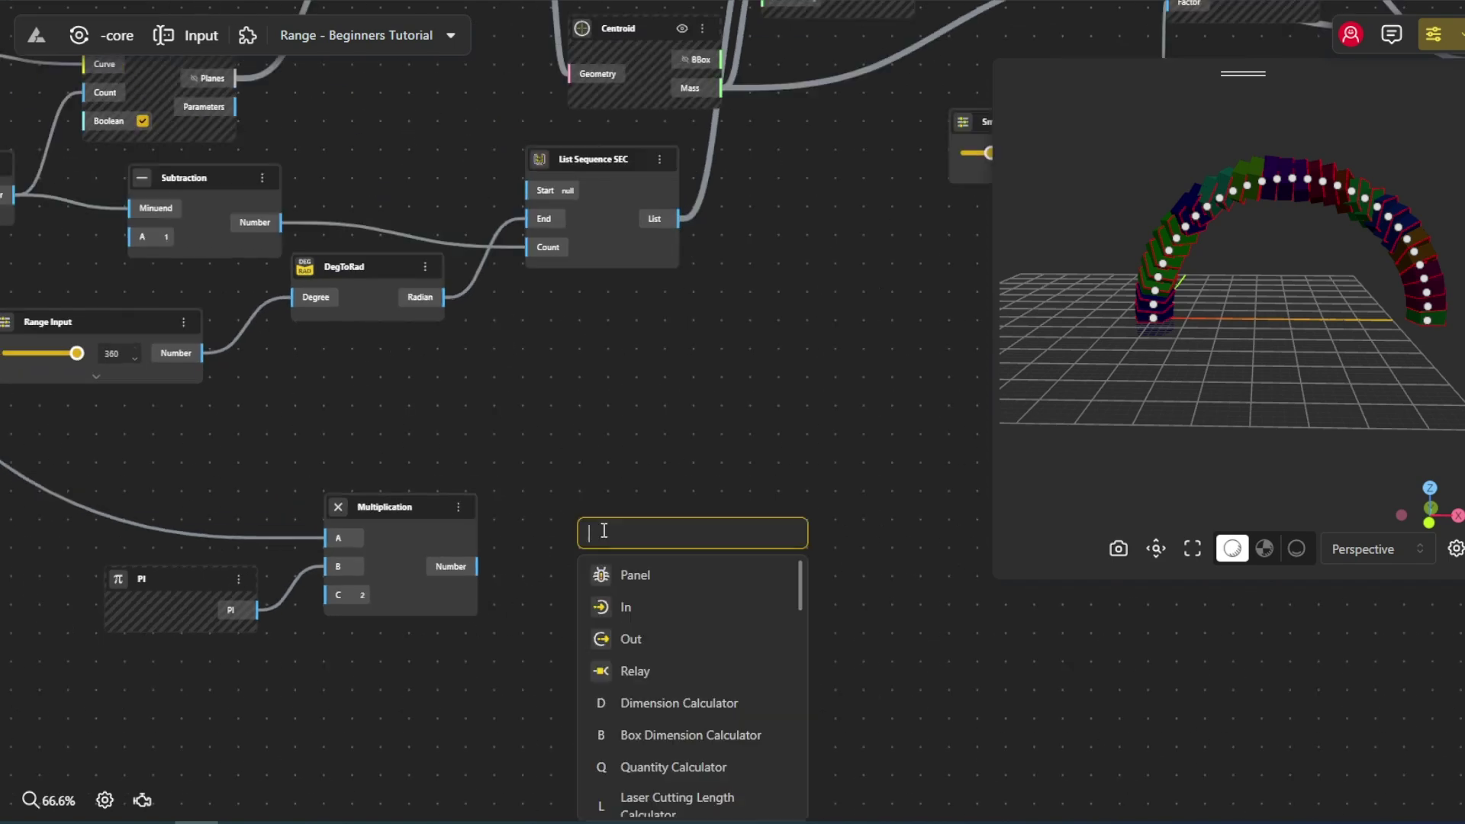
pyautogui.write('/')
pyautogui.click(633, 572)
pyautogui.moveTo(597, 437); pyautogui.dragTo(679, 423)
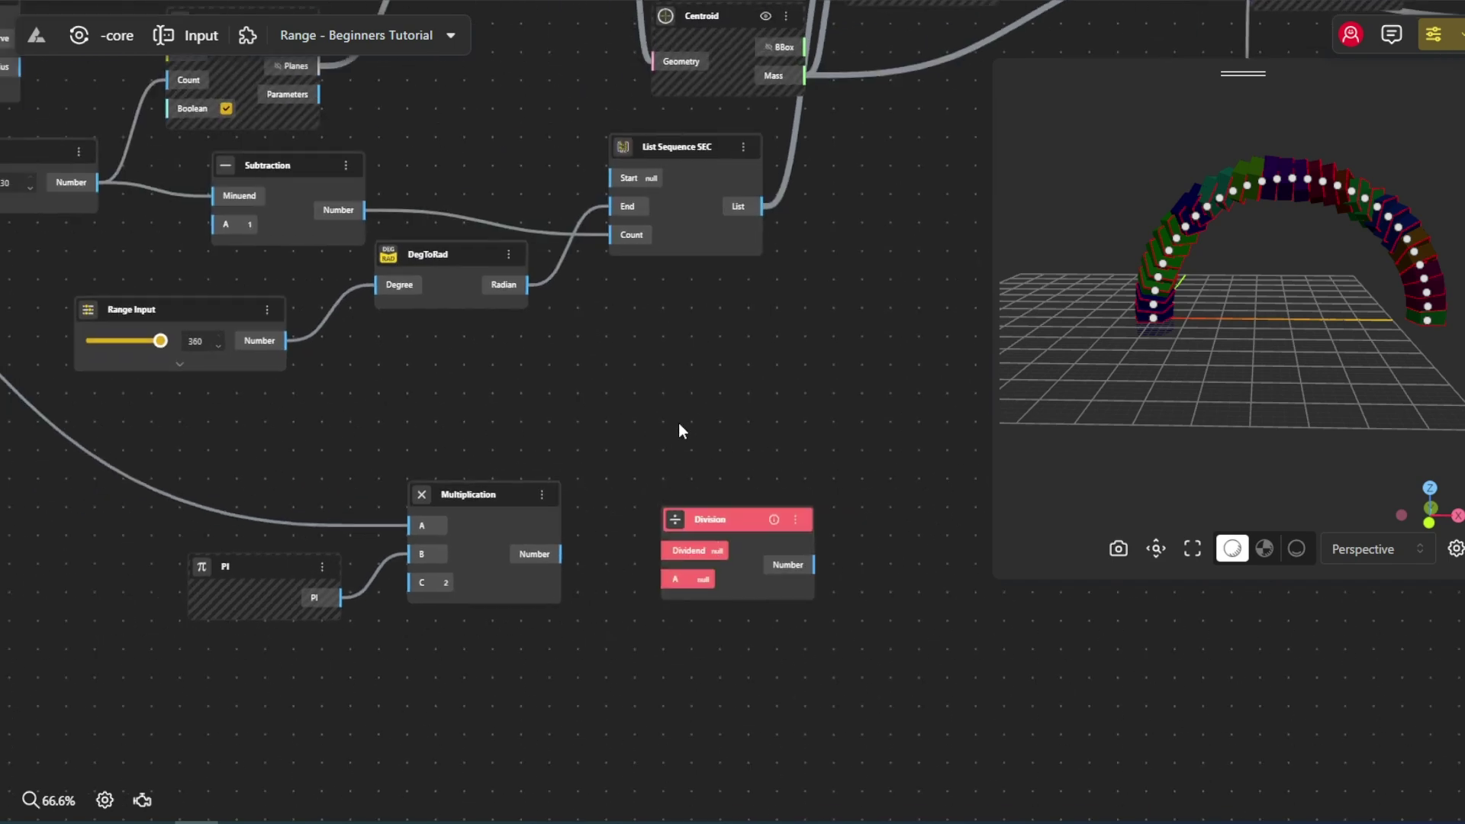
pyautogui.scroll(-1, 679, 423)
pyautogui.moveTo(705, 510)
pyautogui.mouseDown()
pyautogui.moveTo(746, 478)
pyautogui.moveTo(705, 507)
pyautogui.mouseUp()
pyautogui.rightClick(729, 534)
pyautogui.click(645, 556)
pyautogui.scroll(-2, 670, 443)
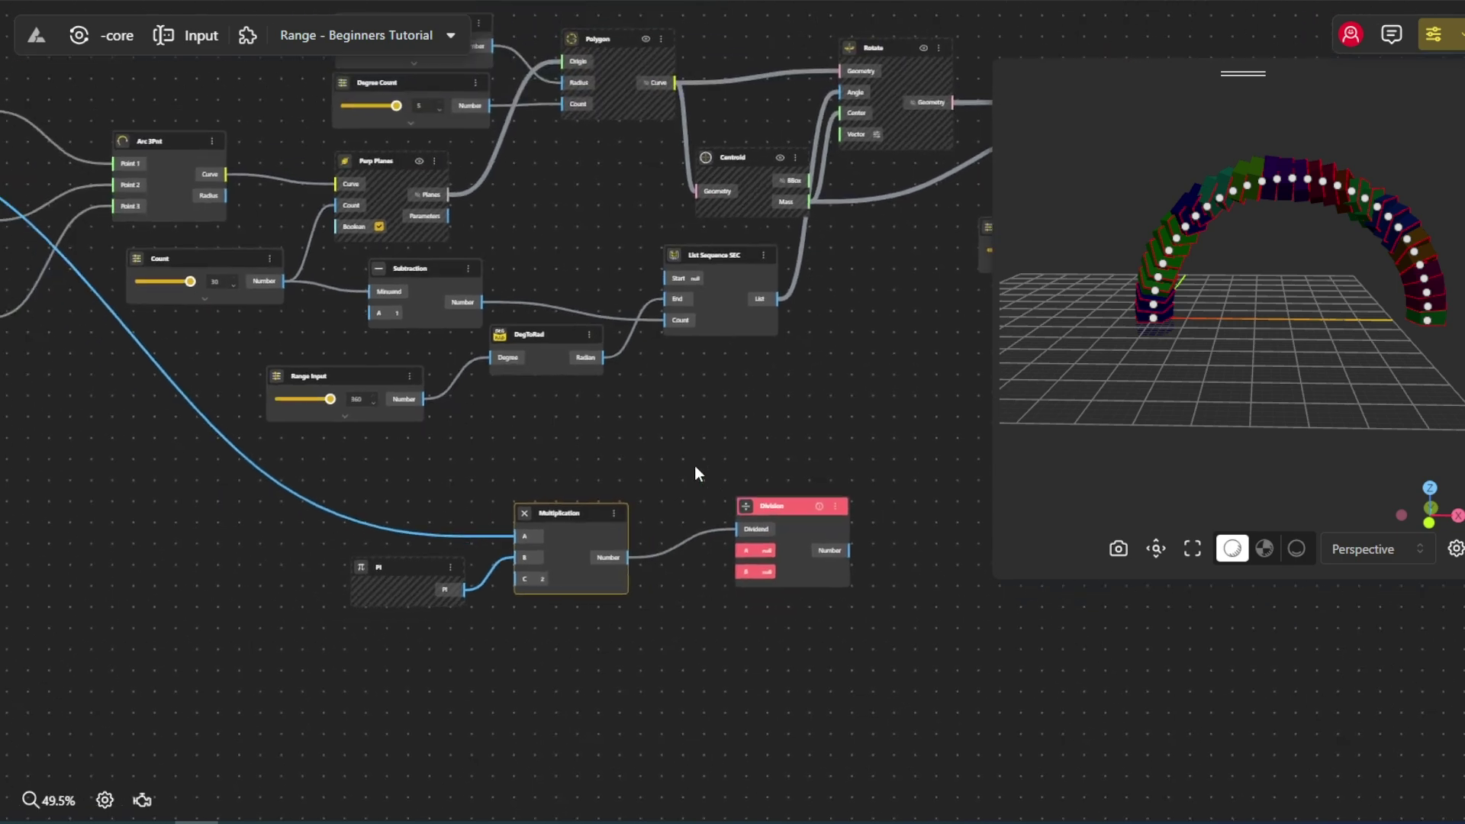
# Connect the Count slider to Division's A input and the Subtraction result to its B input.
pyautogui.moveTo(615, 498); pyautogui.dragTo(750, 553)
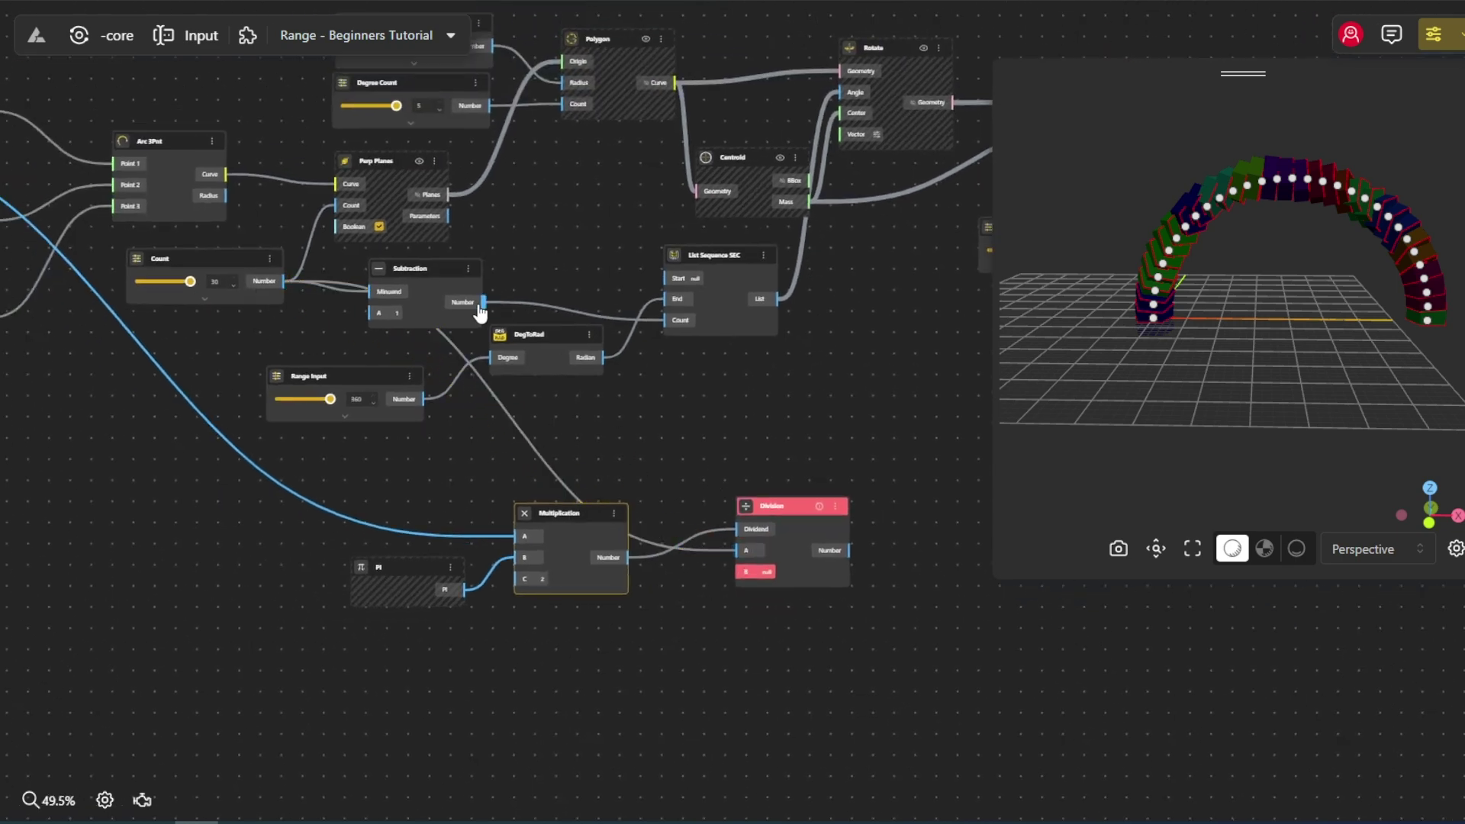
pyautogui.moveTo(483, 302); pyautogui.dragTo(791, 534)
# Connect the Division result to the Thickness input of the Side Thickness node.
pyautogui.moveTo(933, 557); pyautogui.dragTo(888, 372)
pyautogui.scroll(1, 589, 518)
pyautogui.click(599, 475)
pyautogui.scroll(-6, 654, 500)
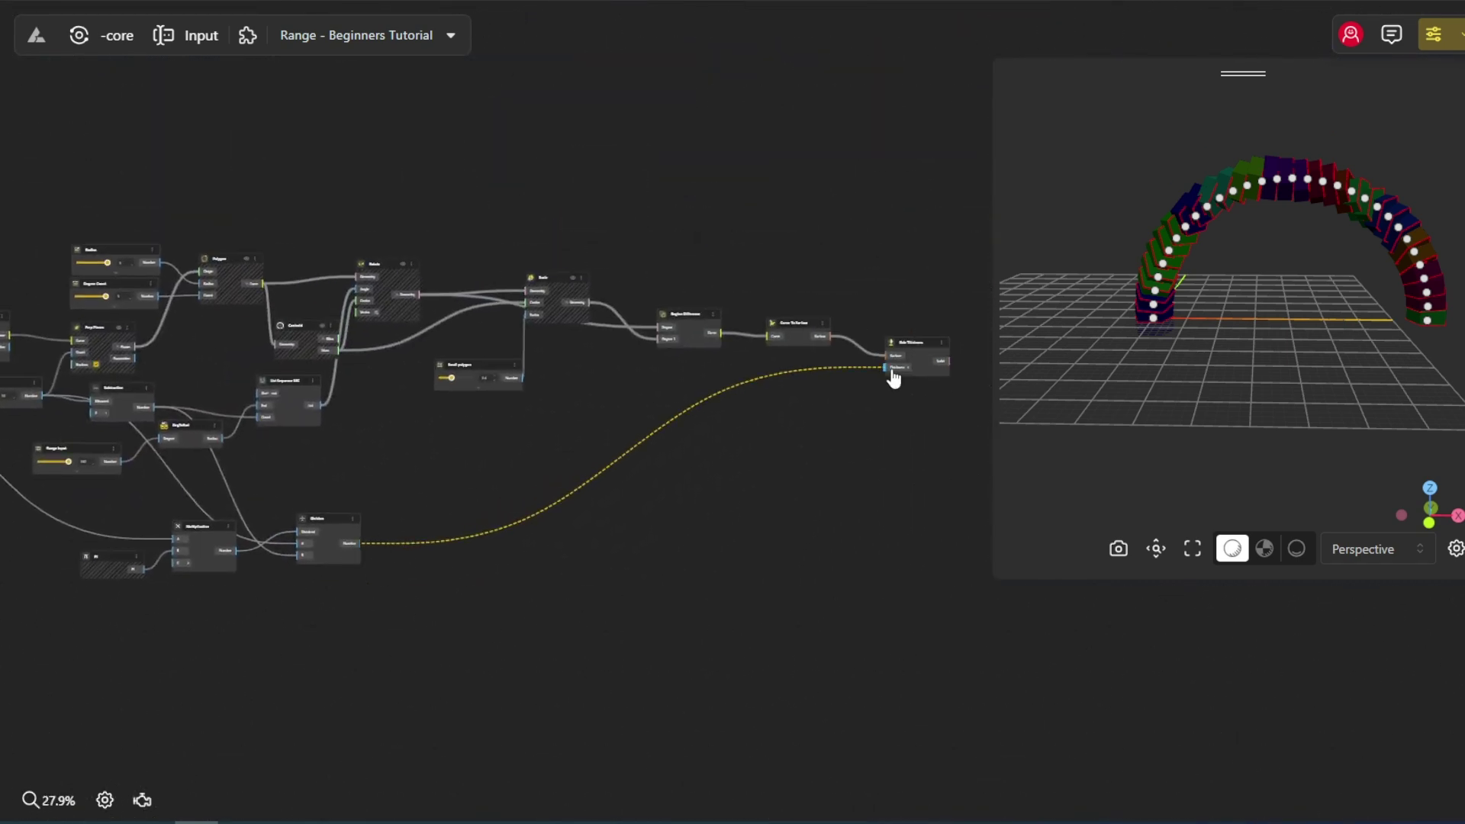
pyautogui.scroll(-2, 791, 479)
pyautogui.moveTo(583, 530); pyautogui.dragTo(570, 525)
pyautogui.scroll(-1, 570, 525)
pyautogui.moveTo(662, 504); pyautogui.dragTo(568, 515)
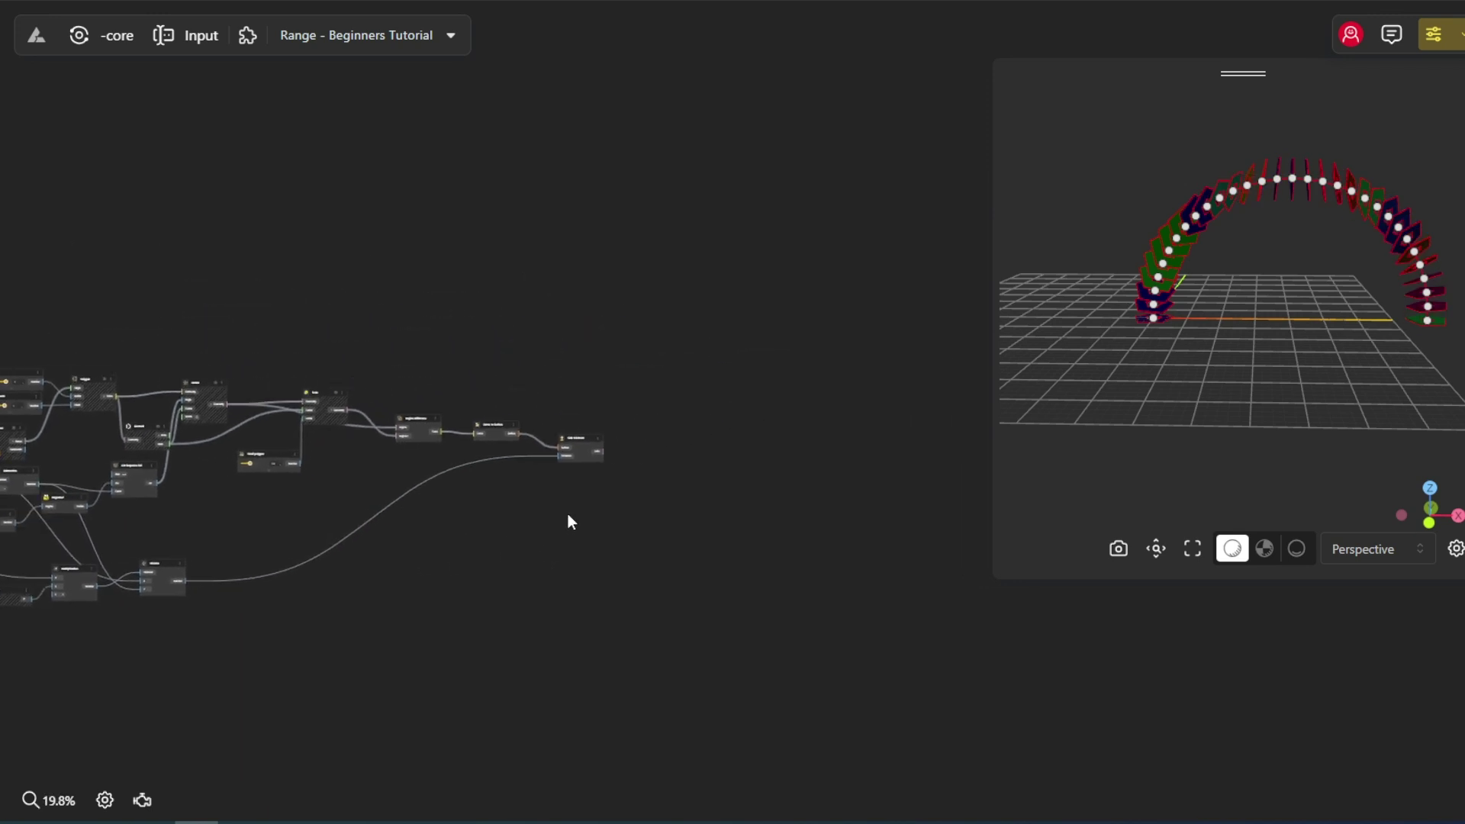
# Hide the previews of the Side Thickness, Curve To Surface and Region Difference nodes.
pyautogui.scroll(5, 577, 489)
pyautogui.click(583, 393)
pyautogui.rightClick(583, 402)
pyautogui.click(412, 587)
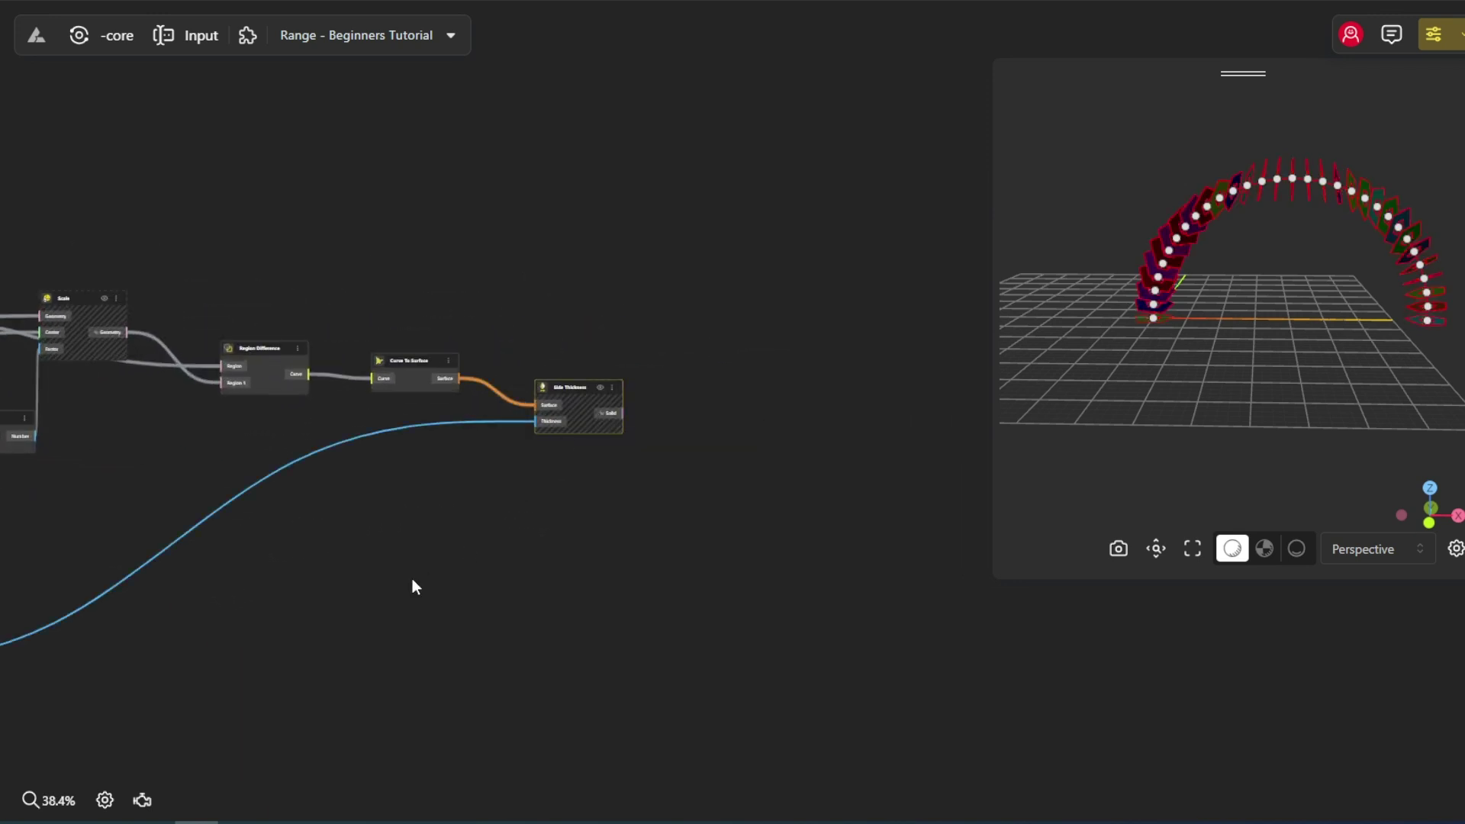
pyautogui.hscroll(-5, 537, 542)
pyautogui.click(683, 327)
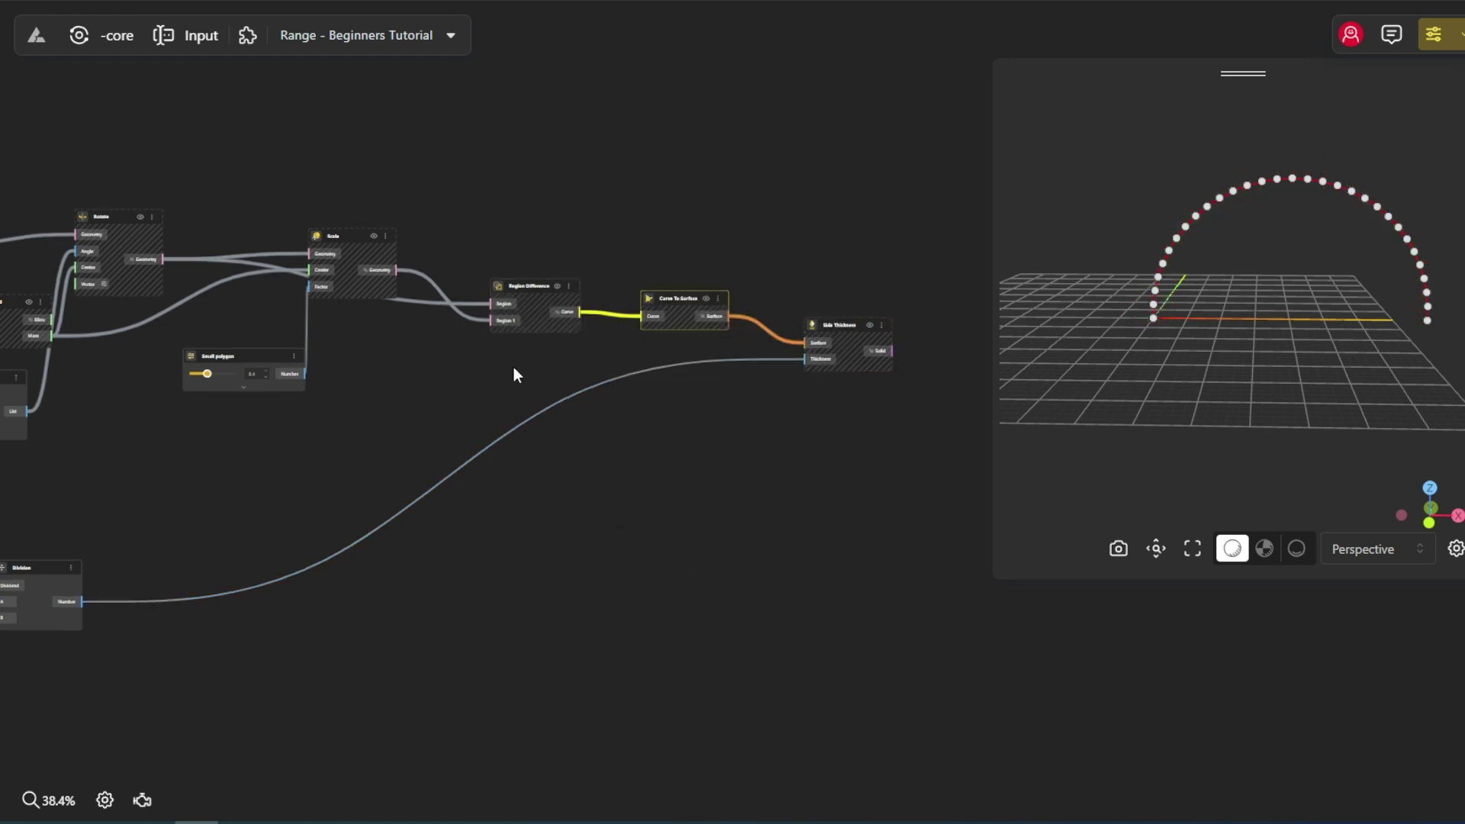
# Hide the previews of the Division and List Sequence SEC nodes.
pyautogui.hscroll(-5, 513, 365)
pyautogui.scroll(-1, 458, 458)
pyautogui.rightClick(397, 493)
pyautogui.click(353, 468)
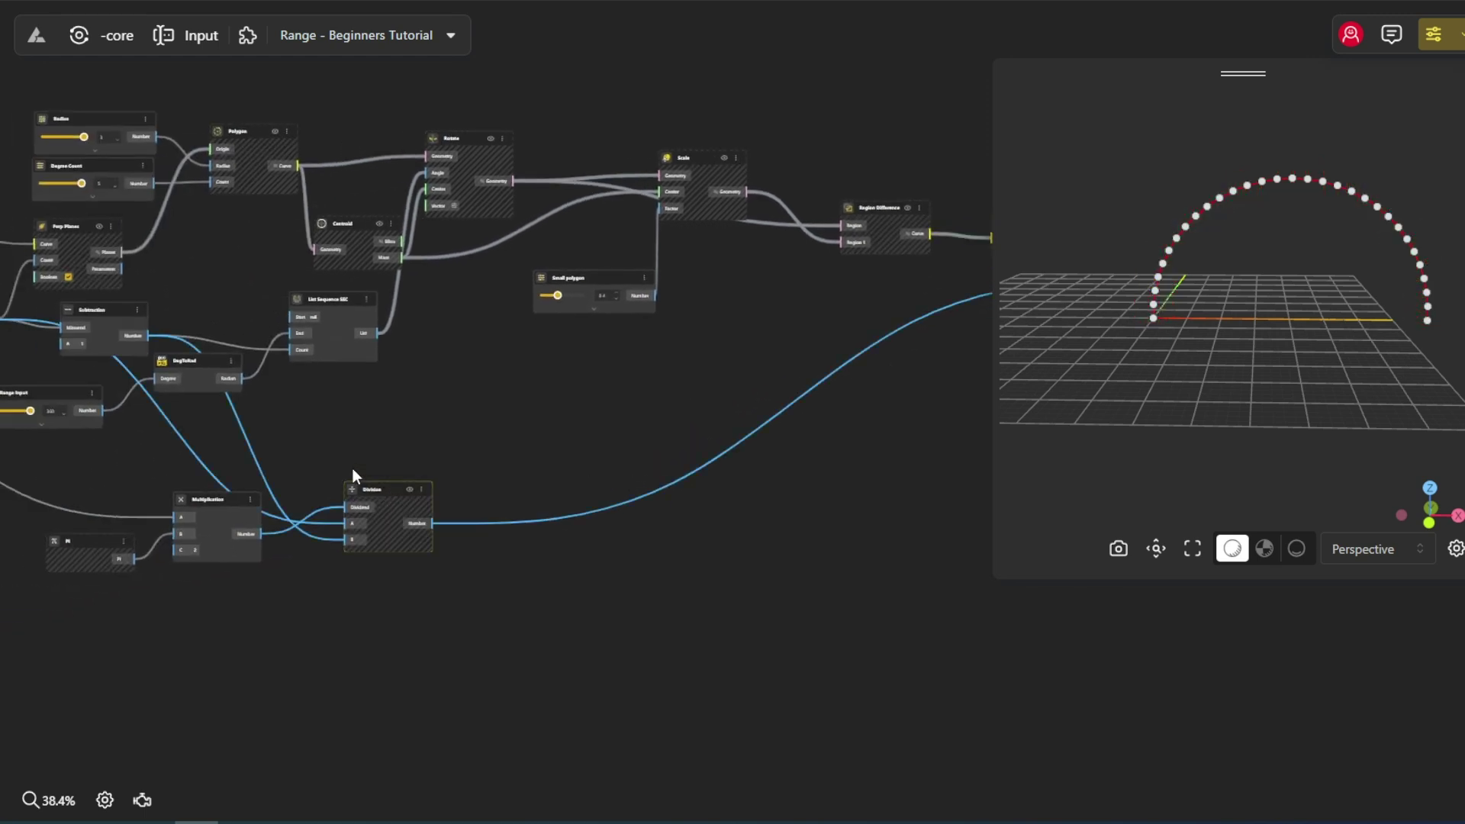
pyautogui.hscroll(-3, 366, 473)
pyautogui.scroll(2, 367, 473)
pyautogui.click(424, 418)
pyautogui.rightClick(432, 419)
pyautogui.click(450, 437)
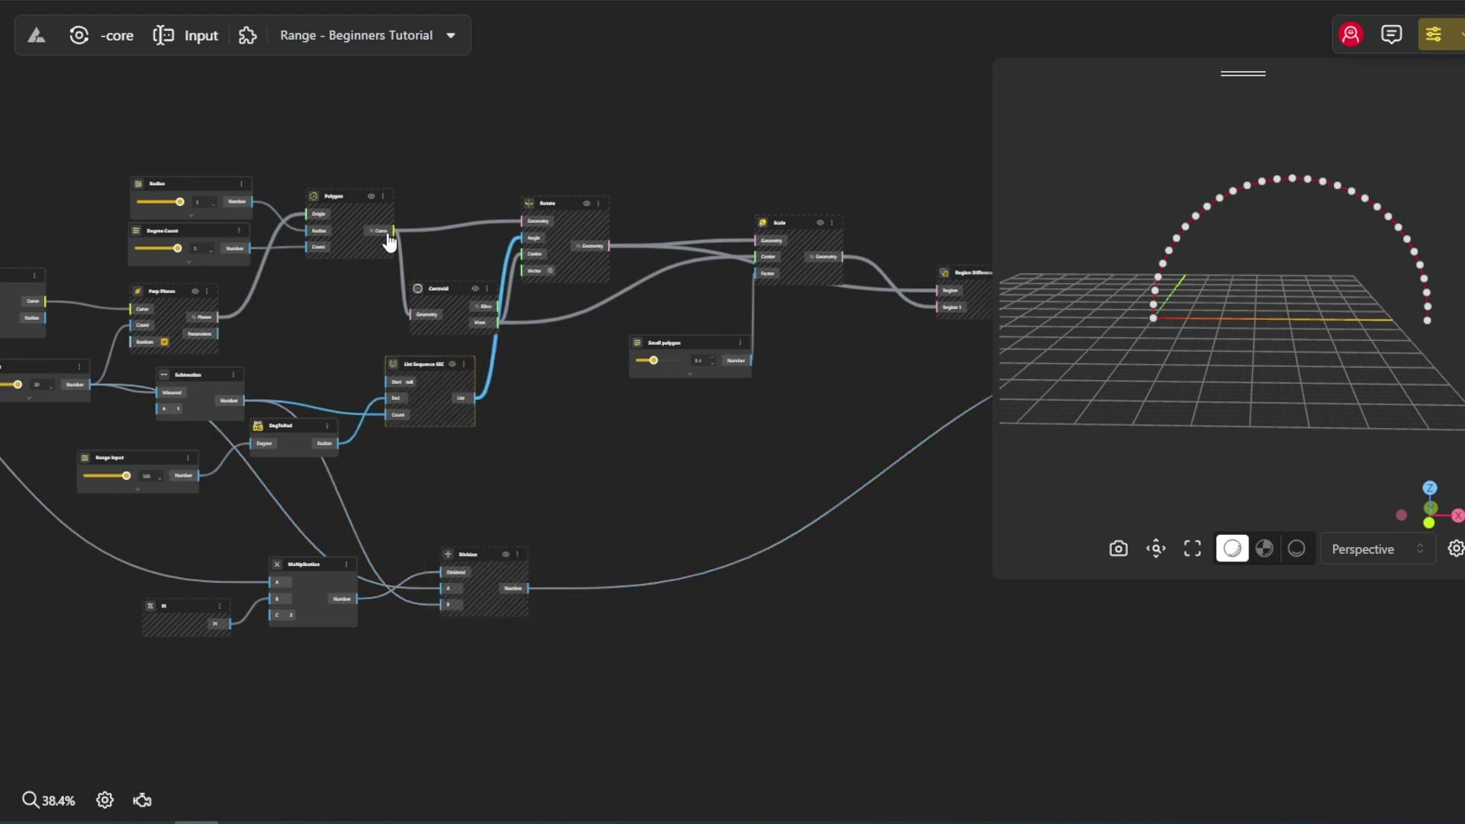
# Hide the previews of the Arc 3Pnt node and its three Construct Point nodes.
pyautogui.hscroll(-5, 282, 404)
pyautogui.scroll(1, 282, 404)
pyautogui.rightClick(264, 315)
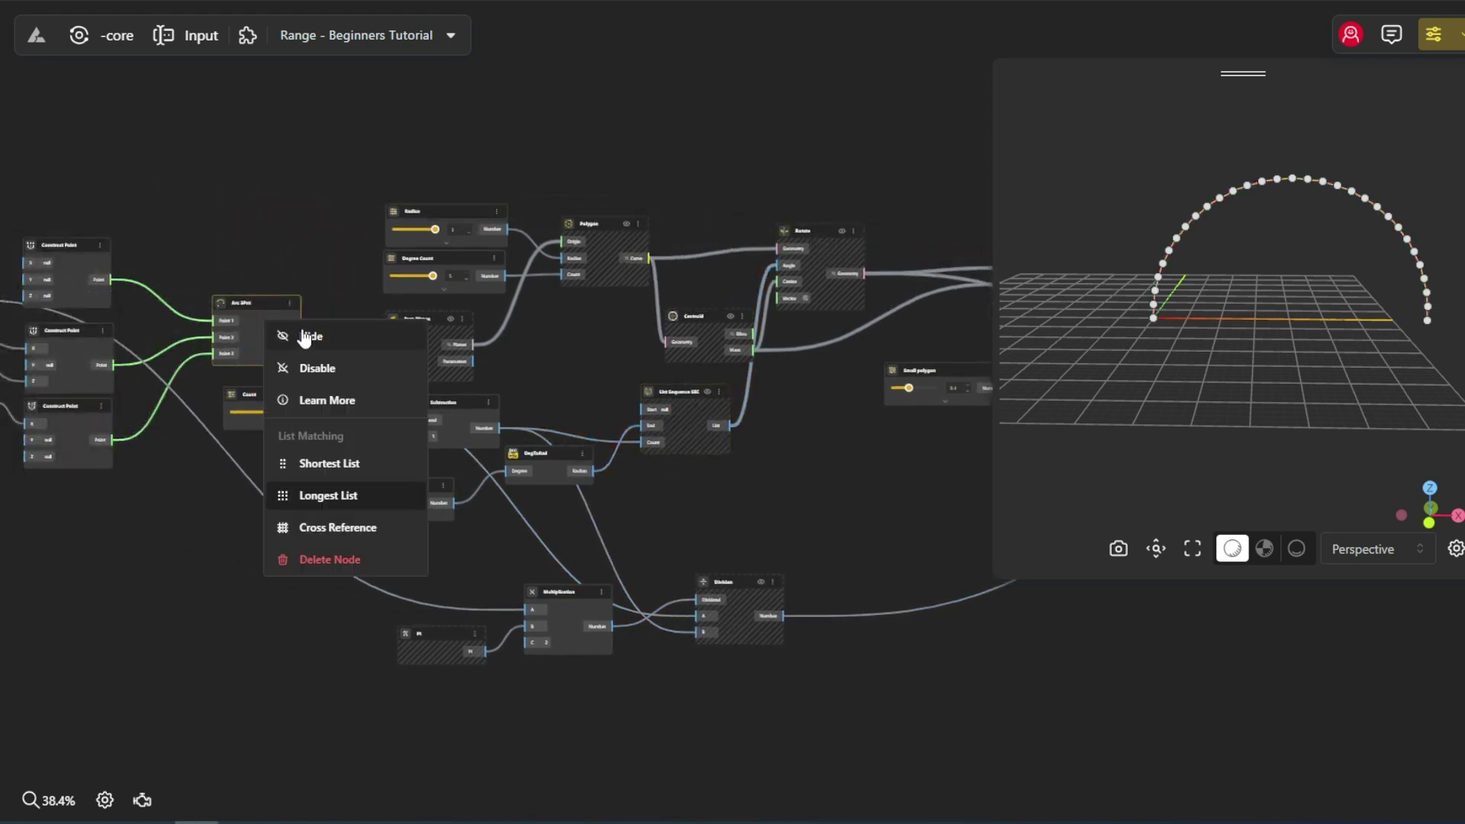
pyautogui.press('Escape')
pyautogui.moveTo(11, 221); pyautogui.dragTo(135, 422)
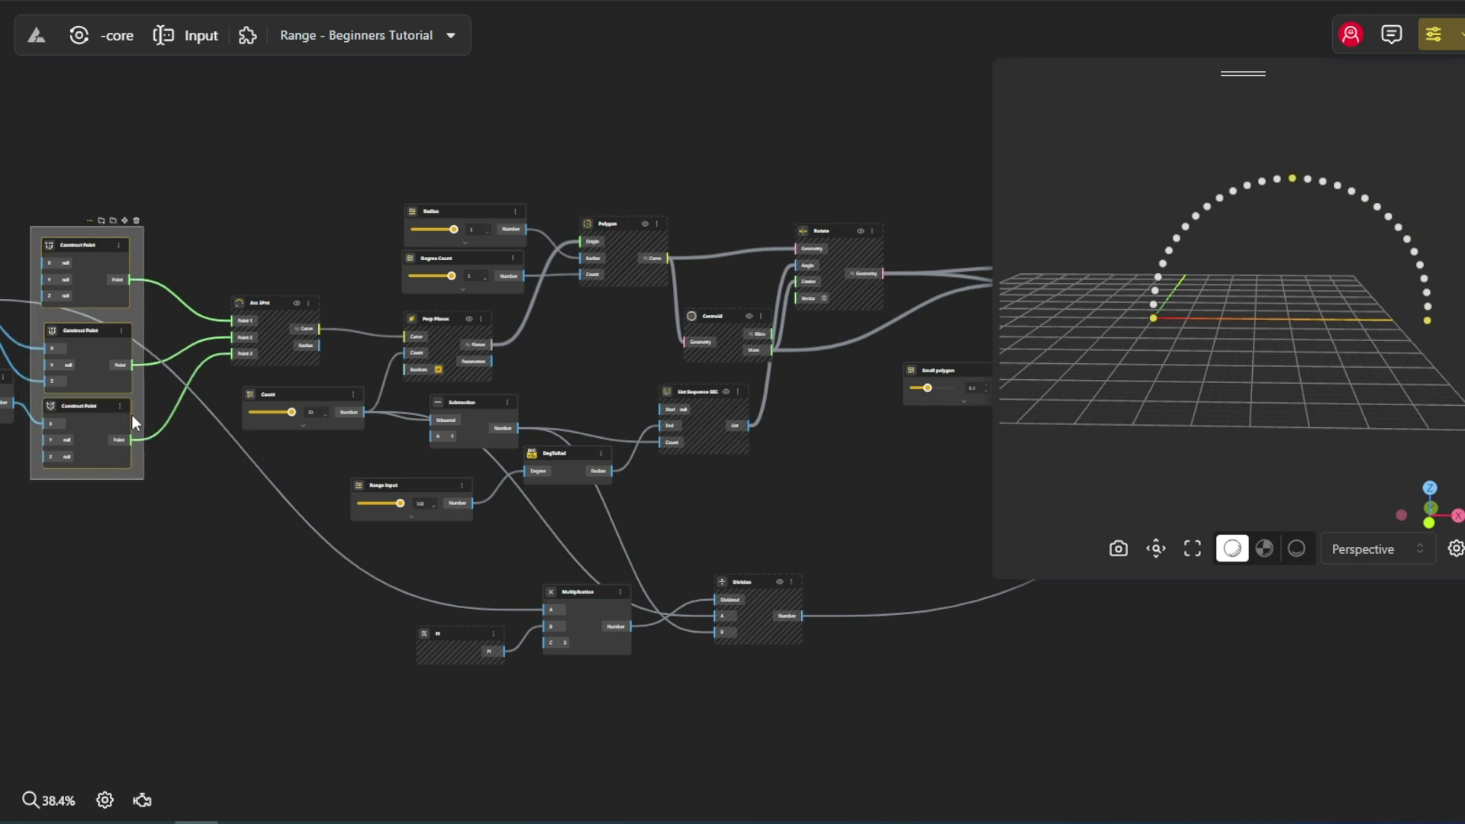
pyautogui.rightClick(125, 315)
pyautogui.click(169, 326)
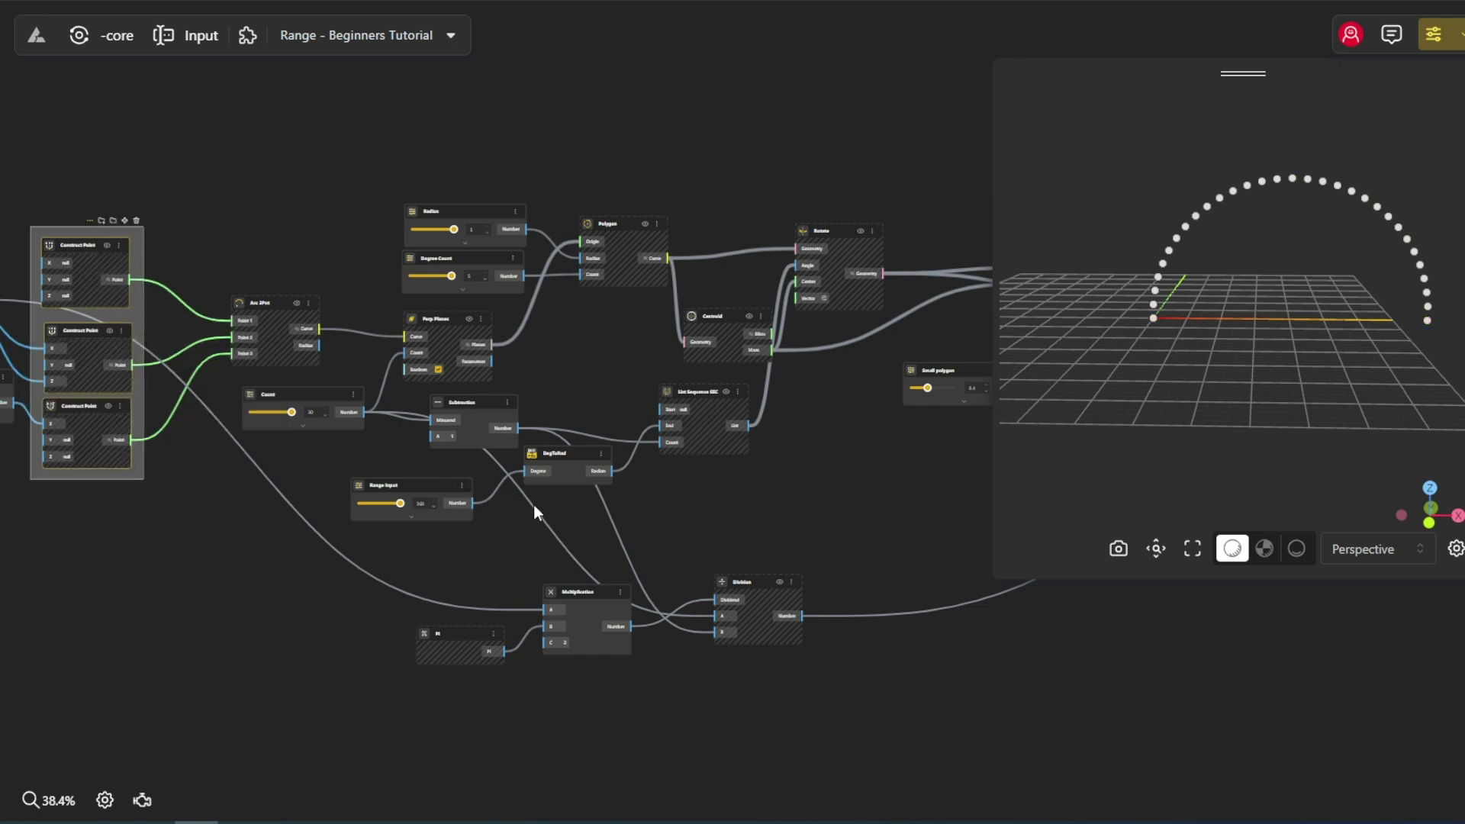
# Locate the Centroid node through its points in the 3D view and hide its preview.
pyautogui.hscroll(8, 533, 506)
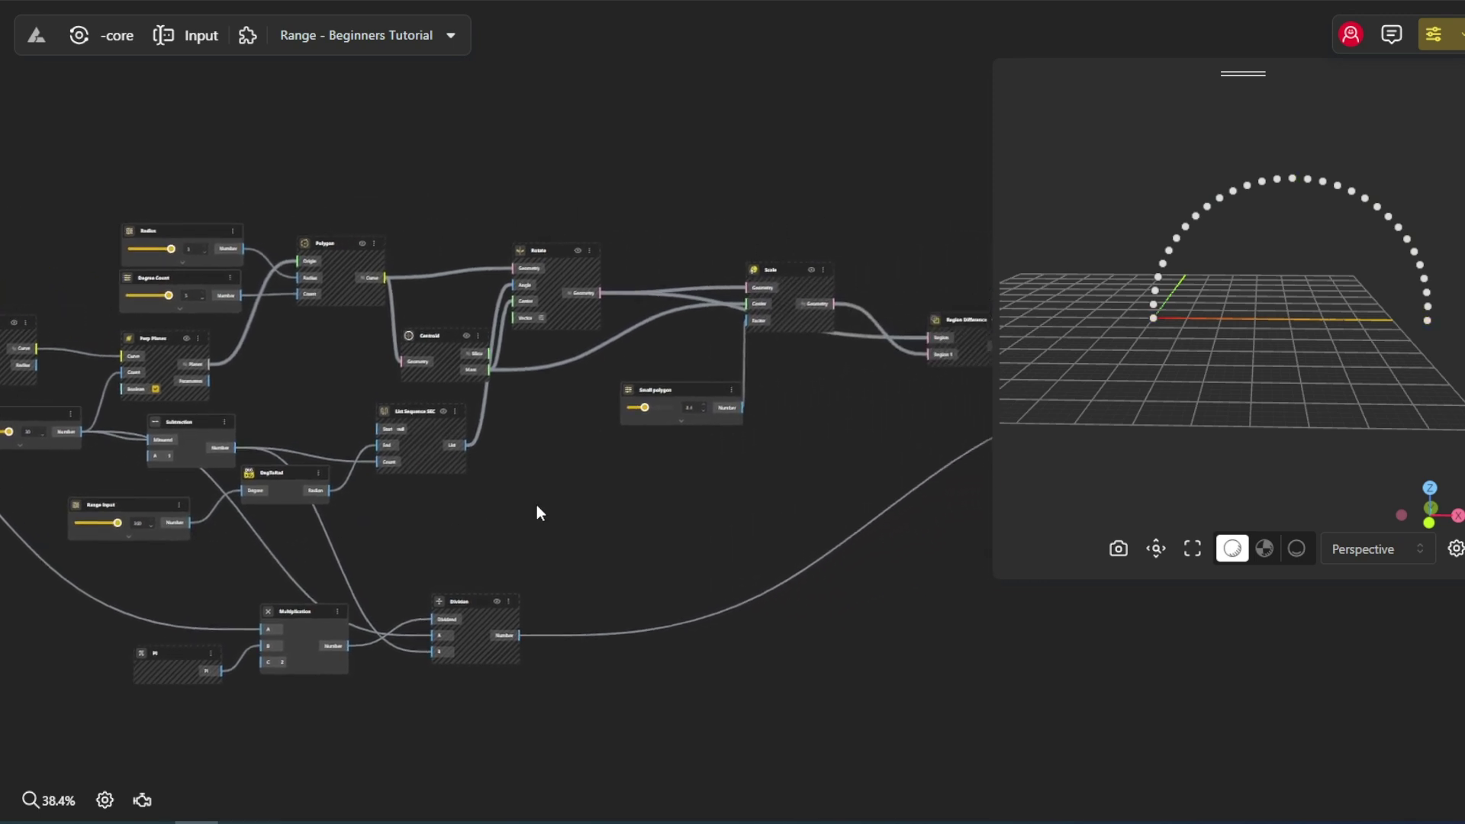
pyautogui.click(1156, 290)
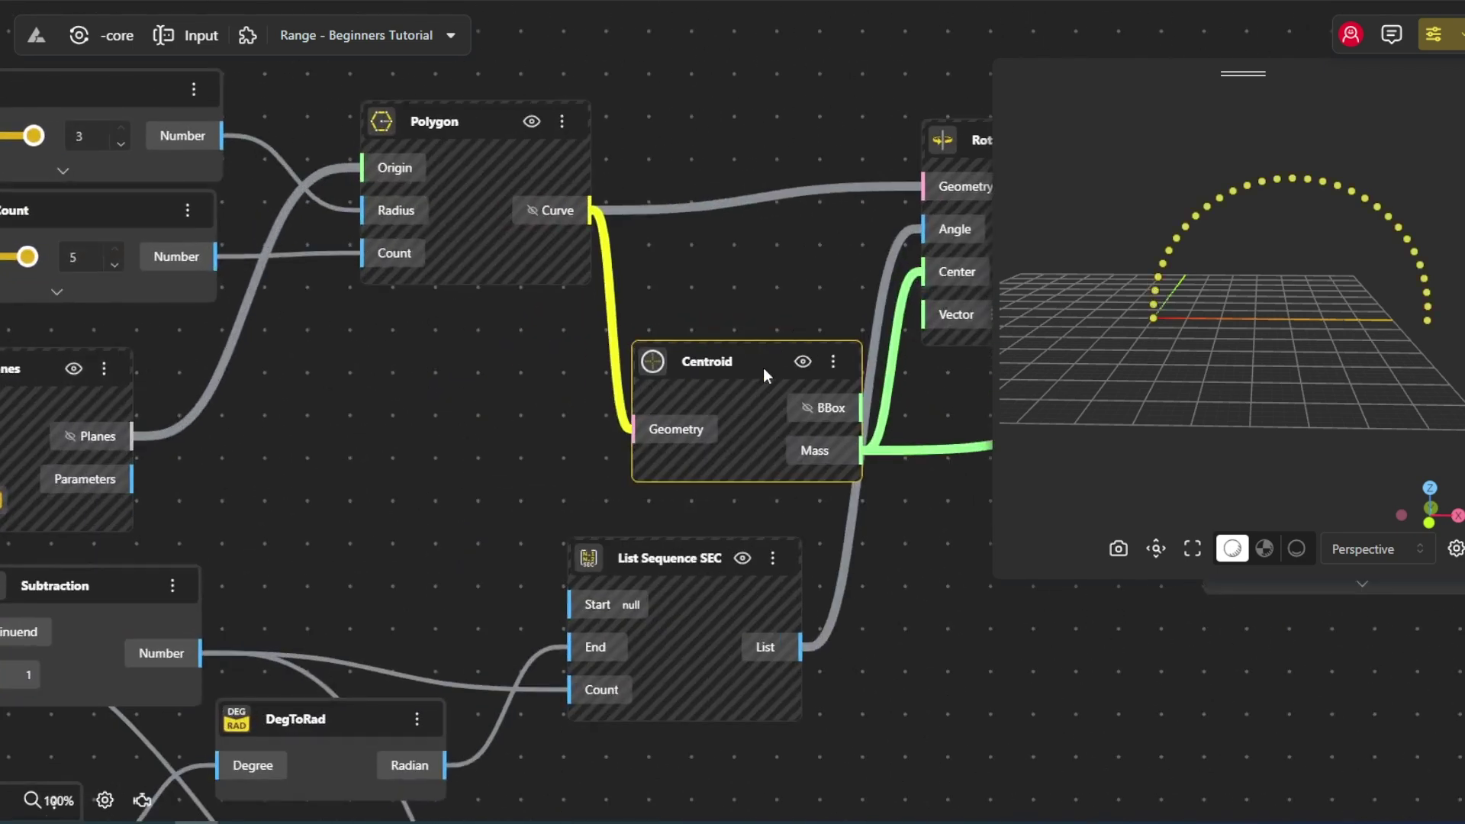
pyautogui.rightClick(764, 368)
pyautogui.click(809, 390)
# Add an Apply Material node after the Side Thickness node.
pyautogui.hscroll(10, 429, 506)
pyautogui.scroll(-3, 360, 557)
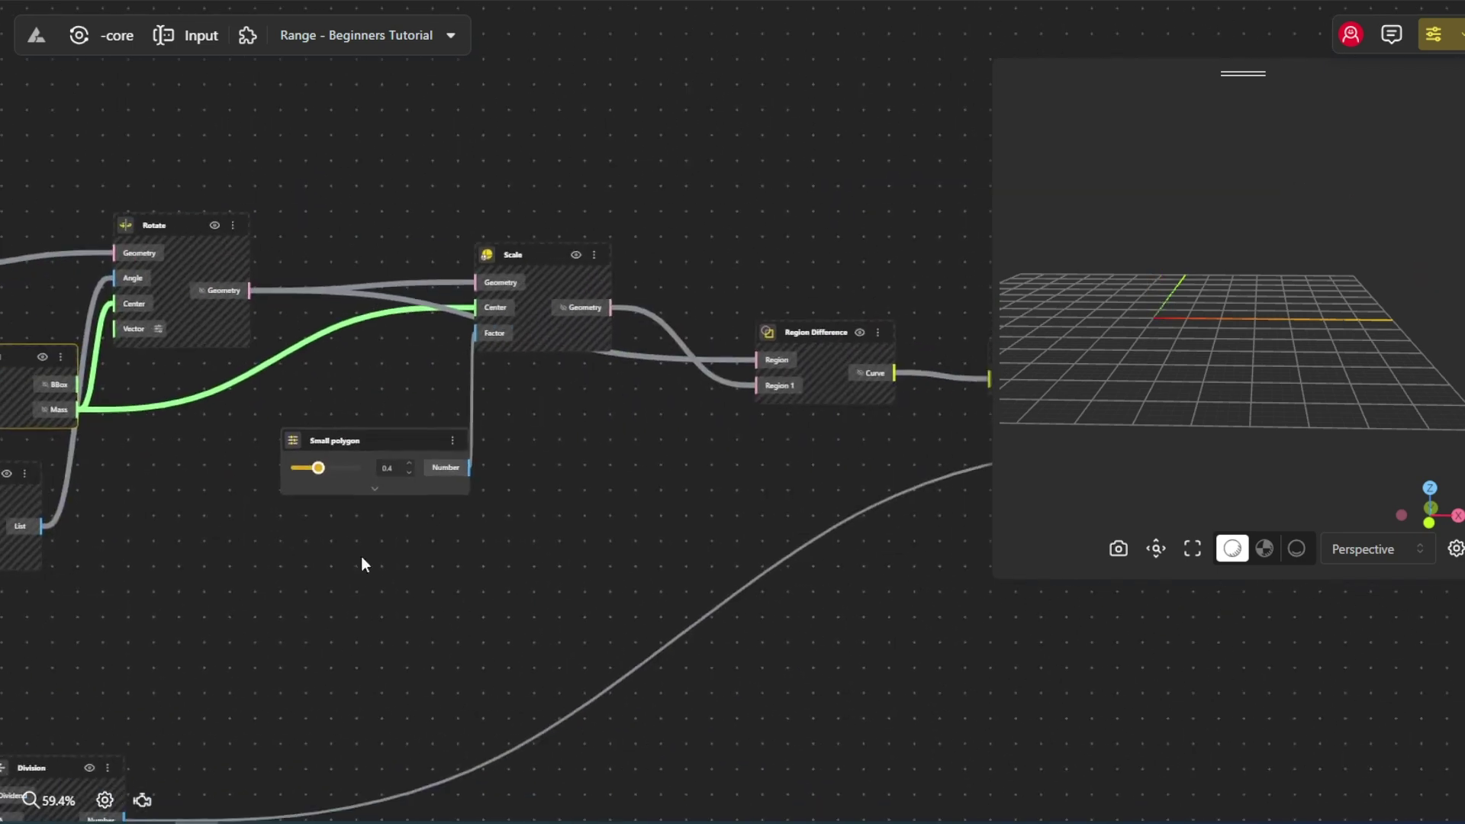
pyautogui.hscroll(10, 529, 583)
pyautogui.hscroll(10, 671, 565)
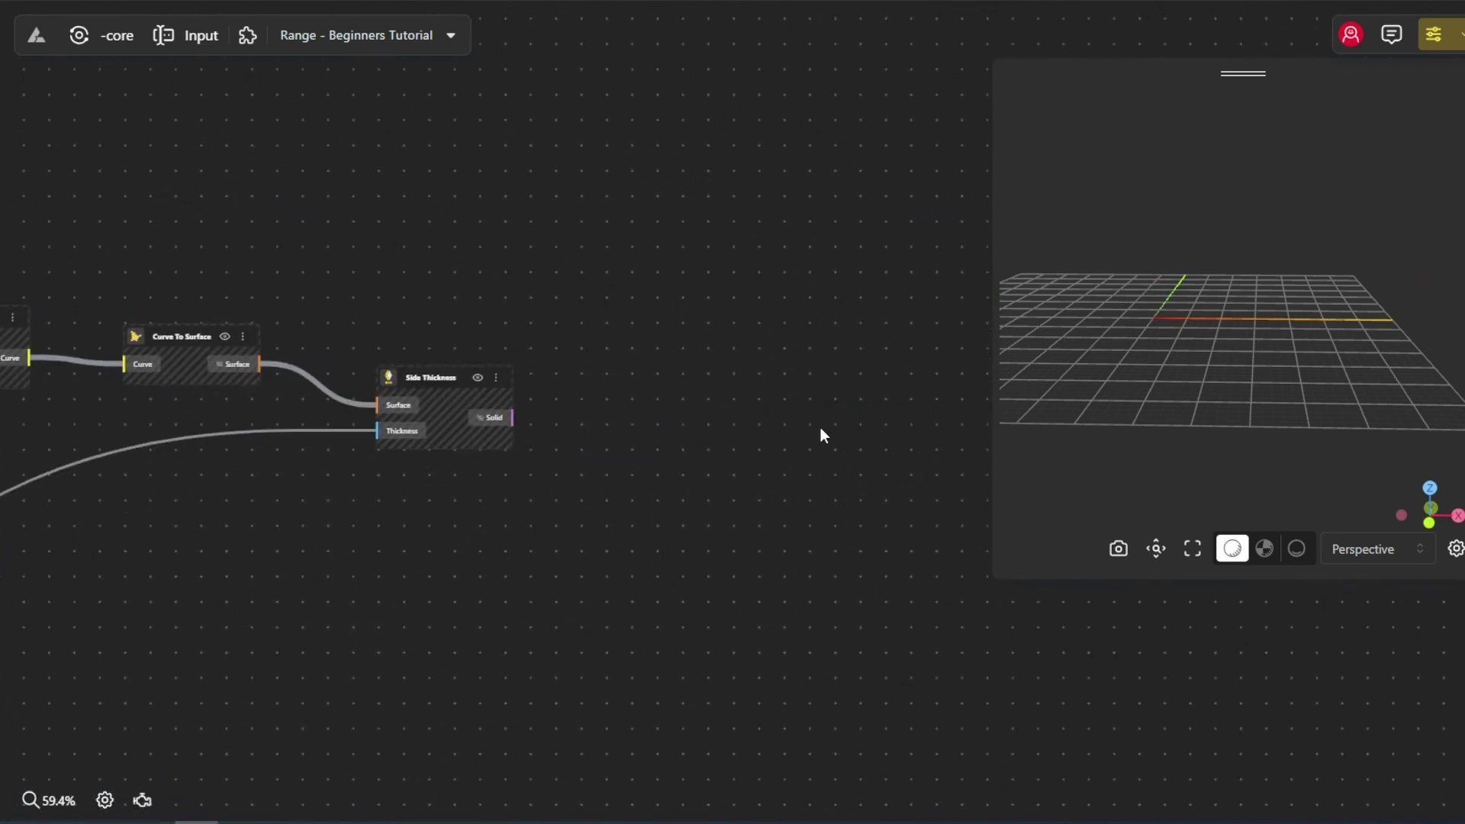
pyautogui.doubleClick(731, 374)
pyautogui.write('apply')
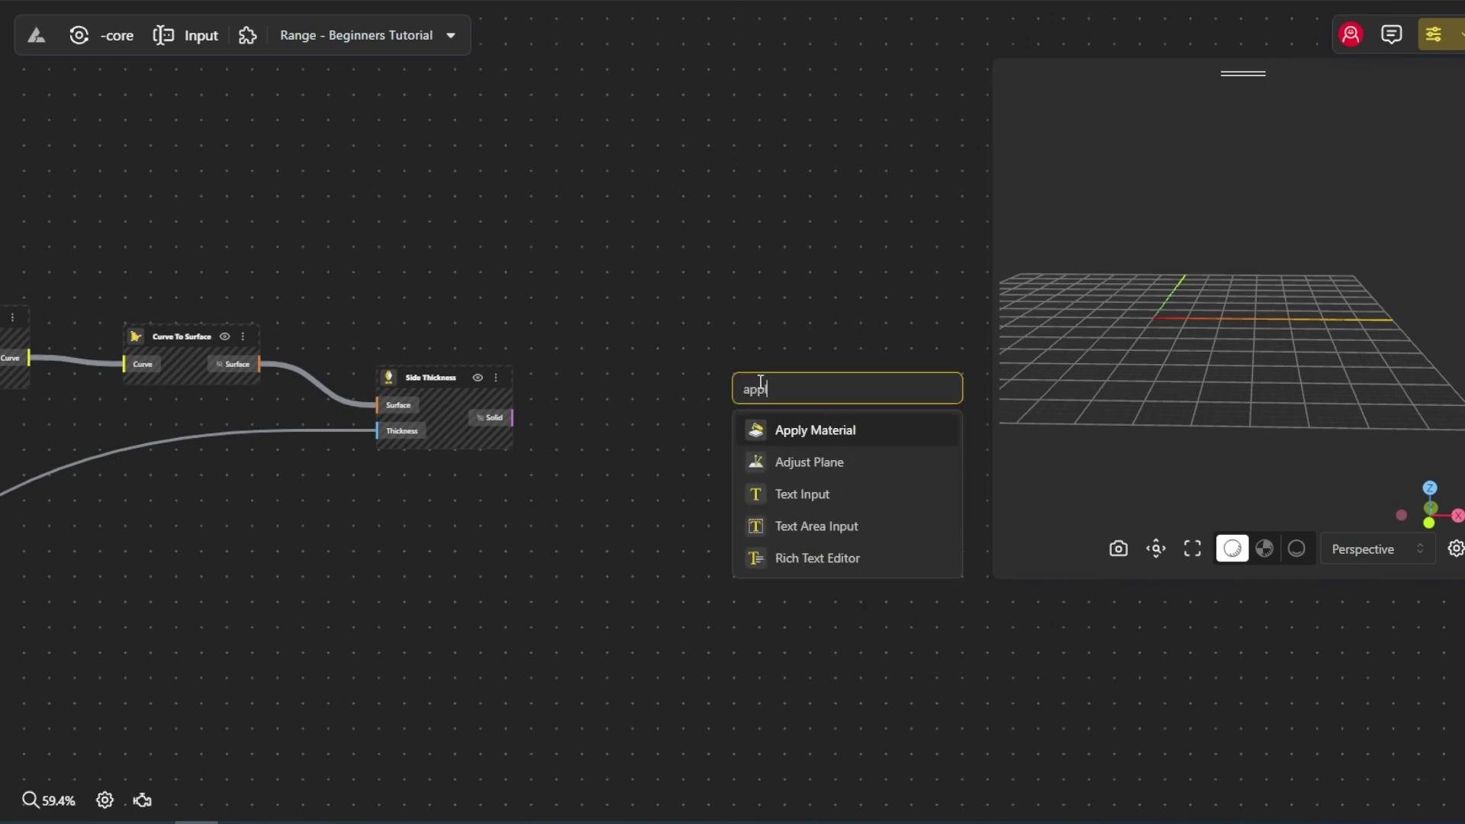
pyautogui.click(846, 432)
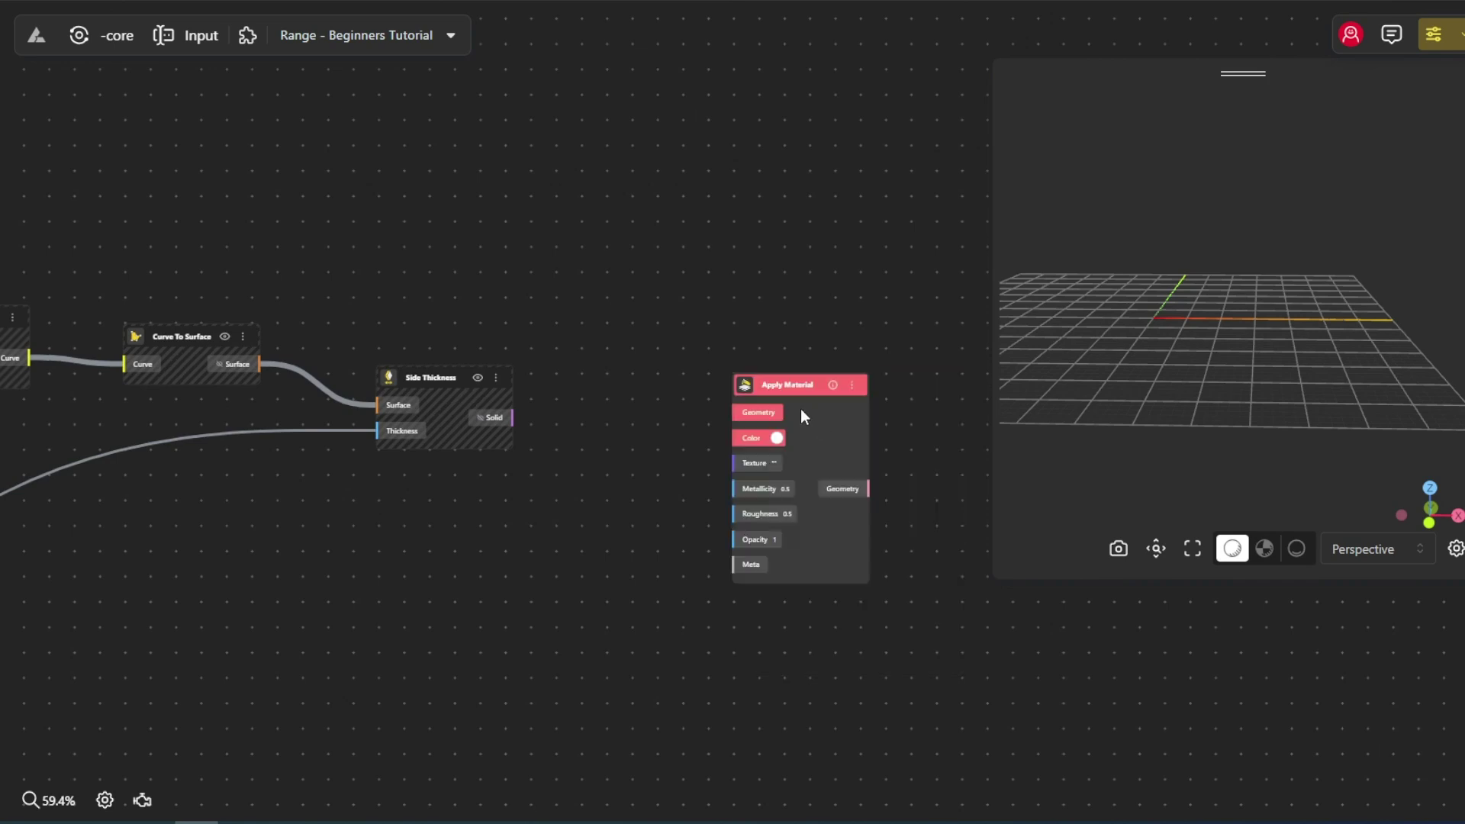
# Connect the Side Thickness Solid output to Apply Material's Geometry input and set the material color to grey.
pyautogui.moveTo(786, 399); pyautogui.dragTo(688, 377)
pyautogui.click(696, 388)
pyautogui.moveTo(704, 459); pyautogui.dragTo(688, 453)
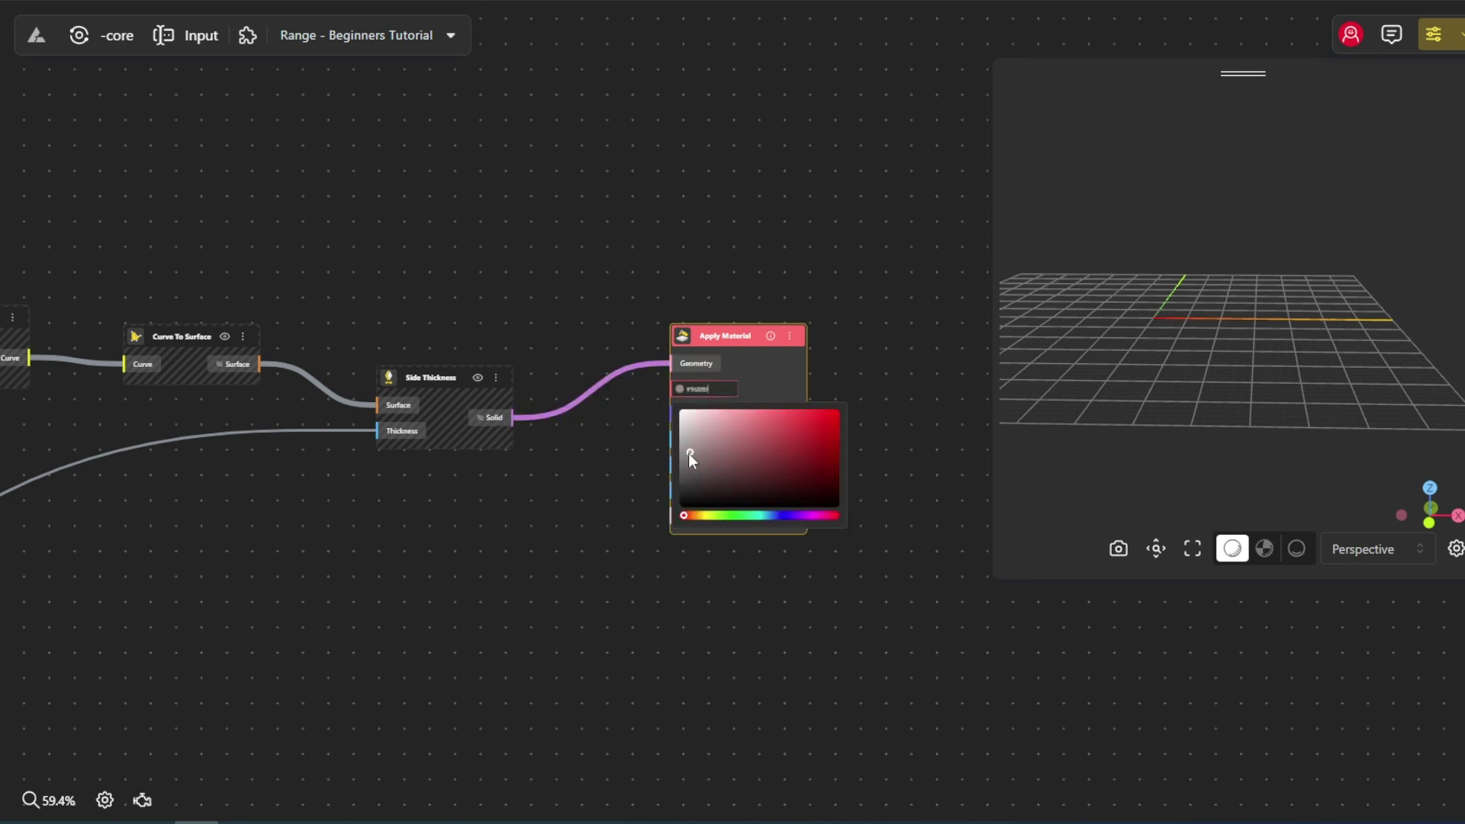
pyautogui.click(1068, 432)
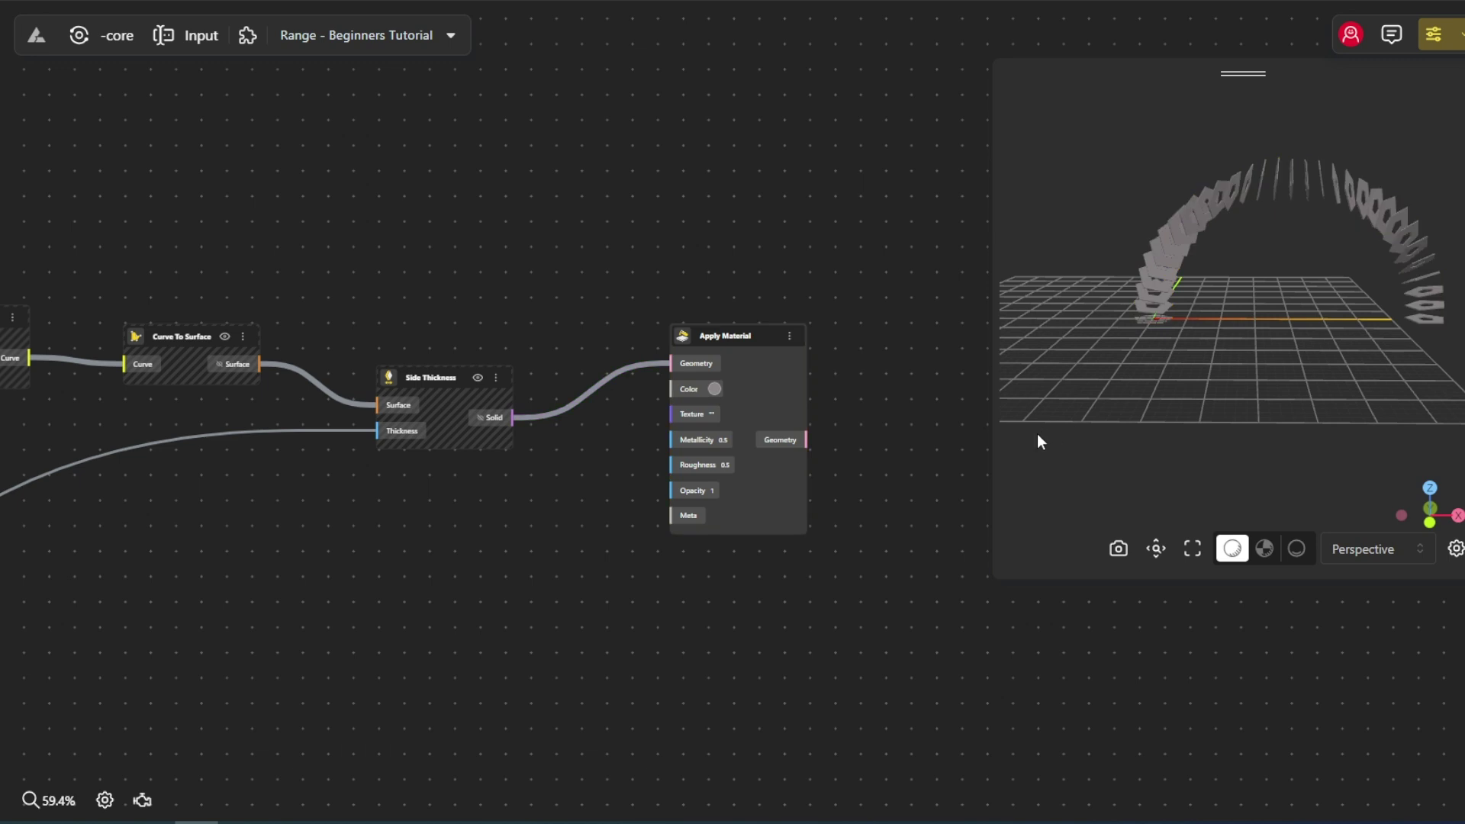
# Examine the finished arch from different angles in the editor and in the full-screen configurator.
pyautogui.moveTo(1038, 435); pyautogui.dragTo(1260, 328)
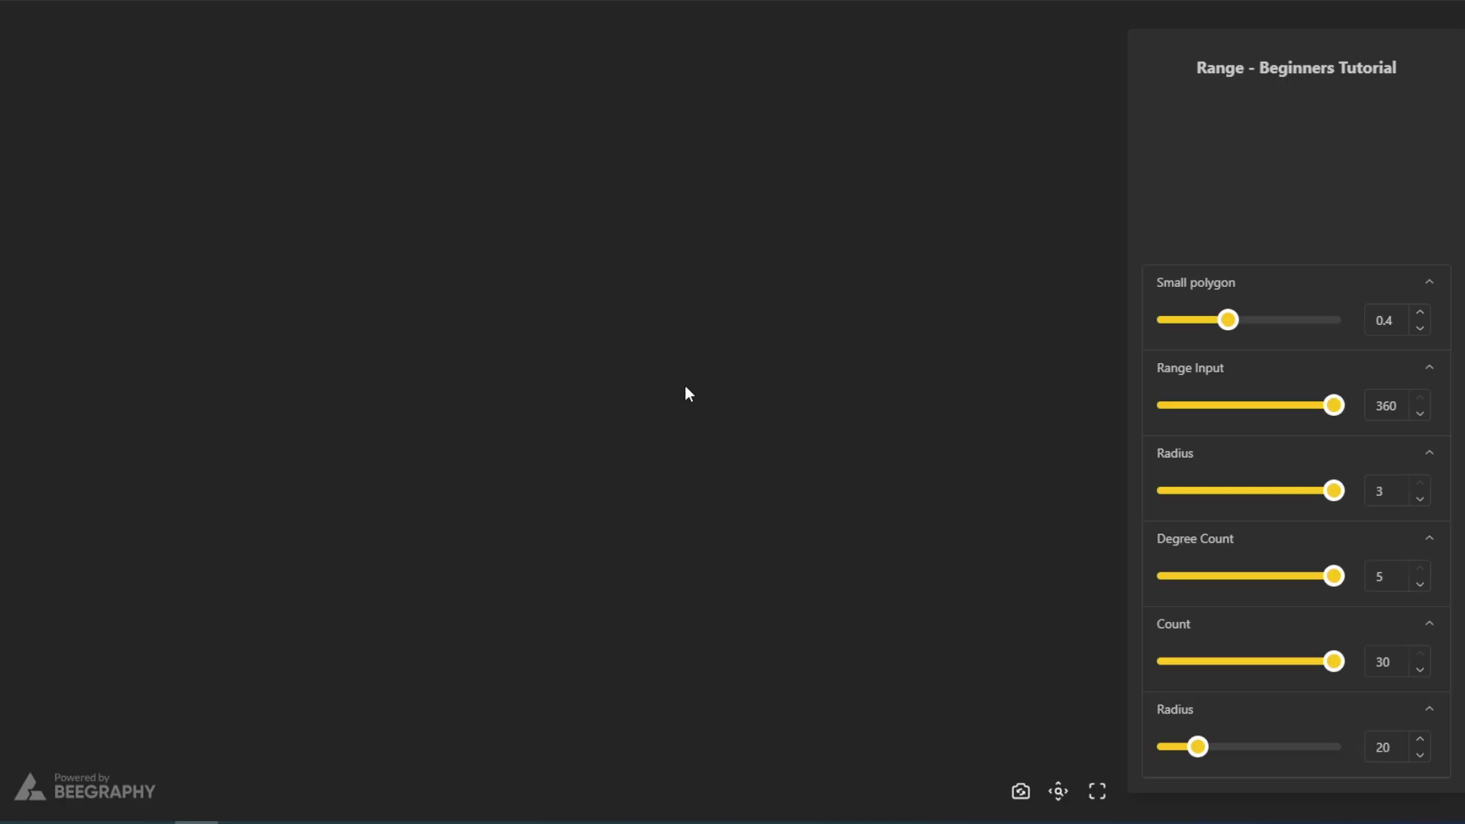
pyautogui.moveTo(671, 439); pyautogui.dragTo(771, 389)
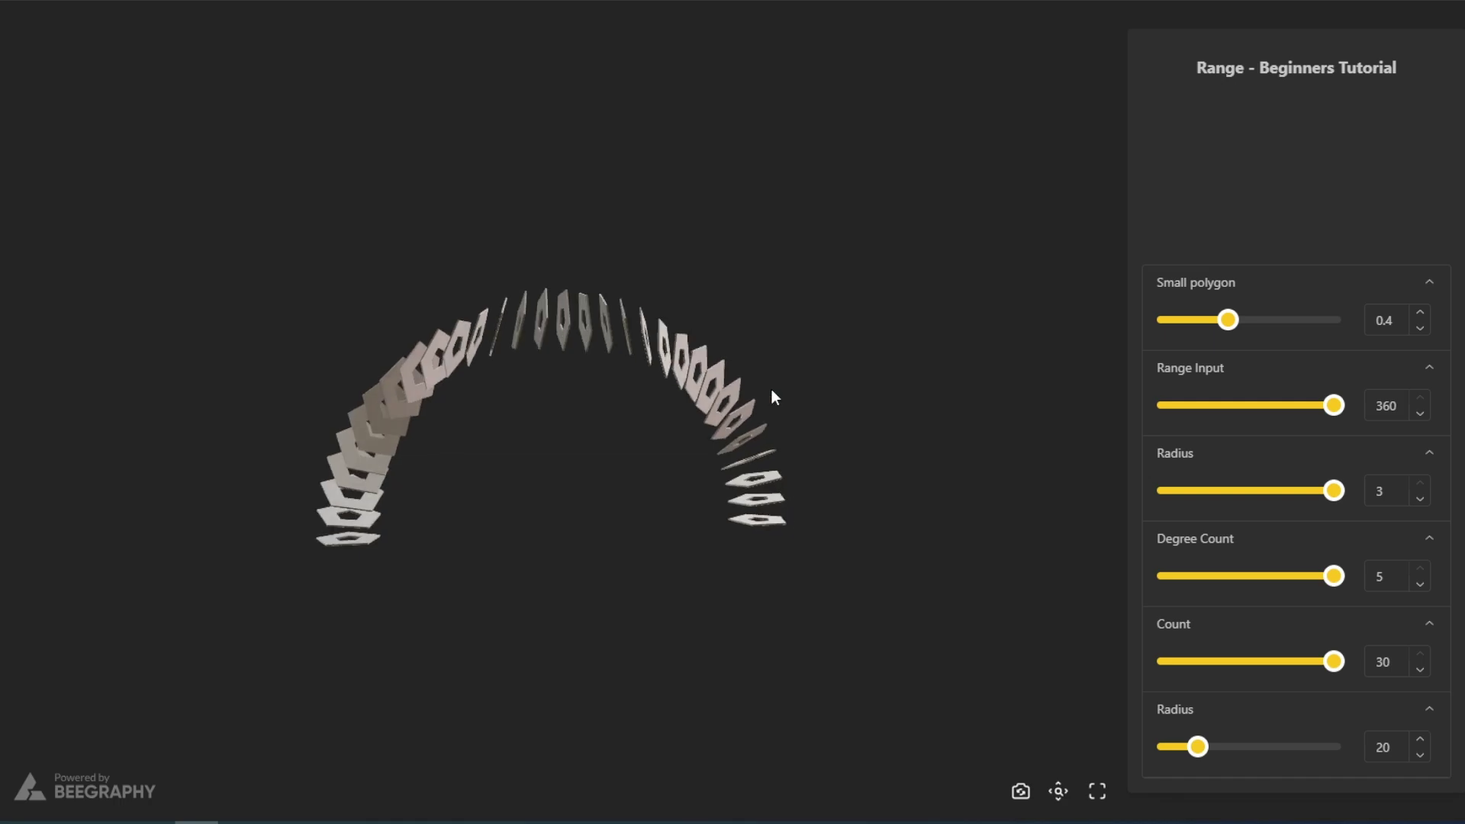